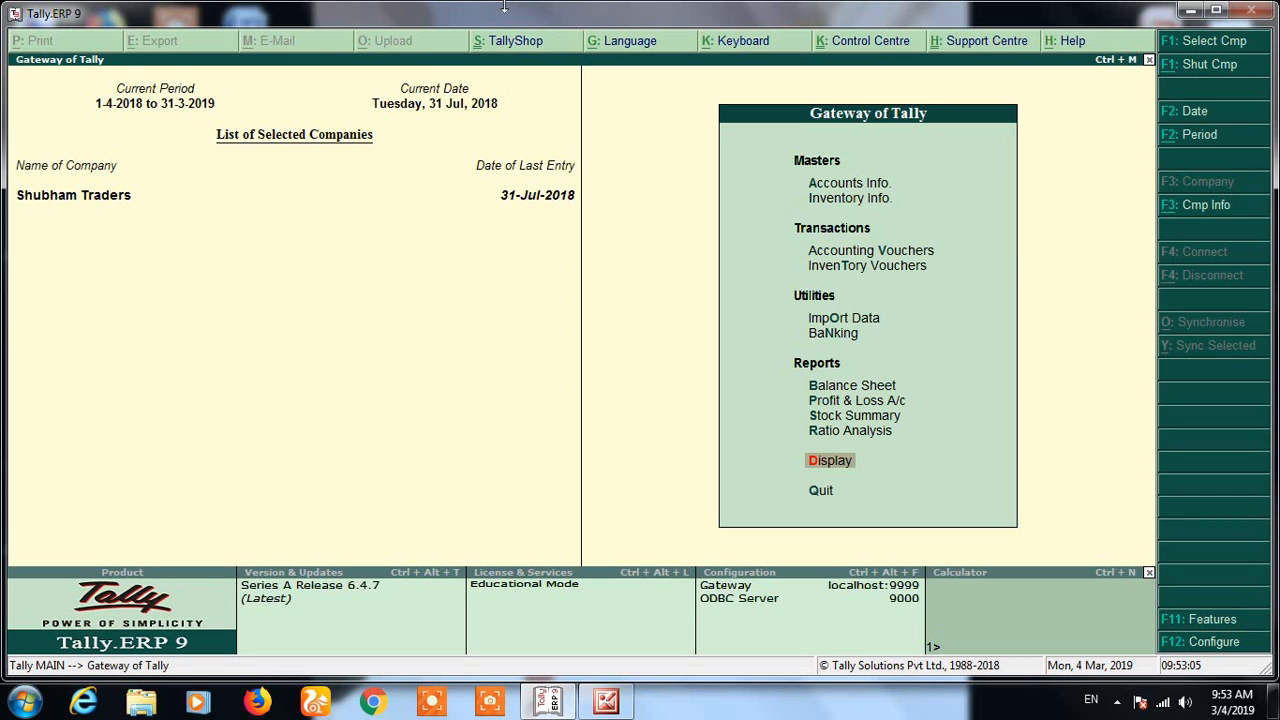
Open the Account Books among the display reports for Shubham Traders
key("Down")
key("Down")
key("Up")
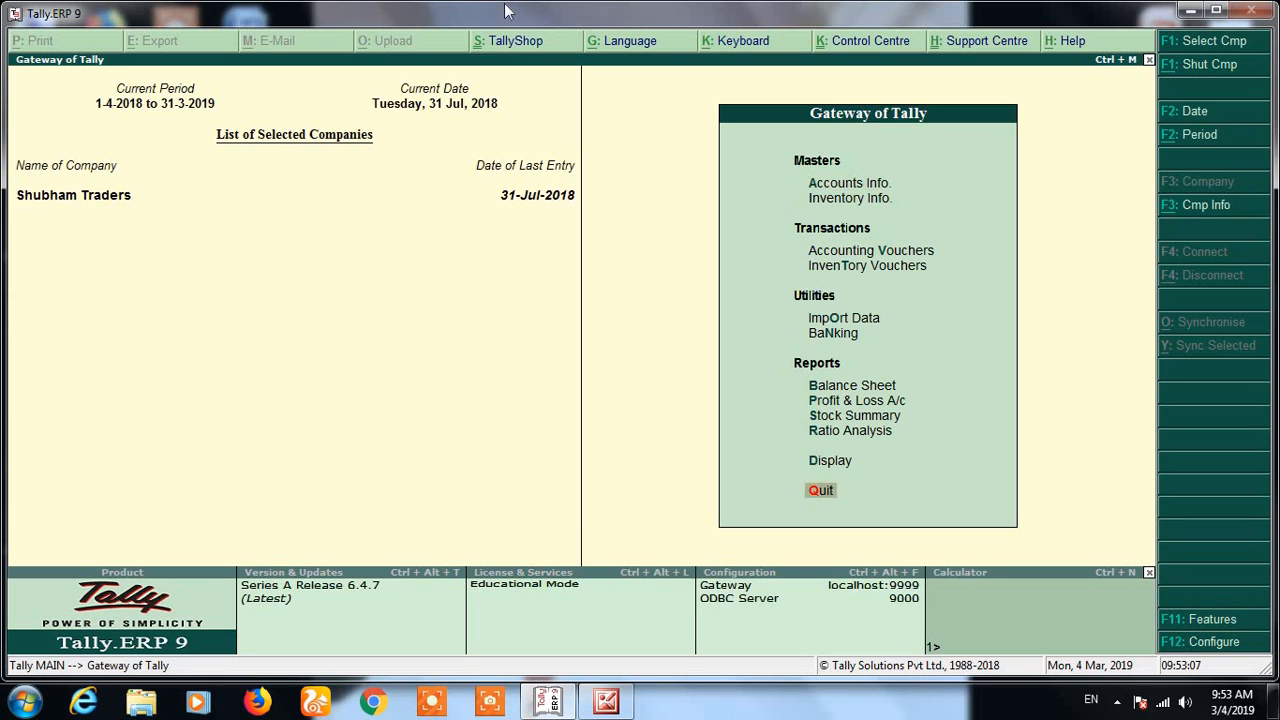
key("Up")
key("Return")
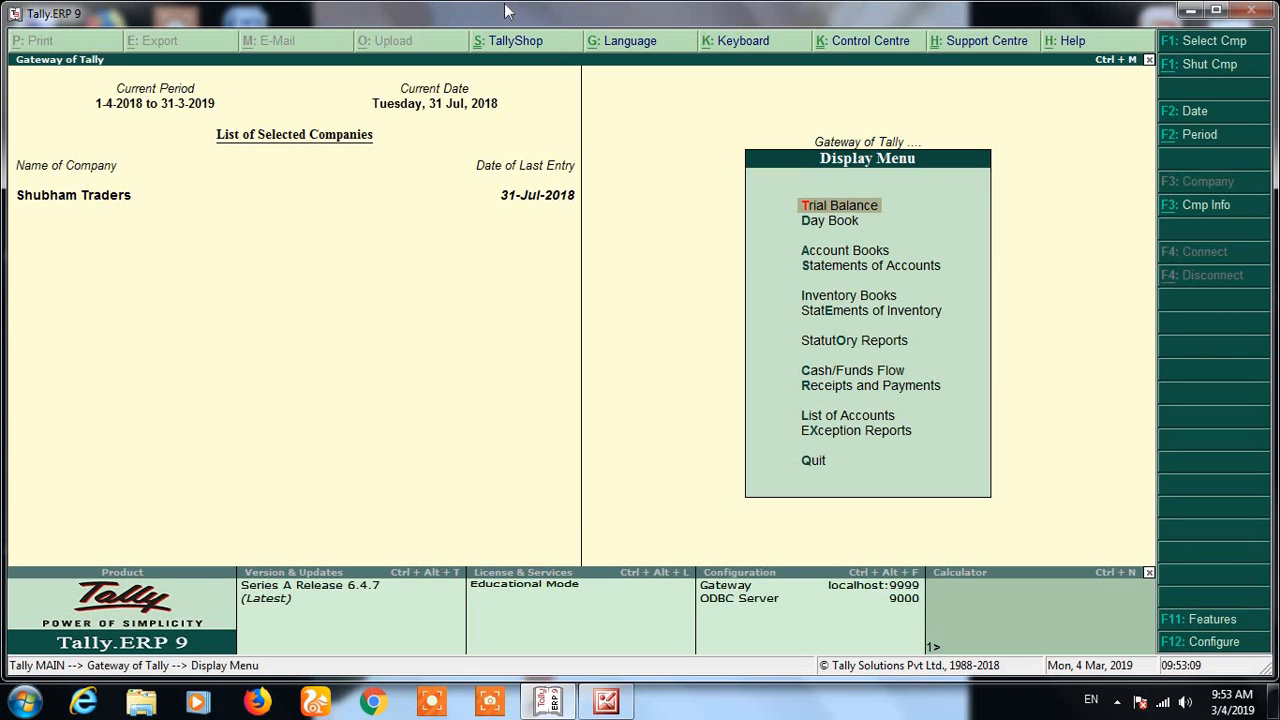
key("Down")
key("Down")
key("Down")
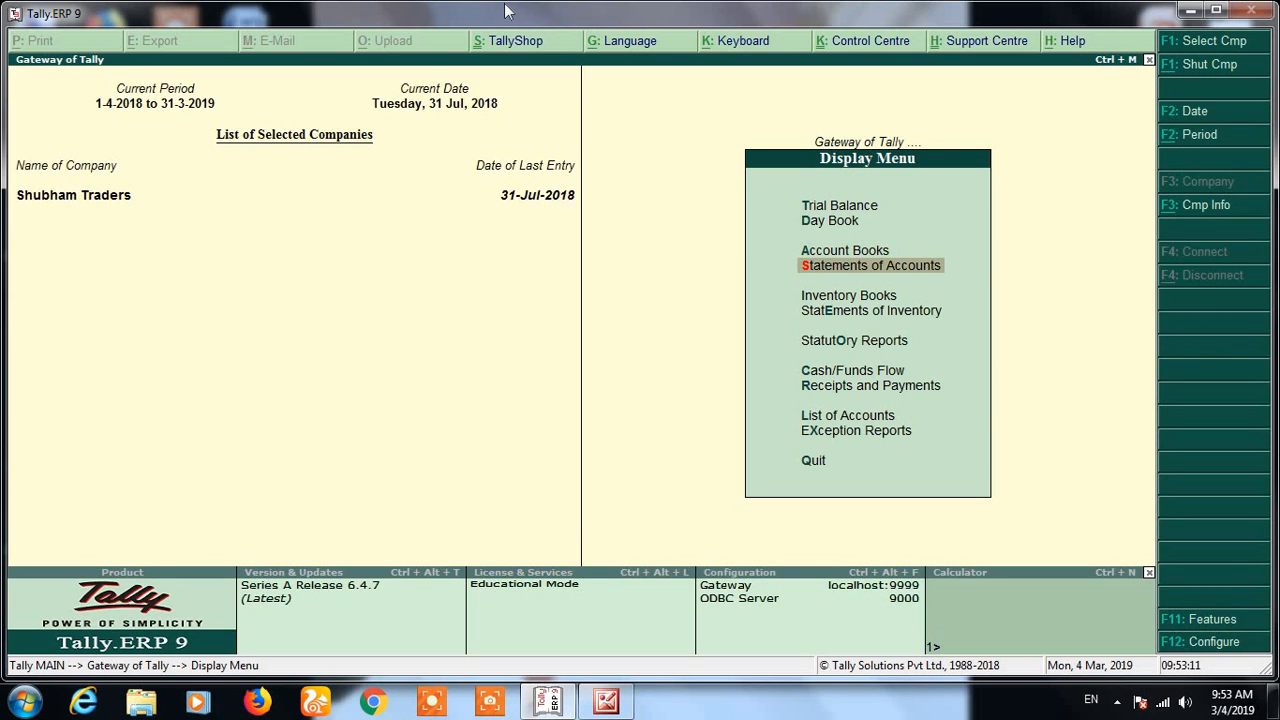
key("Up")
key("Return")
Open the Purchase Register with its monthly purchase figures
key("Down")
key("Down")
key("Down")
key("Down")
key("Down")
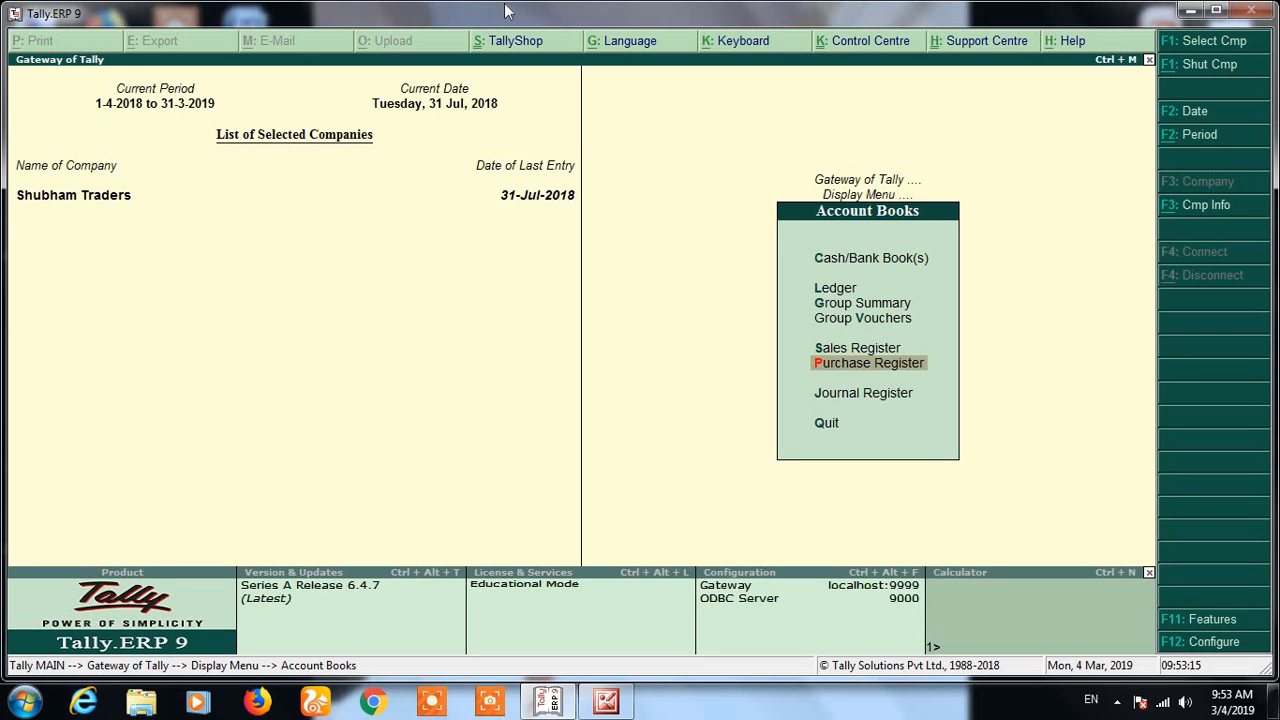
key("Return")
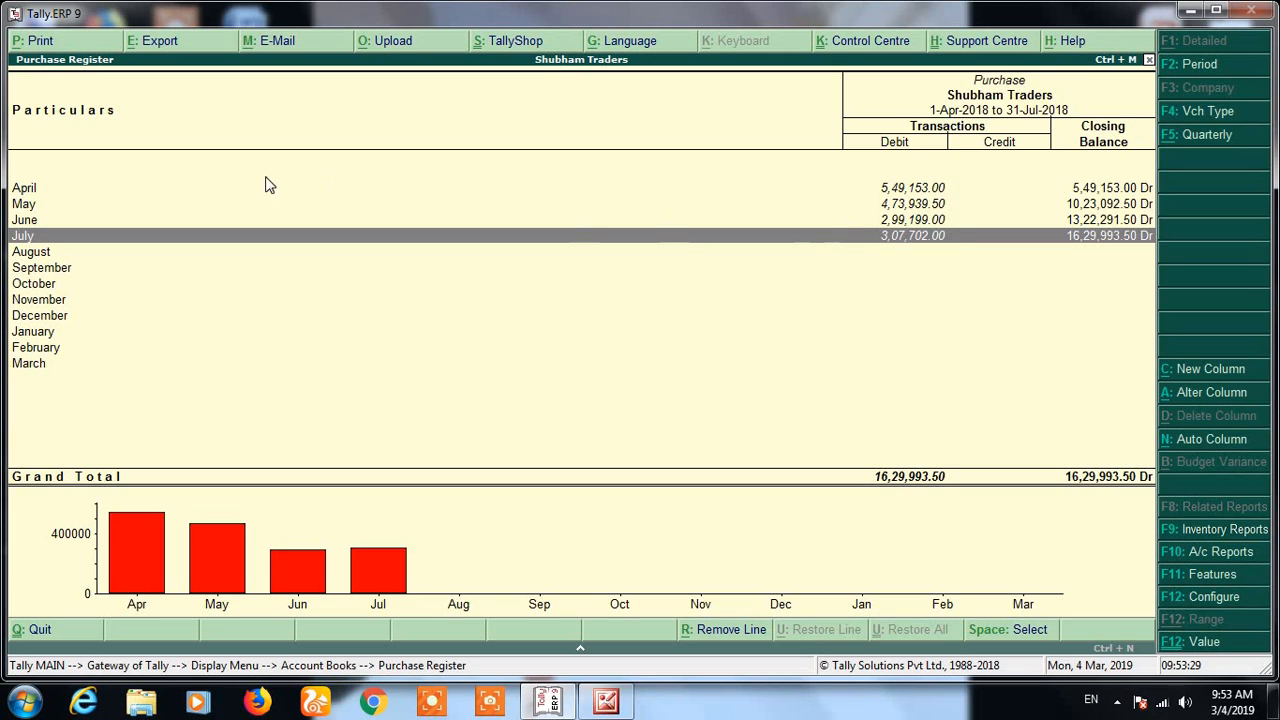
Open the list of purchase vouchers for April from the monthly Purchase Register
key("Up")
key("Up")
key("Up")
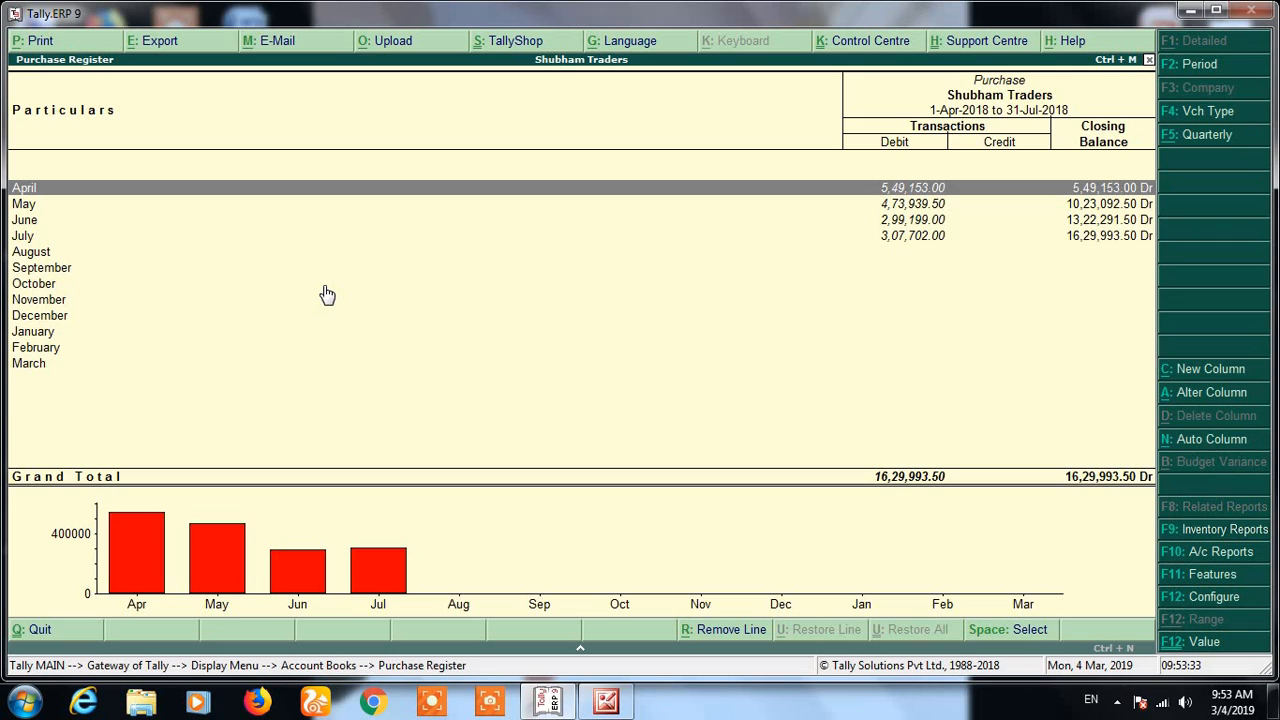
key("Down")
key("Down")
key("Down")
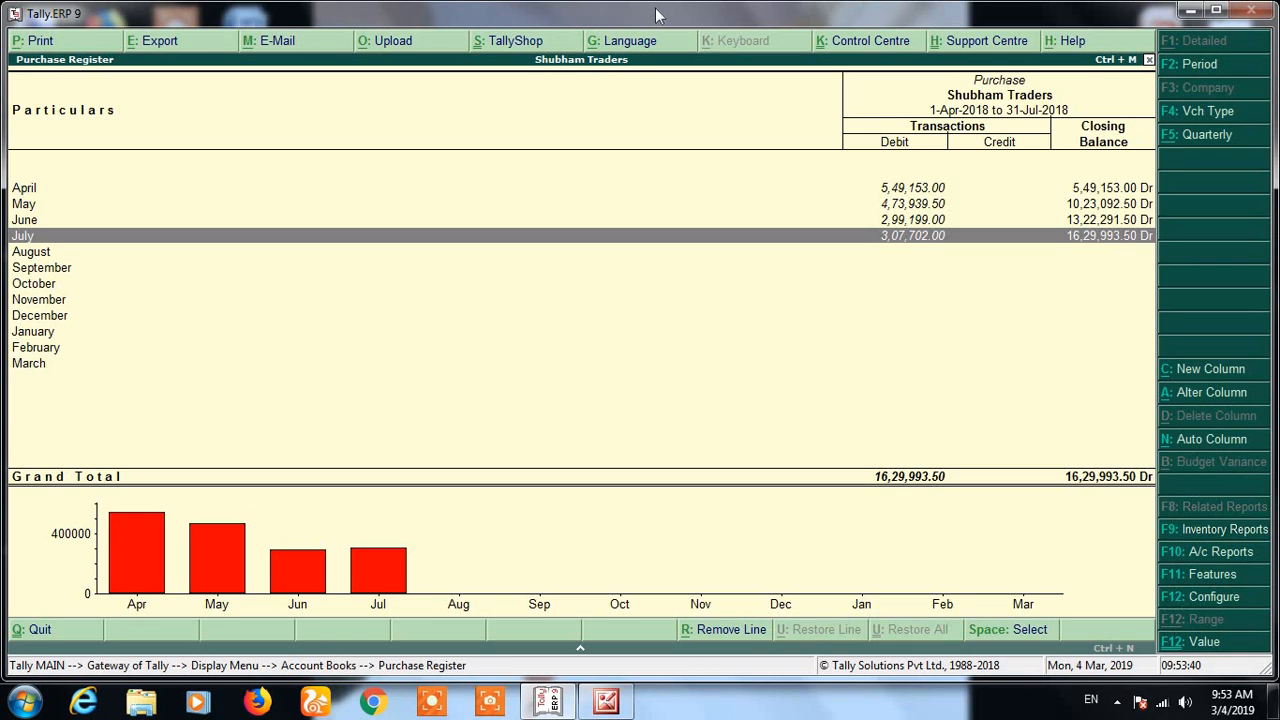
key("Up")
key("Up")
key("Up")
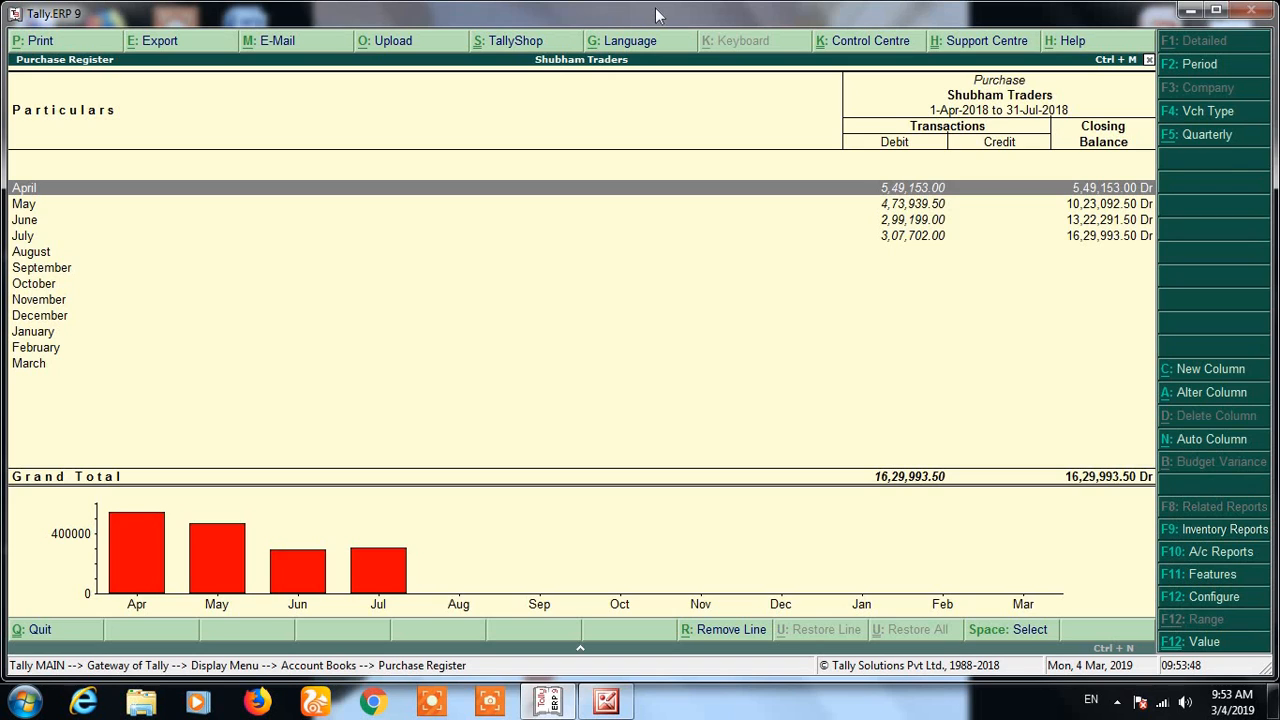
key("Return")
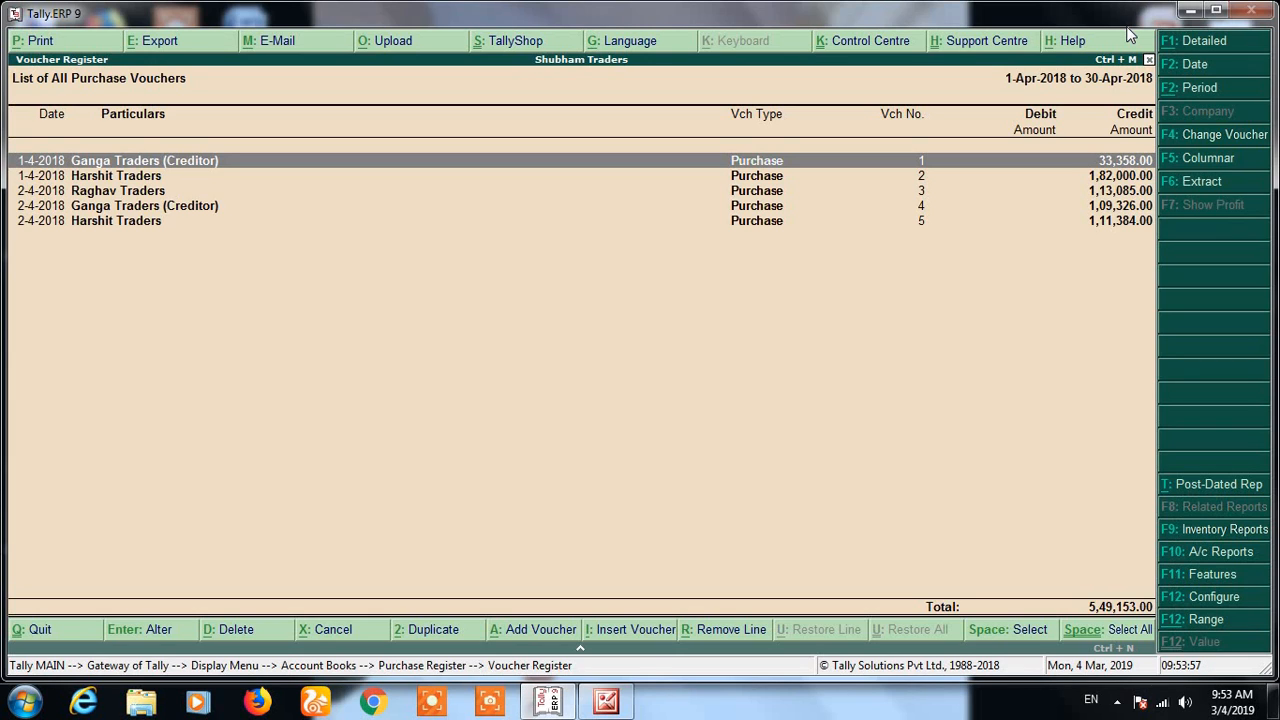
Set the end of the voucher list's period to 31-7-2018, keeping 1-4-2018 as the start date
key("alt+F2")
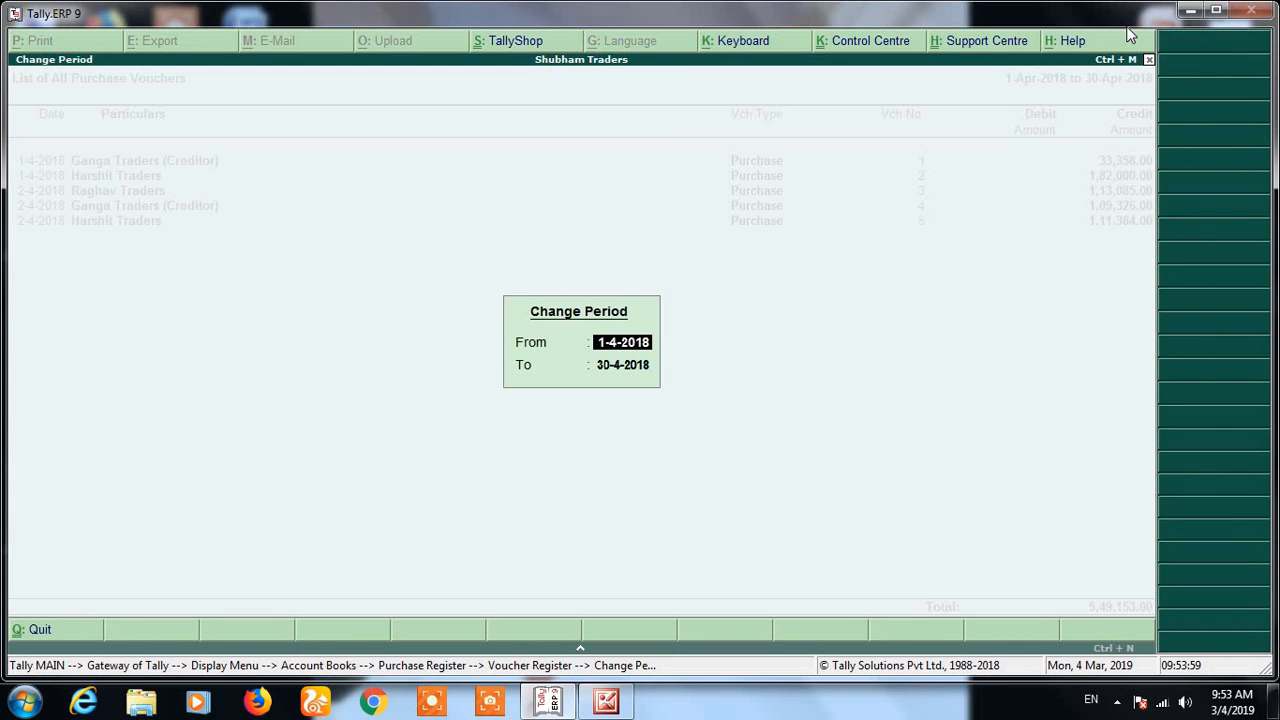
key("Return")
key("BackSpace")
type("31-7")
key("Return")
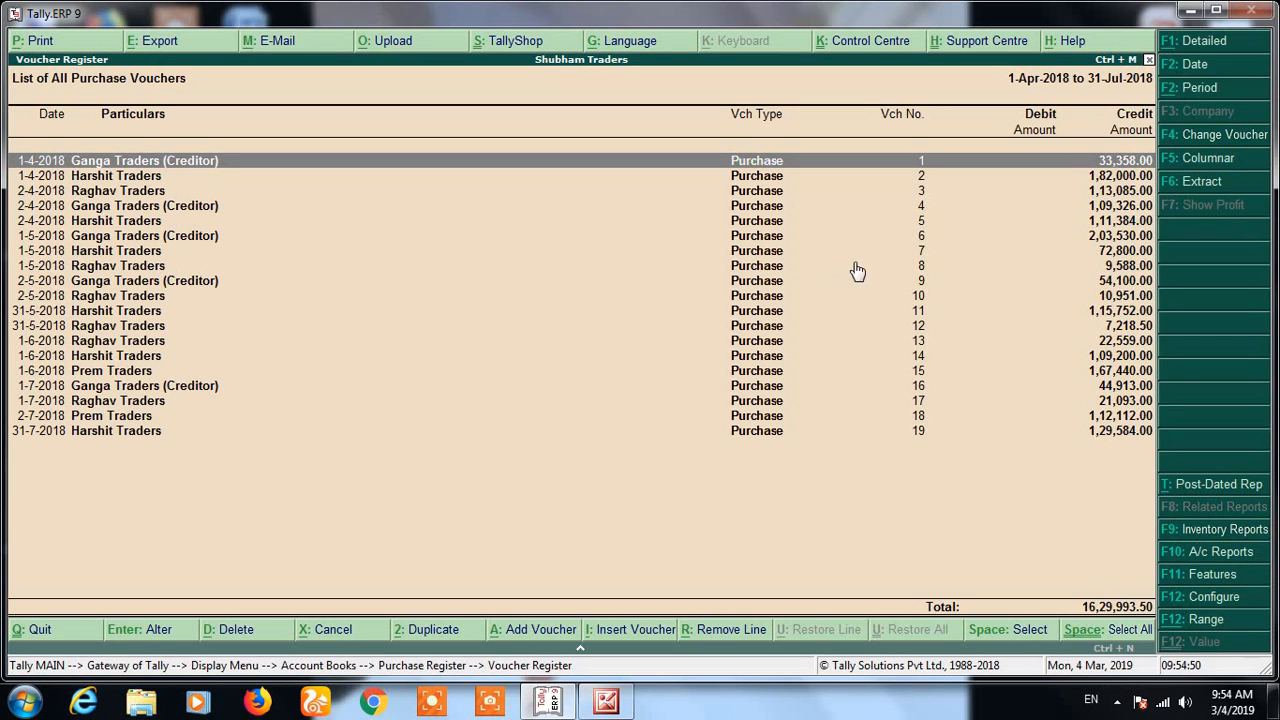
Show the purchase vouchers as a columnar register, accepting the preset columns for voucher type and number, supplier invoice, GSTIN/UIN, quantity, rate and item value
left_click(1205, 157)
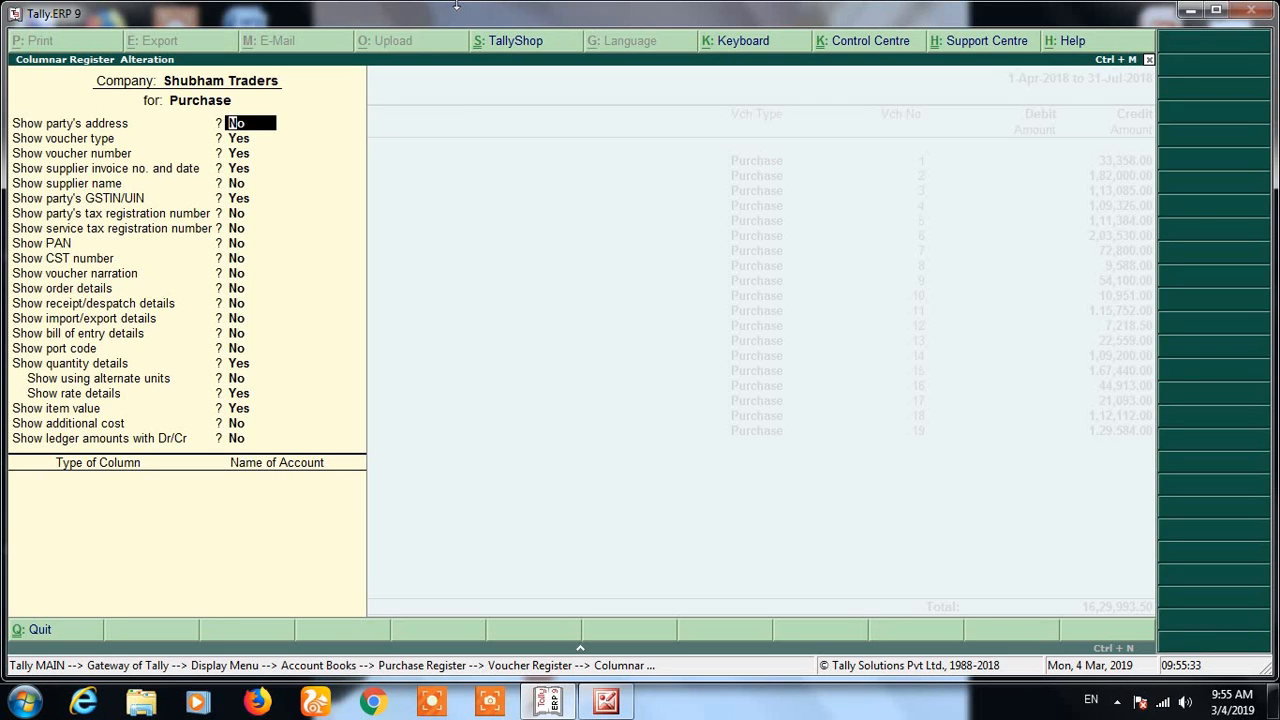
key("Return")
key("Return")
key("Return")
key("Return")
key("Return")
key("Return")
key("Return")
key("Return")
key("Return")
key("Return")
key("Return")
key("Return")
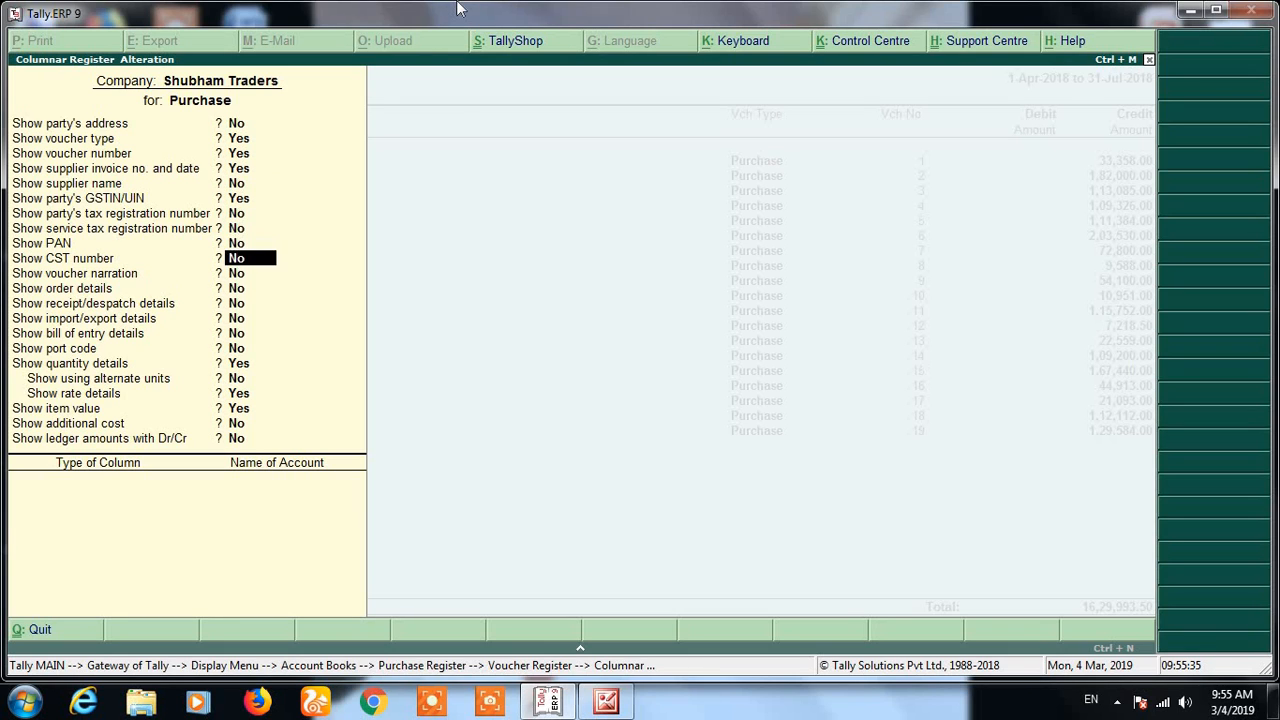
key("Return")
key("Return")
key("Return")
key("Return")
key("Return")
key("Return")
key("Return")
key("Return")
key("Return")
key("Return")
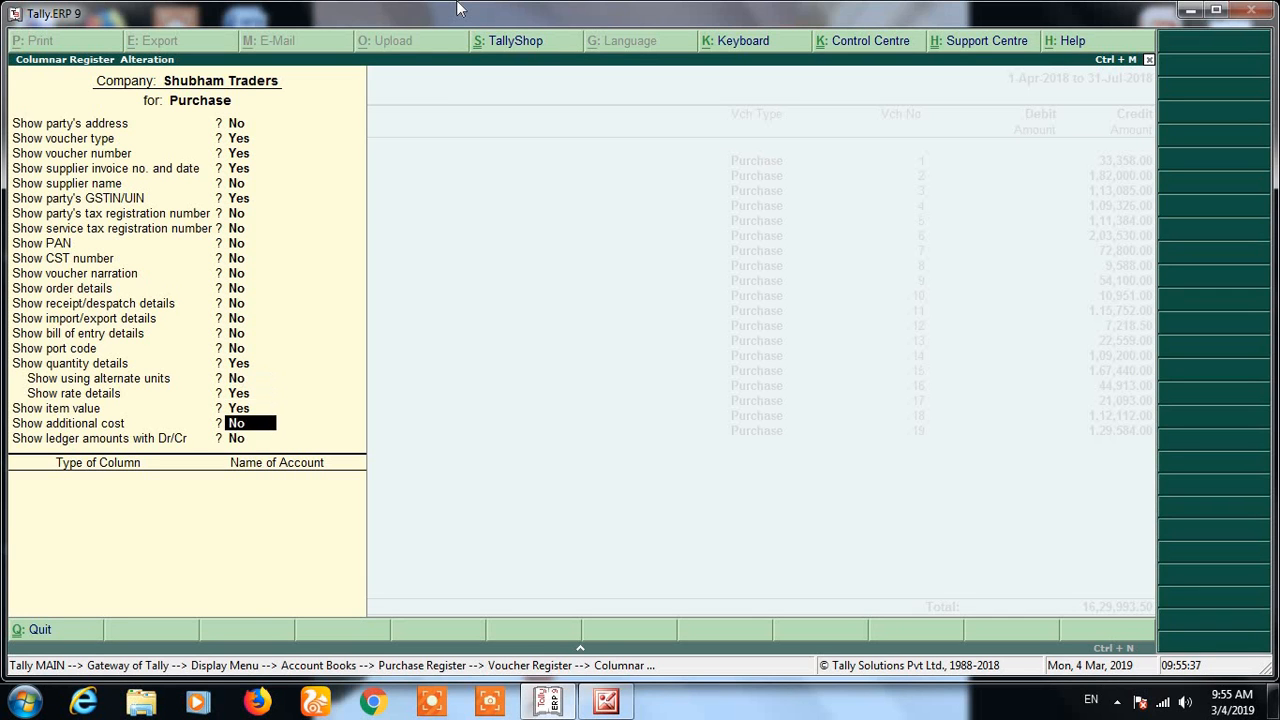
key("Return")
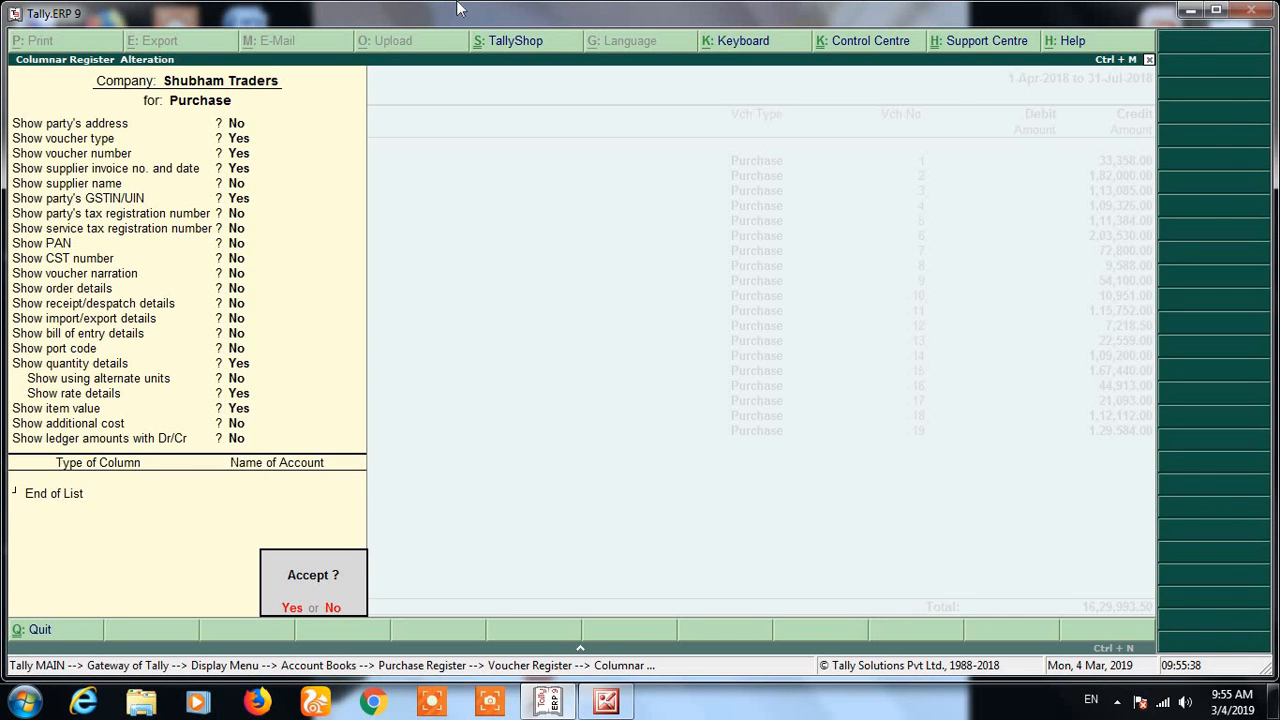
key("Return")
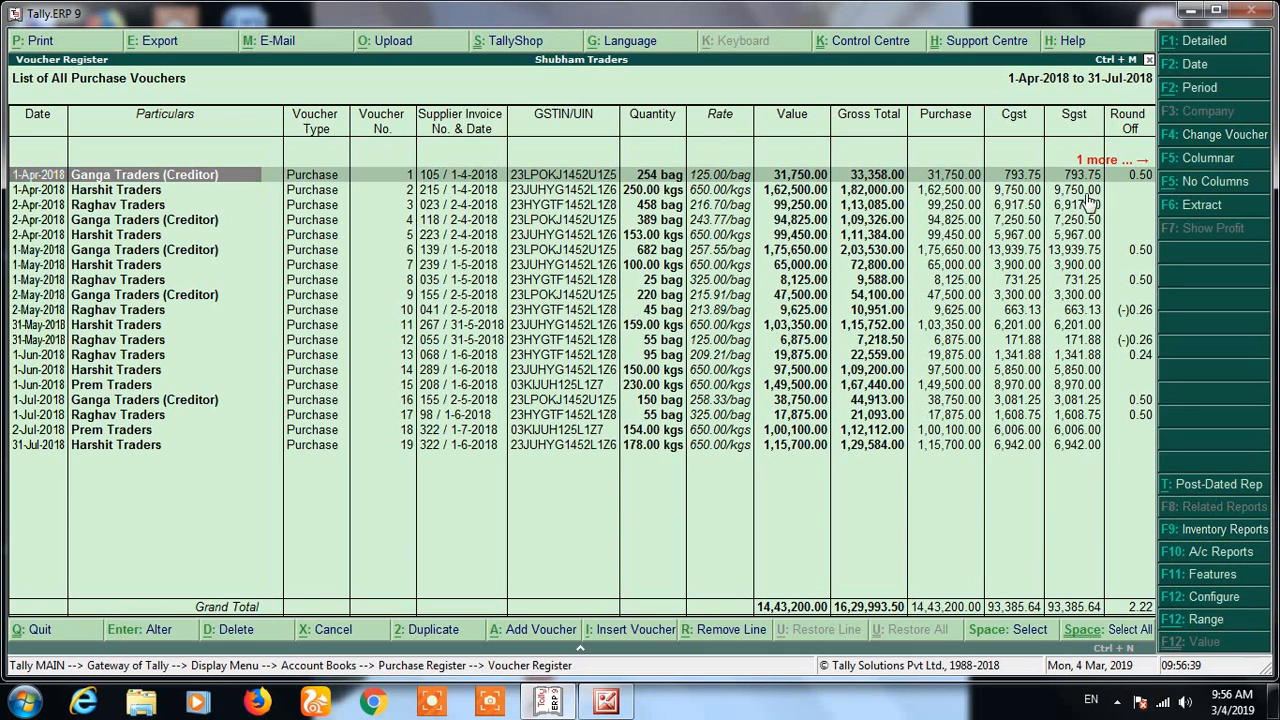
Examine all columns of the purchase register across to Other Charges and return to the first column
key("Right")
key("Right")
key("Right")
key("Right")
key("Right")
key("Right")
key("Right")
key("Right")
key("Right")
key("Right")
key("Right")
key("Right")
key("Right")
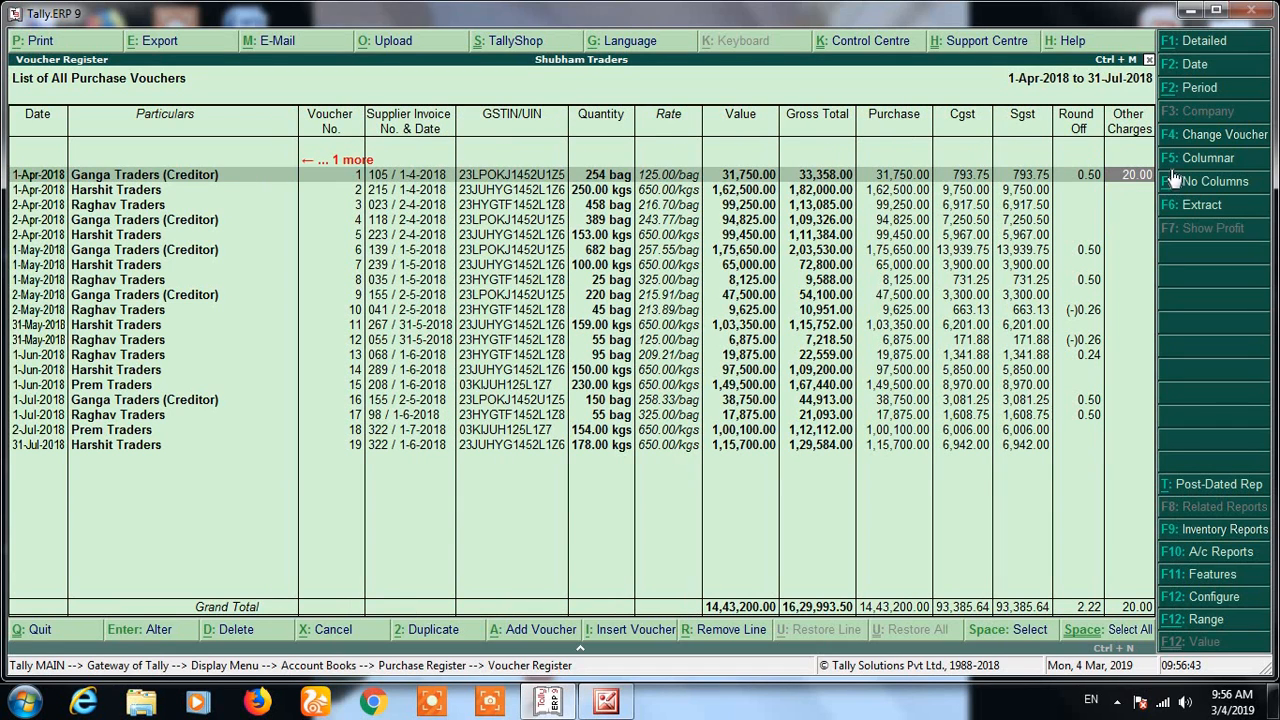
key("Left")
key("Left")
key("Left")
key("Left")
key("Left")
key("Left")
key("Left")
key("Left")
key("Left")
key("Left")
key("Left")
key("Left")
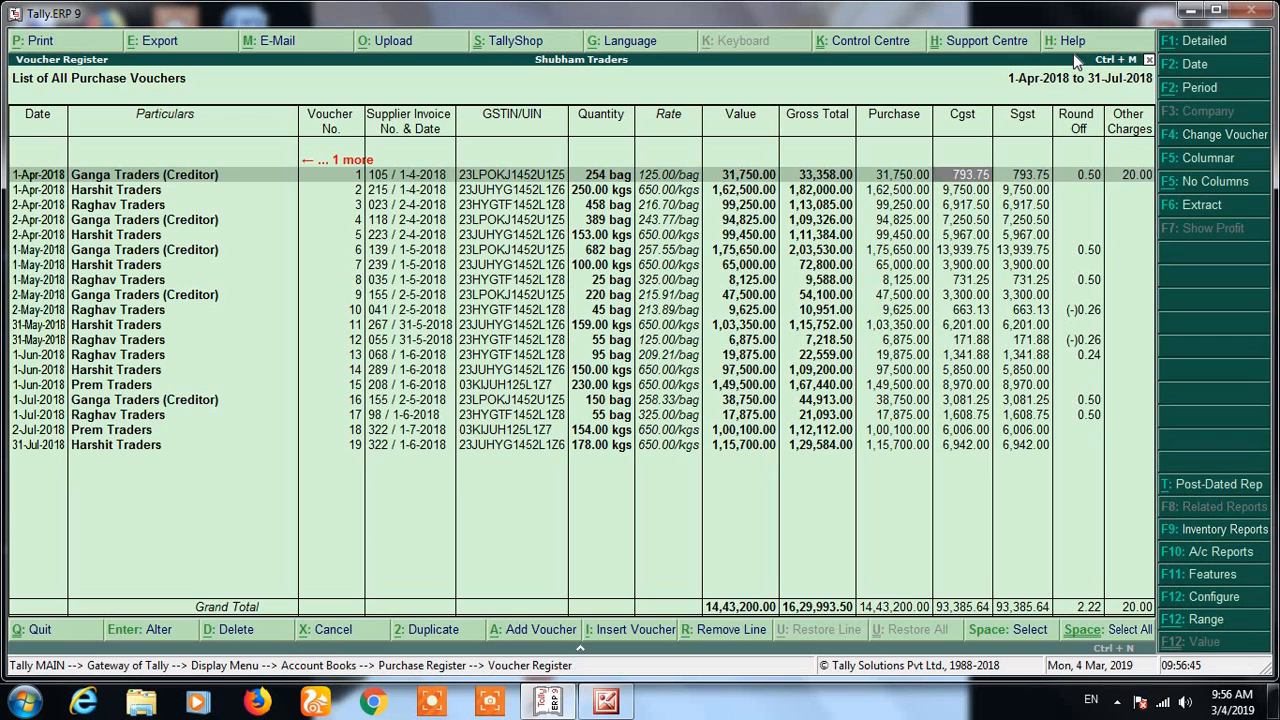
key("Left")
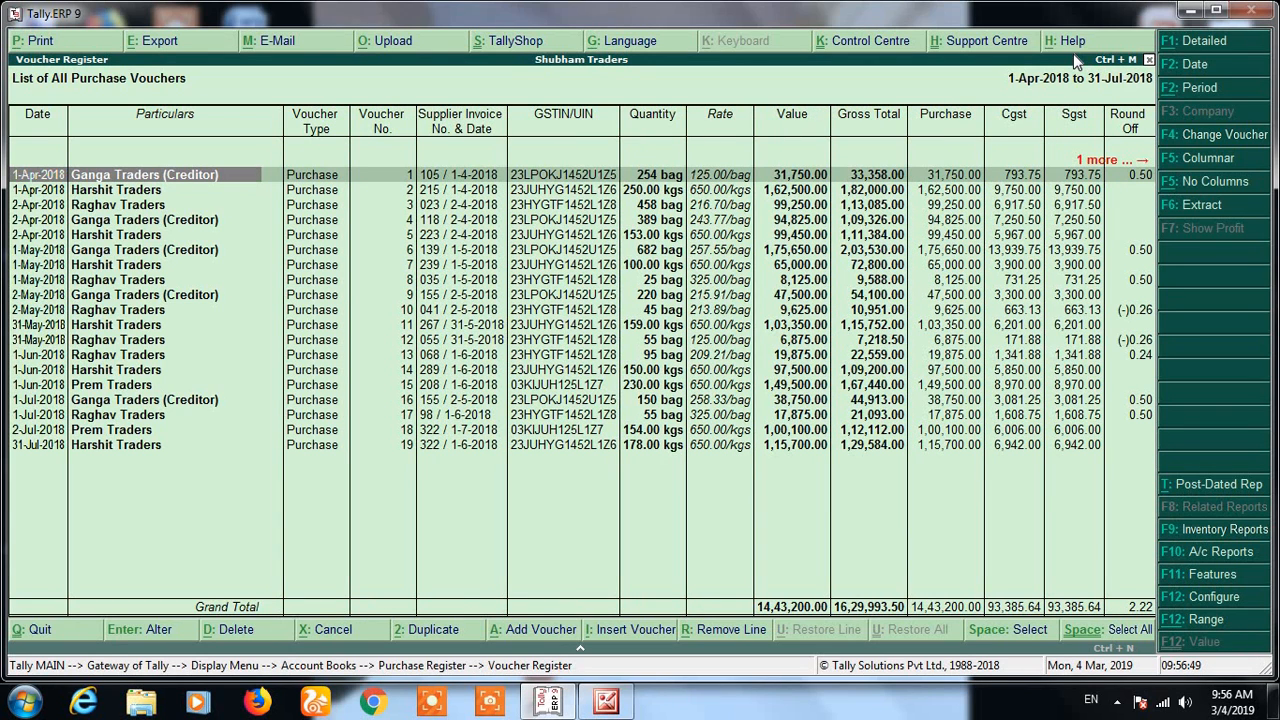
Generate a print preview of the columnar Purchase Register in Condensed format
left_click(57, 48)
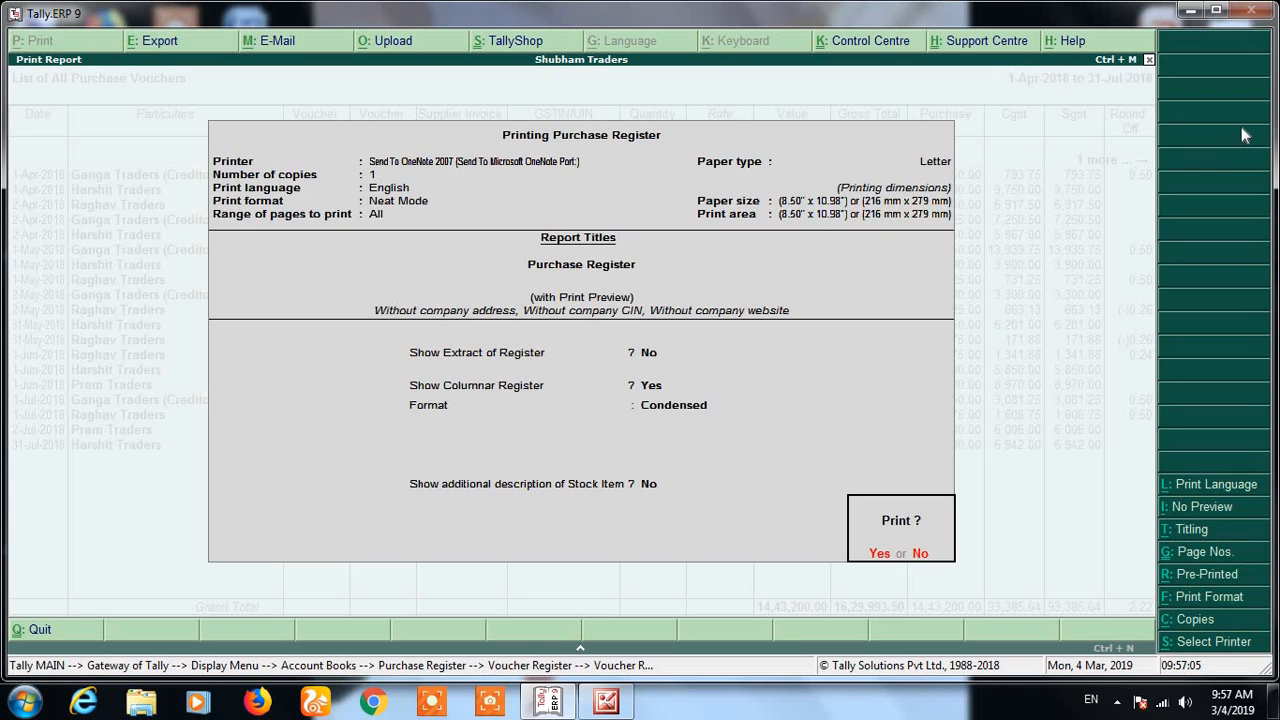
left_click(1189, 511)
left_click(1218, 512)
left_click(886, 556)
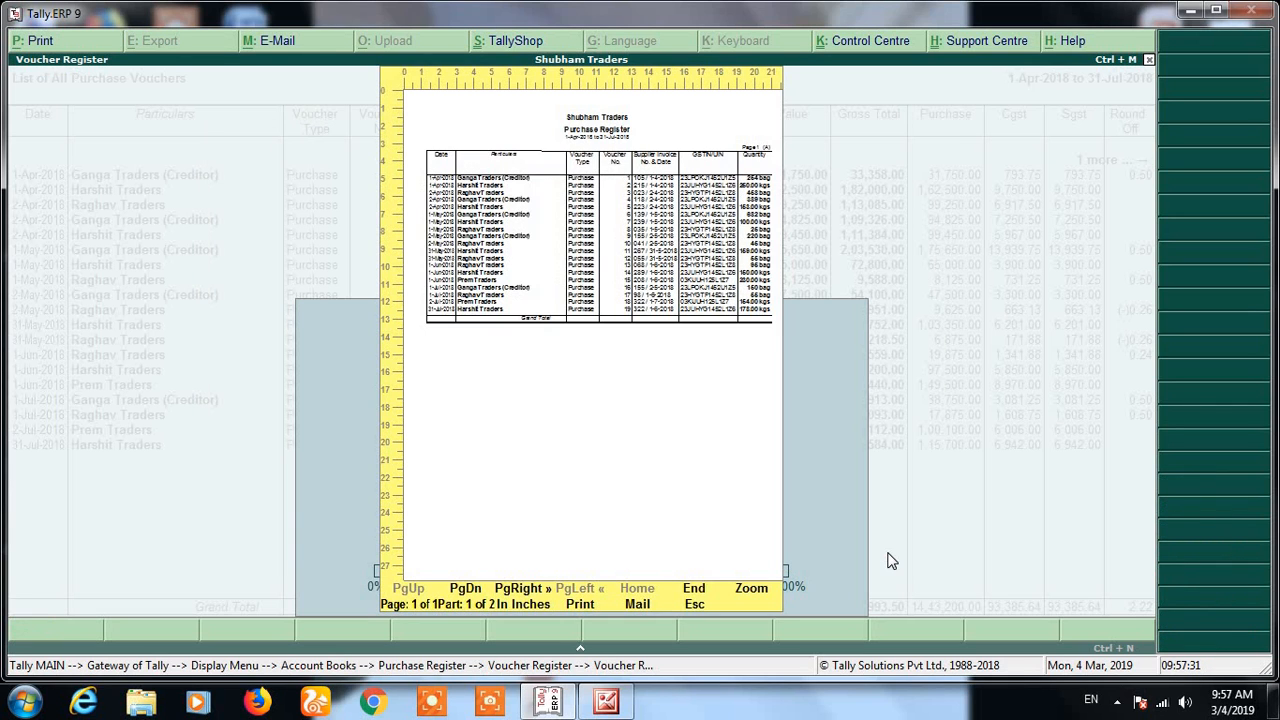
Examine both parts of the previewed Purchase Register page at enlarged size
left_click(752, 590)
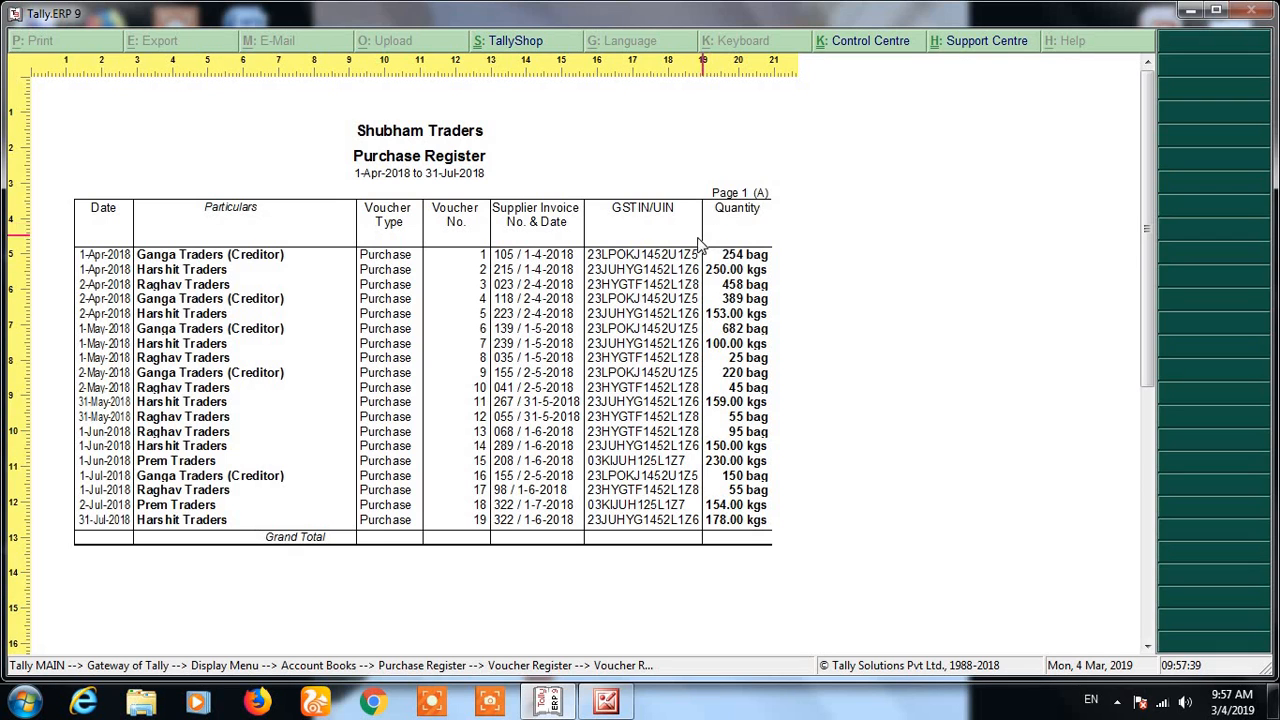
scroll(686, 365, "down", 2)
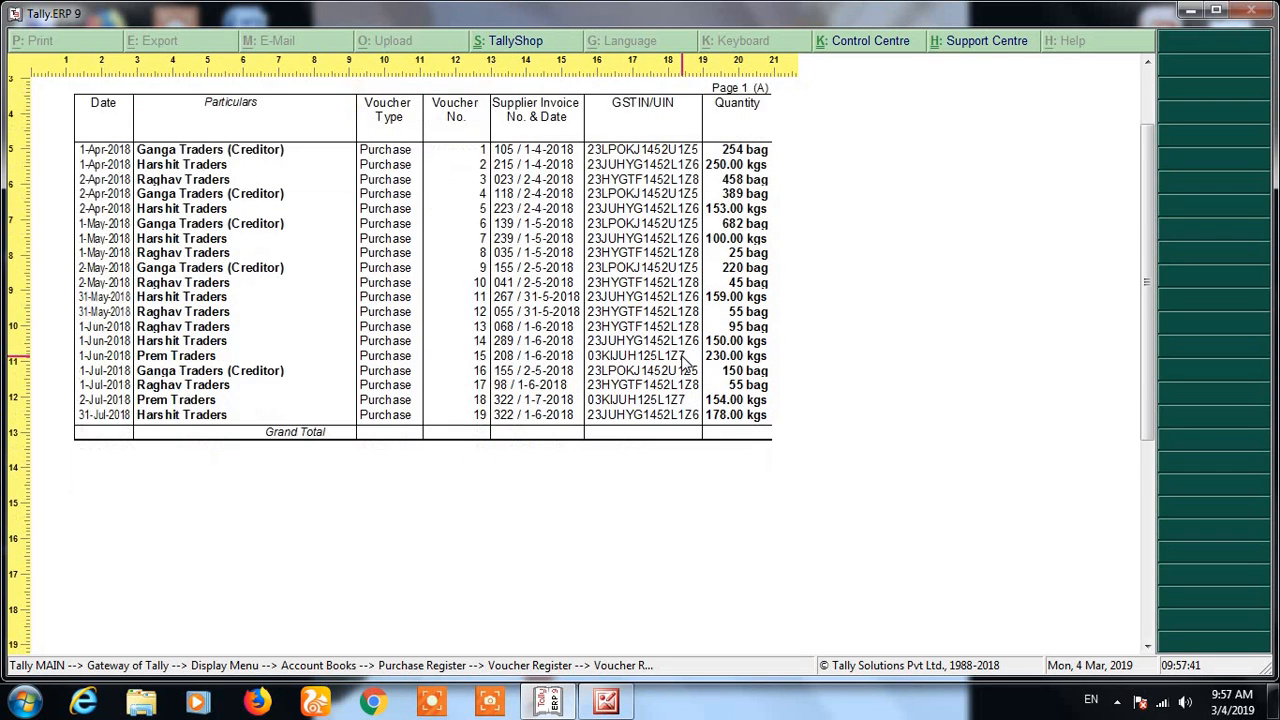
scroll(686, 365, "down", 5)
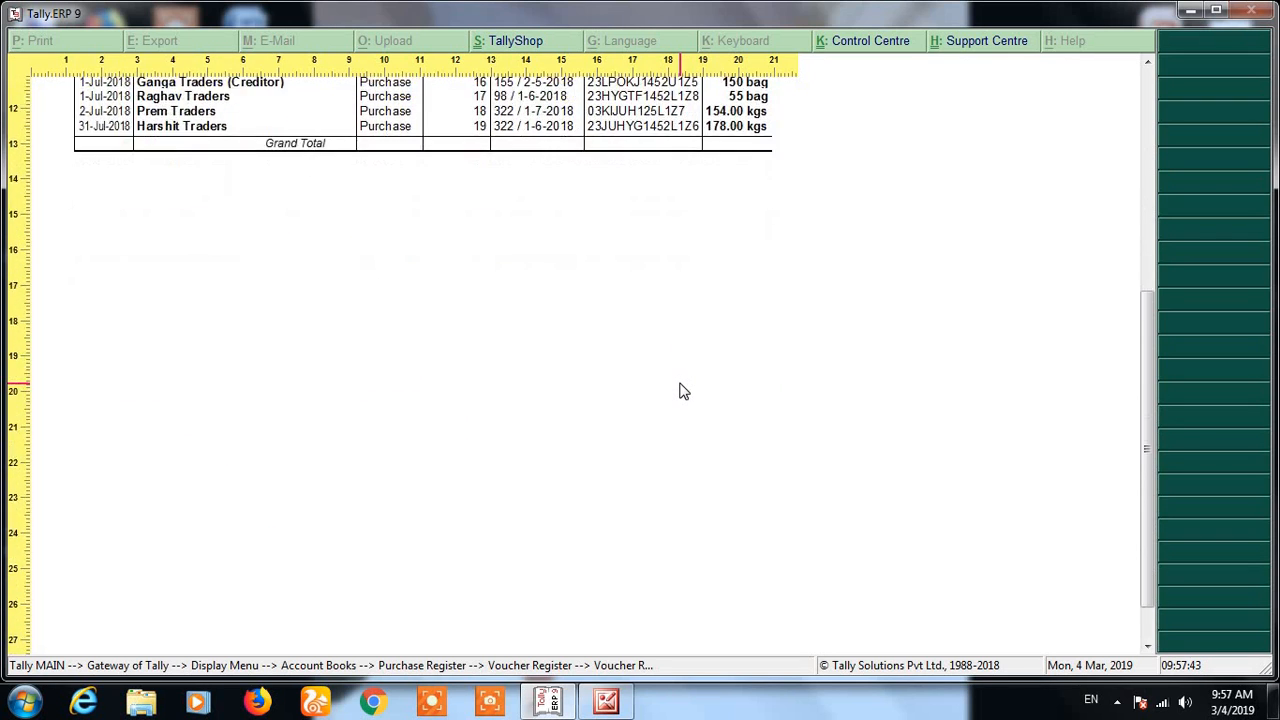
scroll(683, 391, "down", 3)
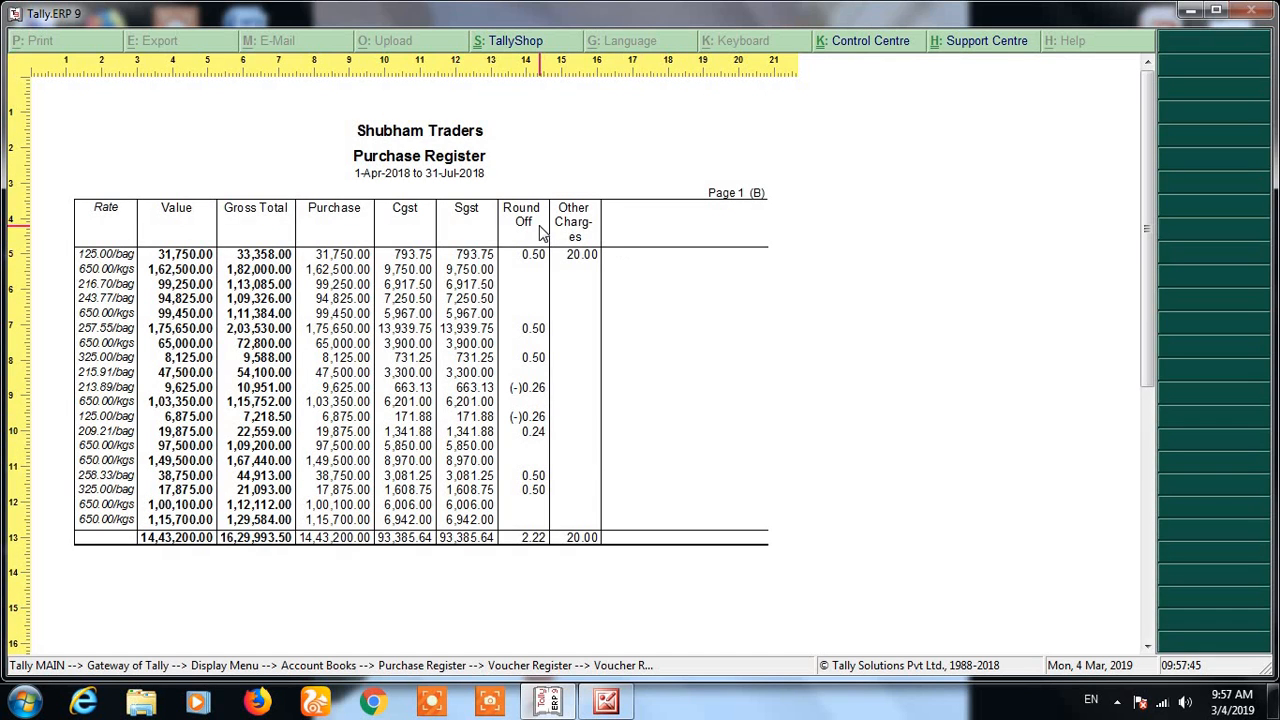
scroll(550, 265, "down", 3)
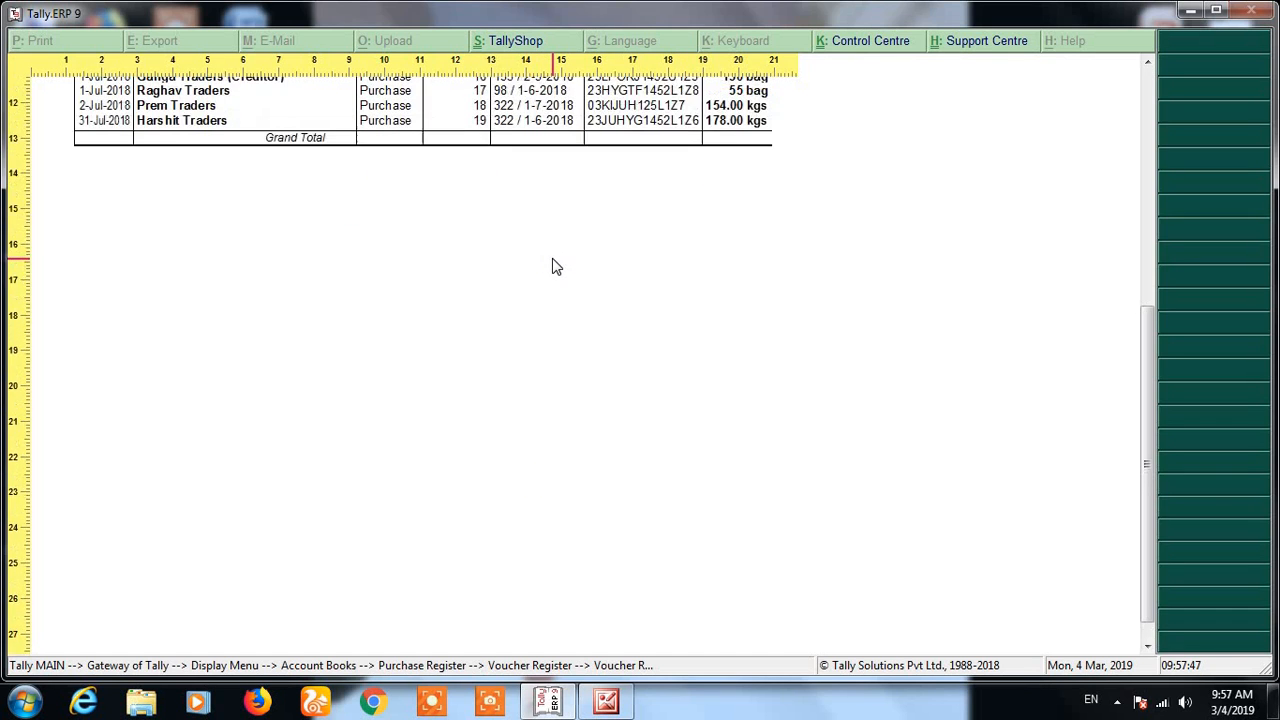
scroll(556, 266, "up", 5)
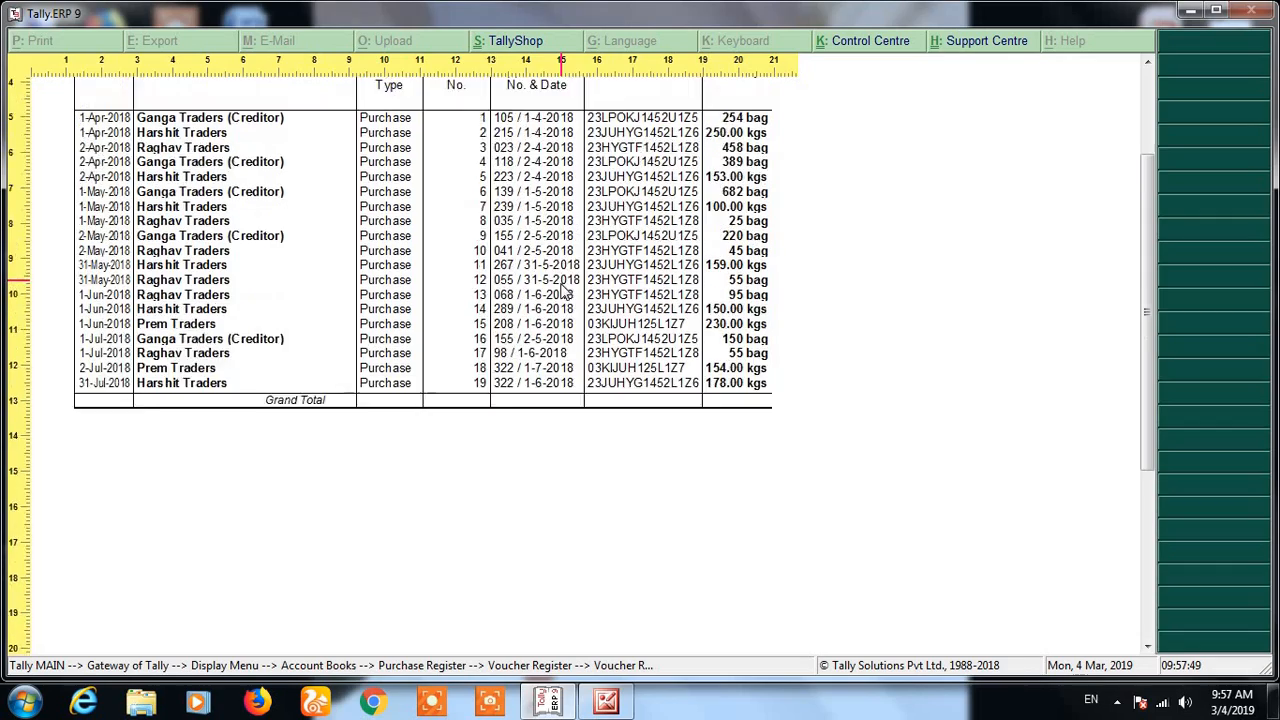
scroll(565, 290, "up", 4)
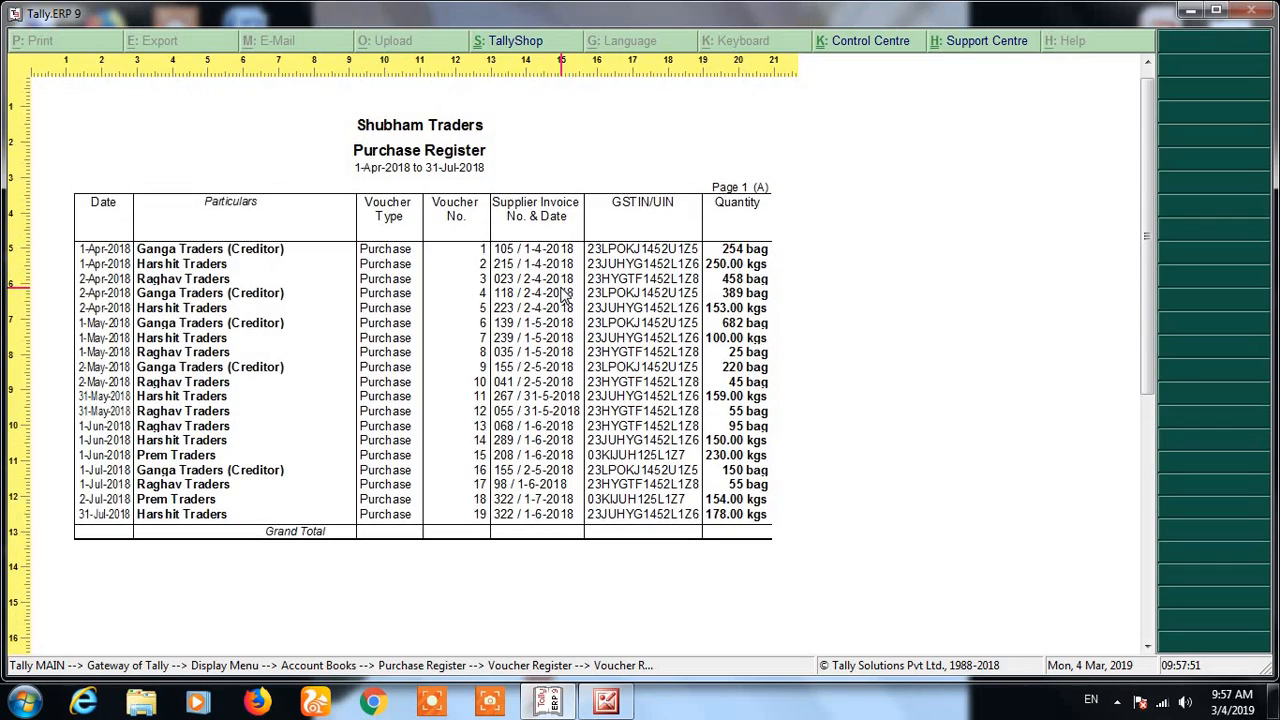
scroll(565, 295, "down", 5)
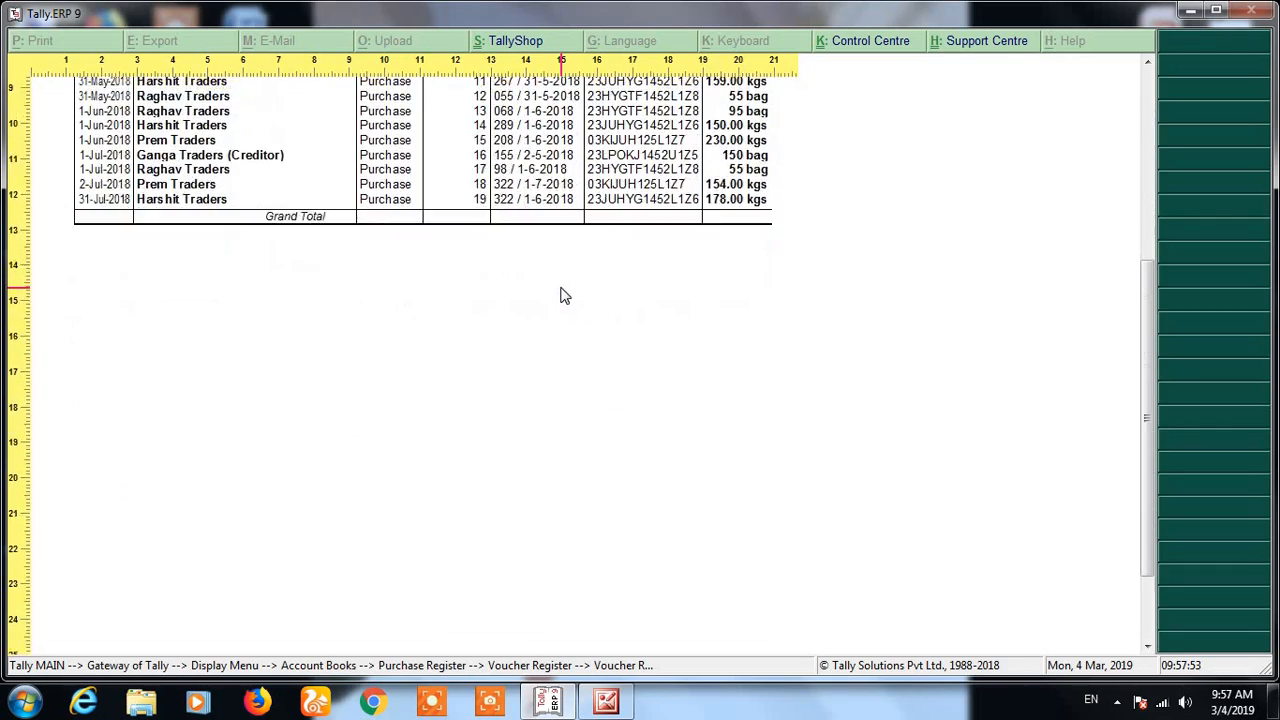
scroll(565, 295, "down", 4)
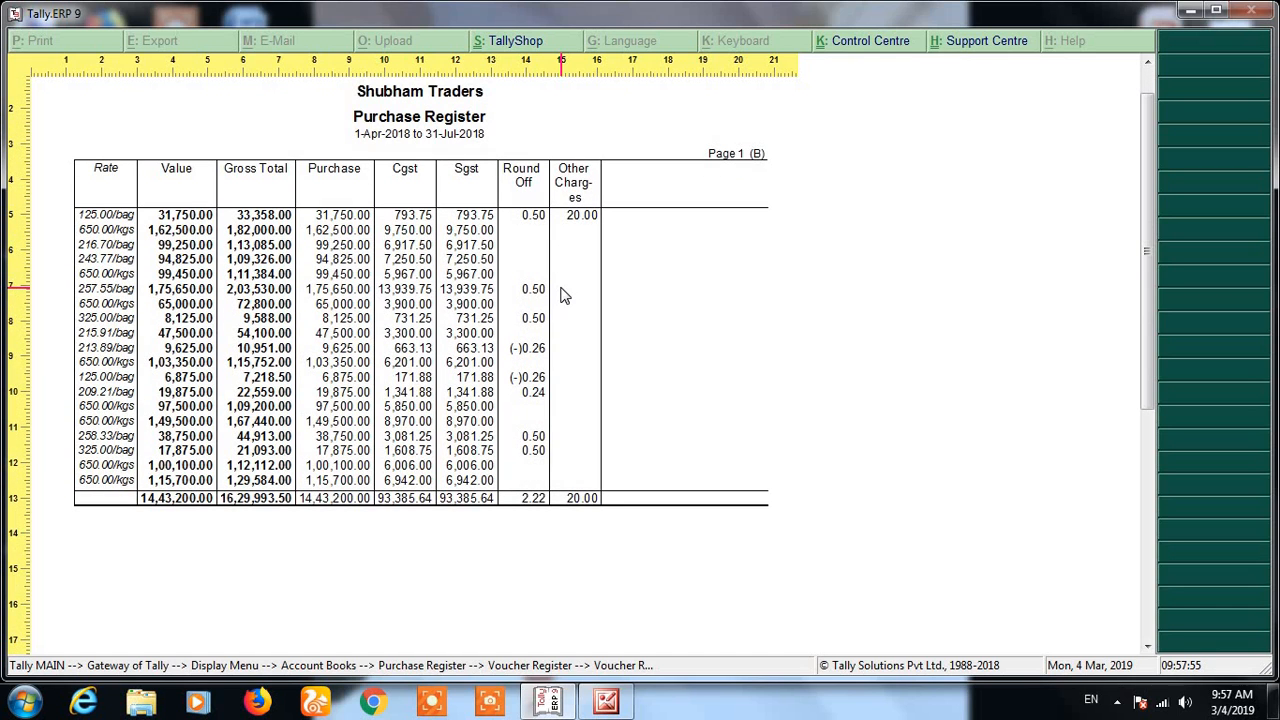
scroll(565, 295, "up", 4)
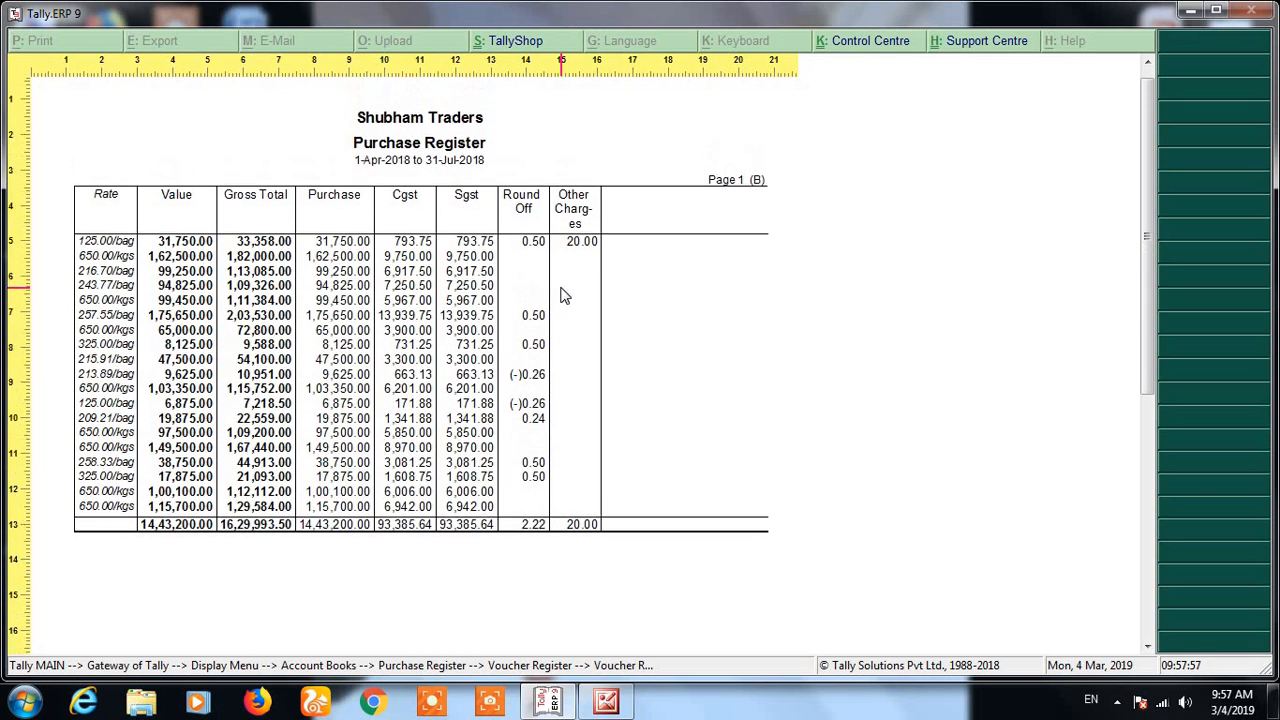
scroll(565, 295, "up", 5)
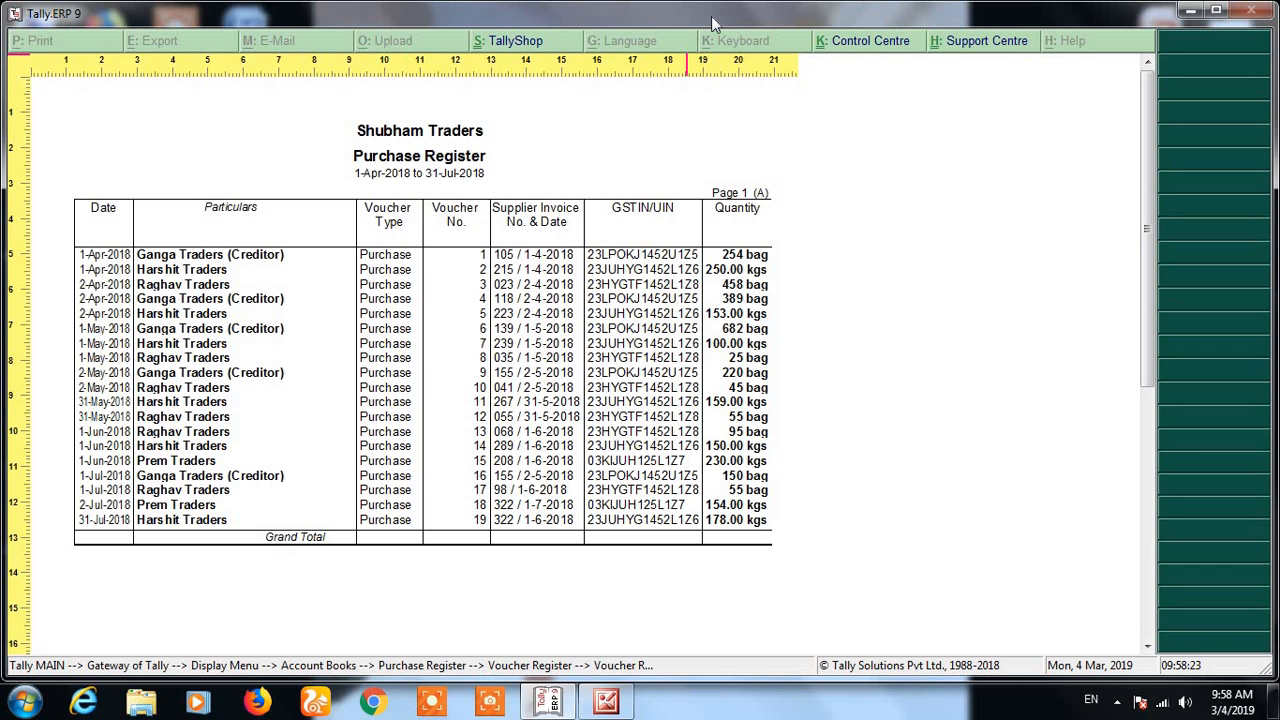
Close the print preview and switch the purchase voucher register back to the list without columns
key("Escape")
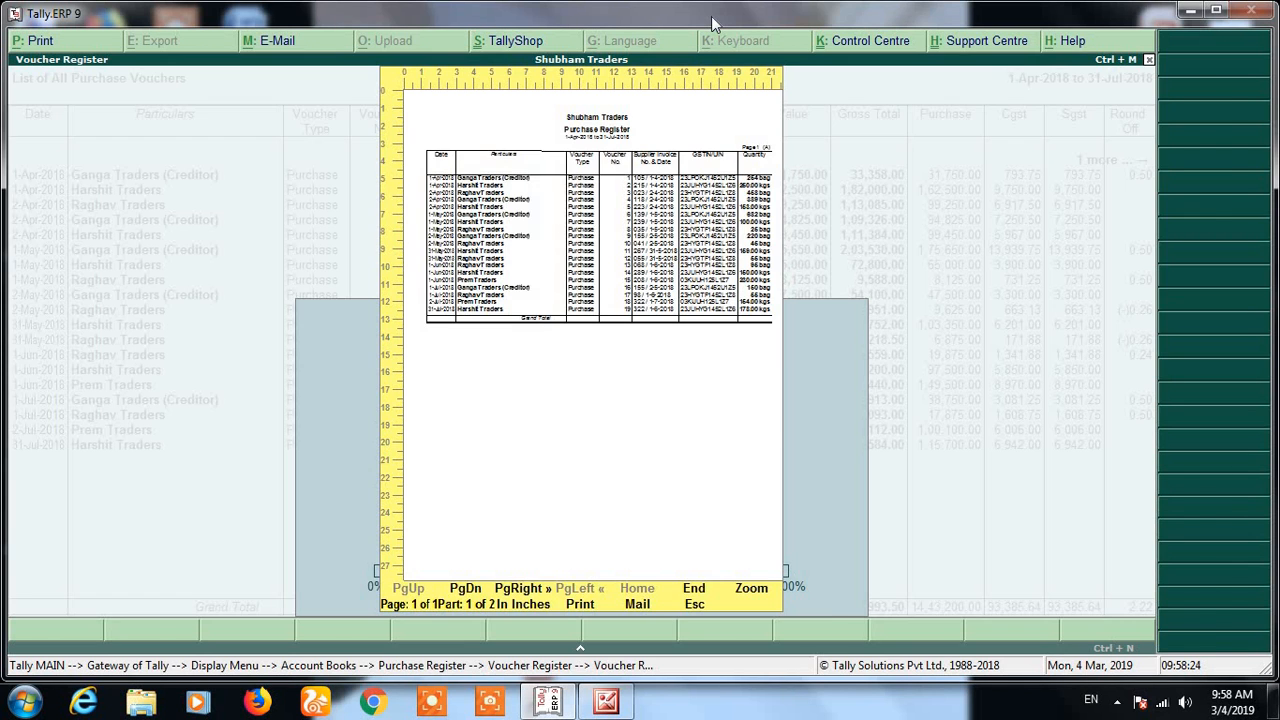
key("Escape")
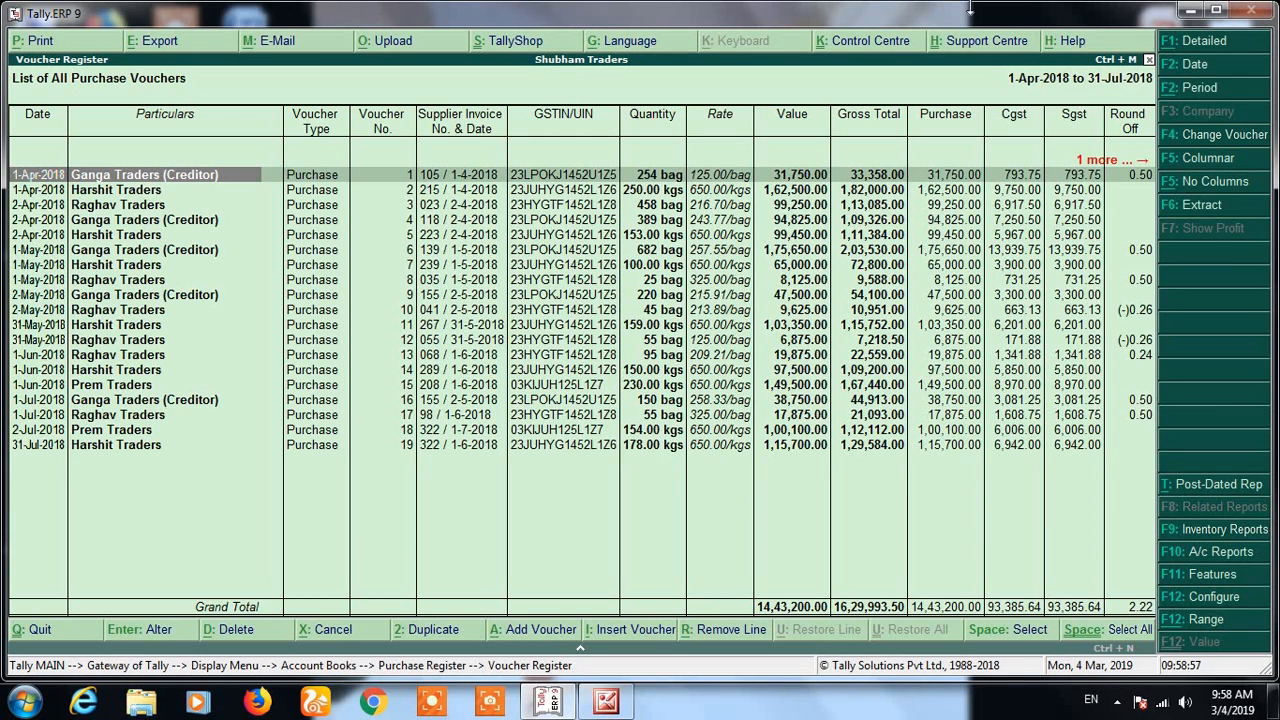
left_click(1213, 186)
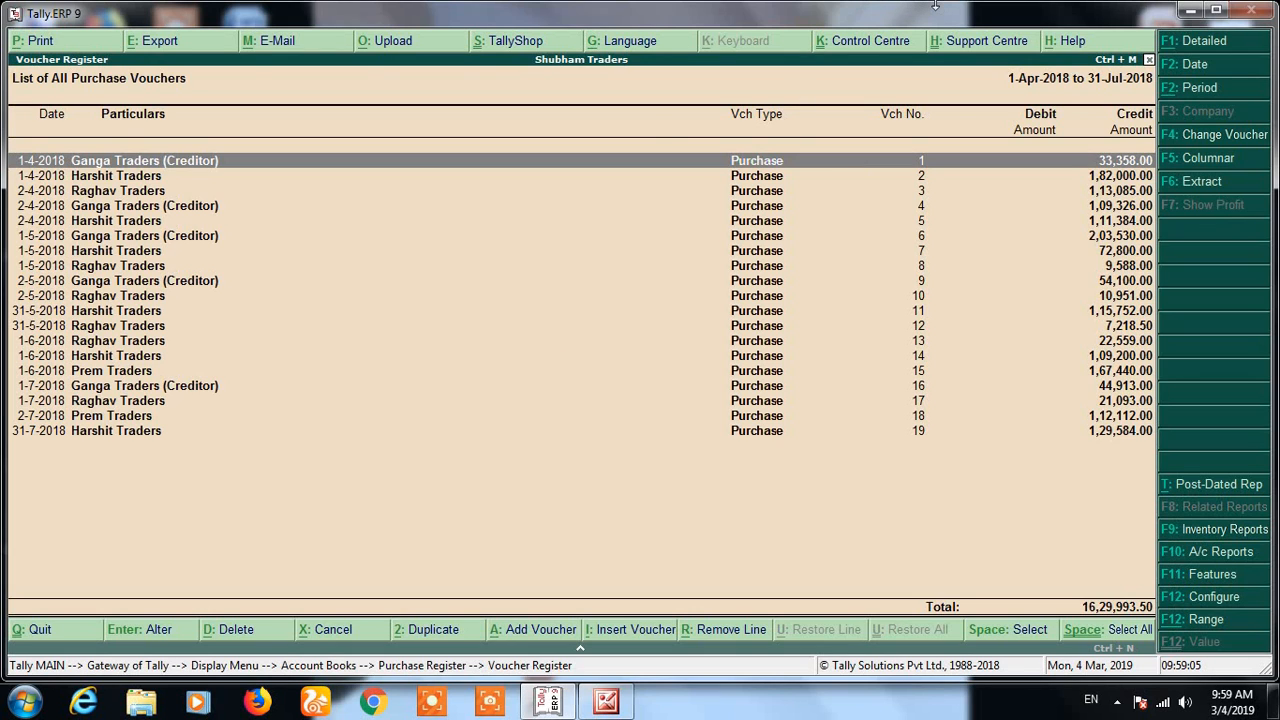
Open the columnar settings for the purchase register and review every option through Show ledger amounts with Dr/Cr
key("alt+F5")
key("Return")
key("Return")
key("Return")
key("Return")
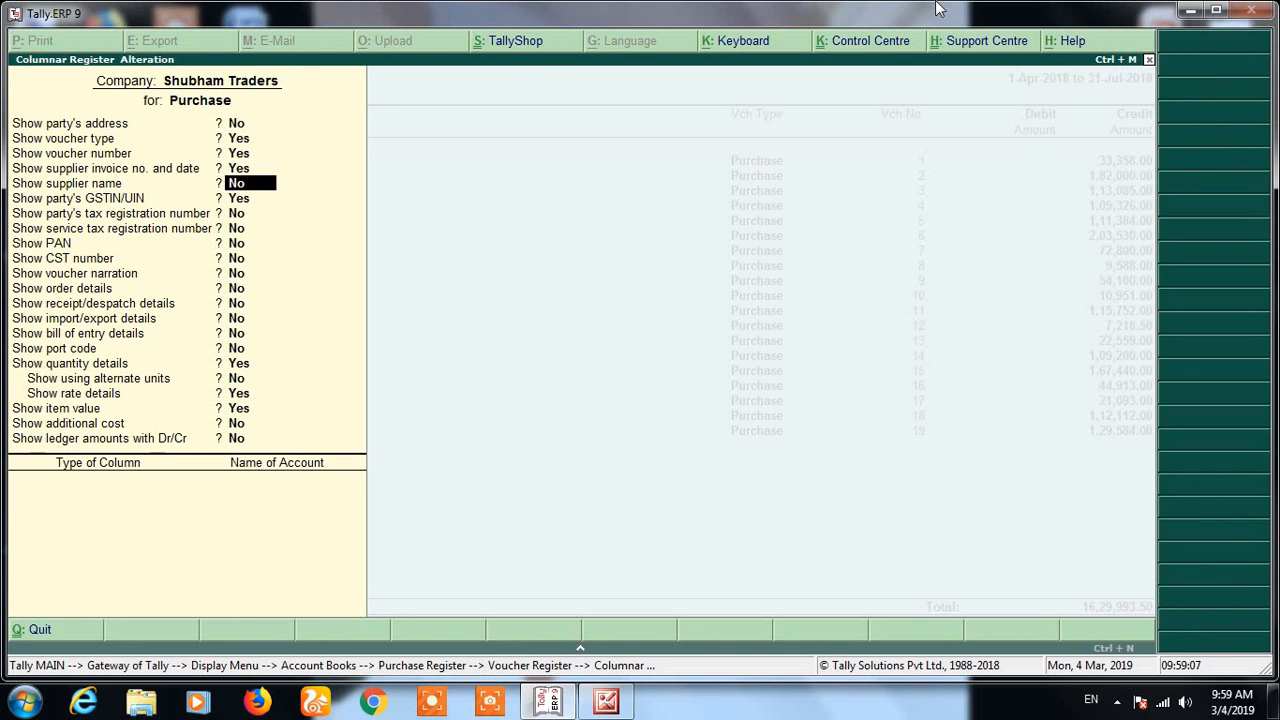
key("Return")
key("Return")
key("Return")
key("Return")
key("Return")
key("Return")
key("Return")
key("Return")
key("Return")
key("Return")
key("Return")
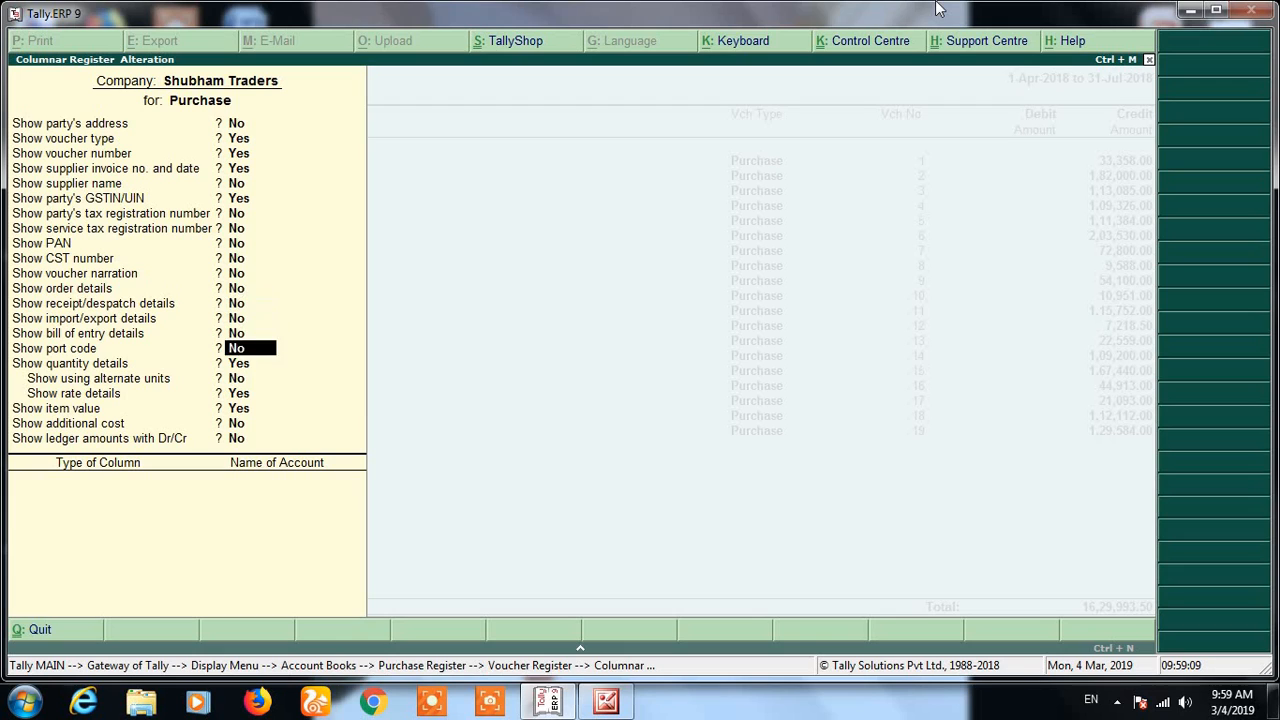
key("Return")
key("Return")
key("Return")
key("Return")
key("Return")
key("Return")
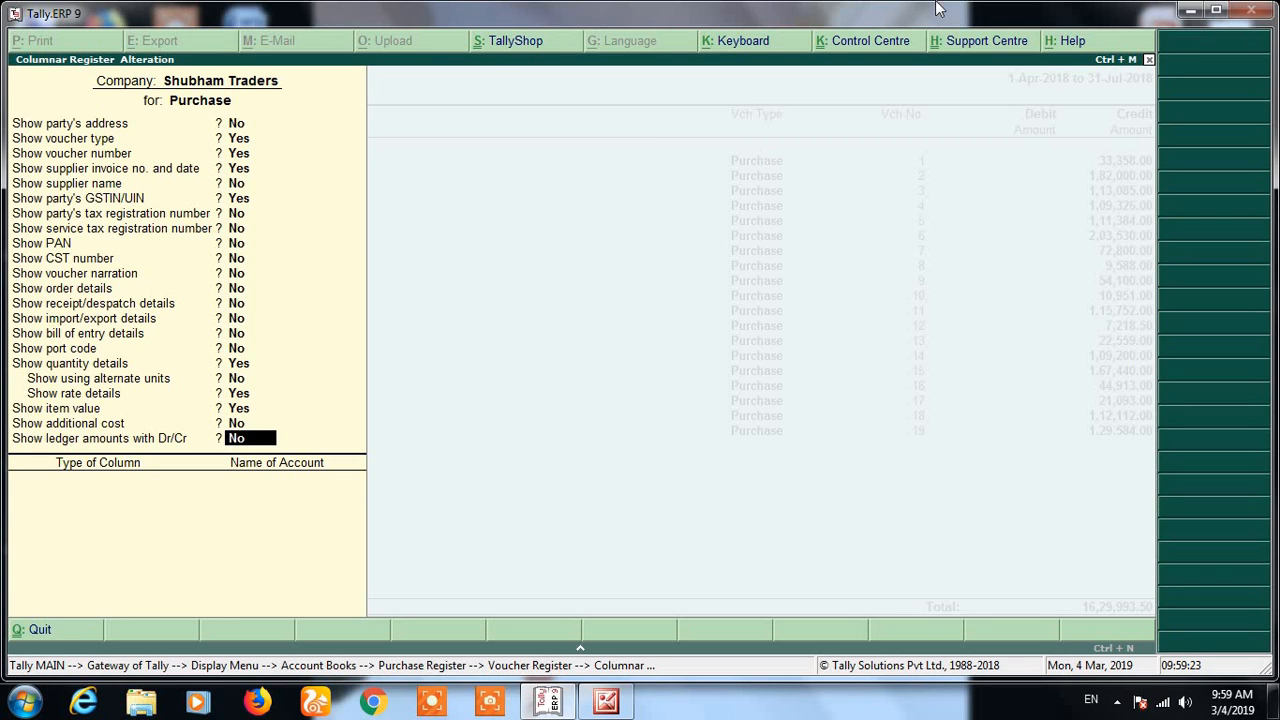
Set Show voucher type and Show voucher number to No in the columnar register settings
key("Up")
key("Up")
key("Up")
key("Up")
key("Up")
key("Up")
key("Up")
key("Up")
key("Up")
key("Up")
key("Up")
key("Up")
key("Up")
key("Up")
key("Up")
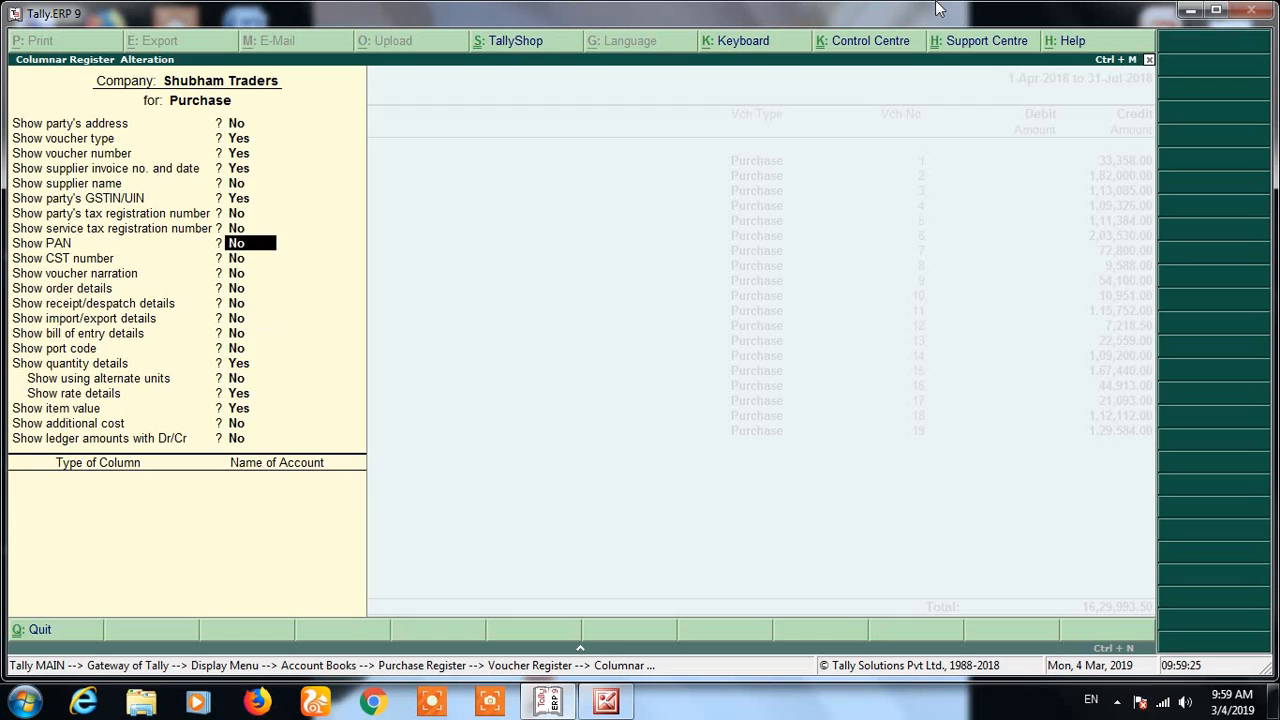
key("Up")
key("Up")
key("Up")
key("Up")
key("Up")
key("Up")
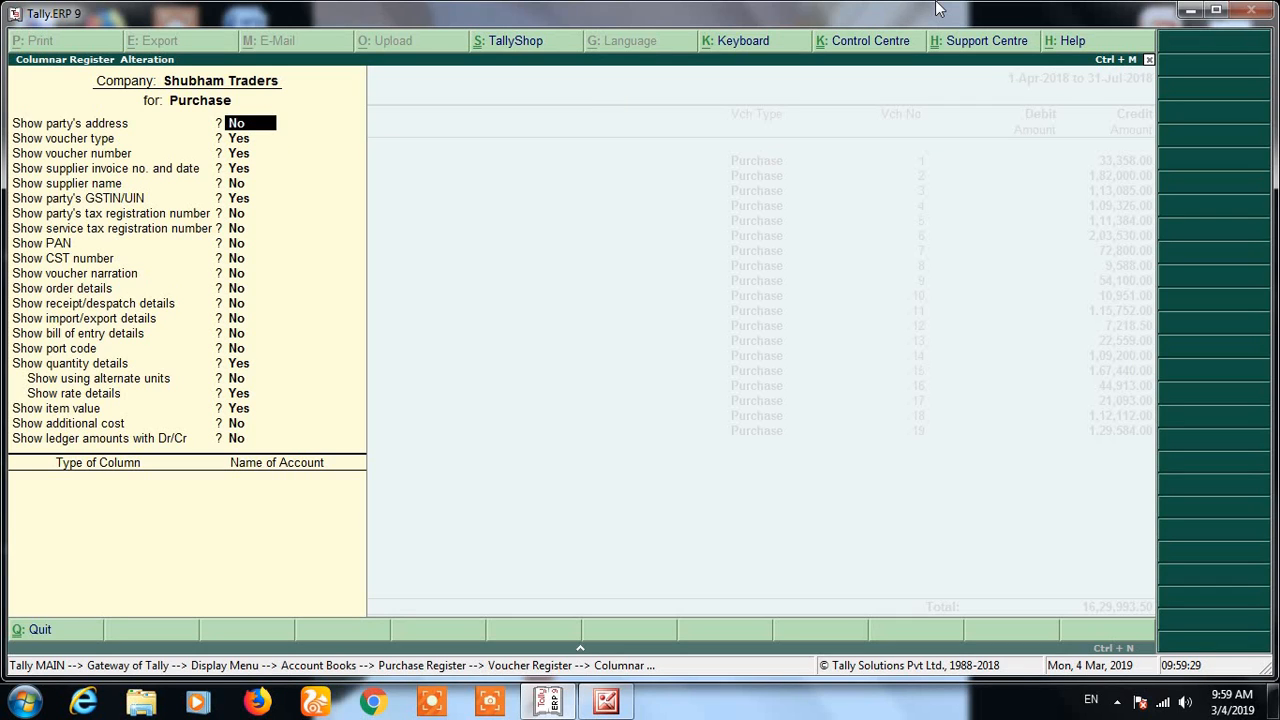
key("Return")
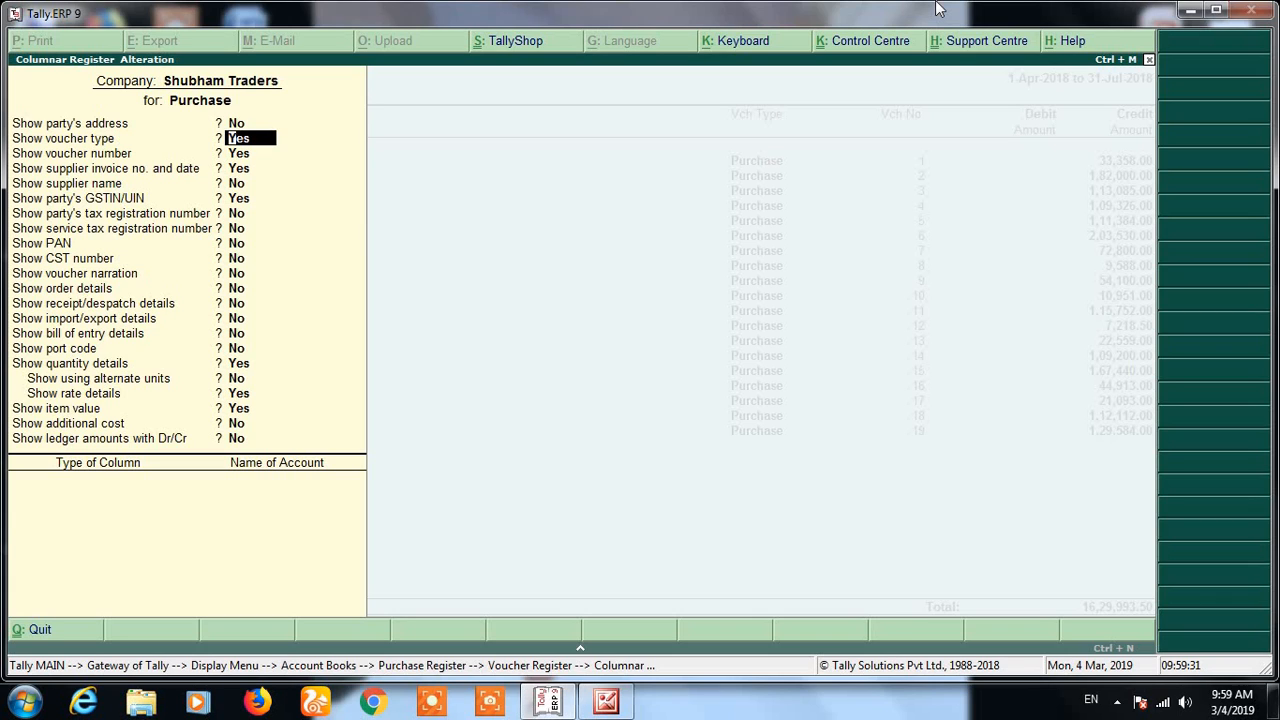
type("n")
key("Return")
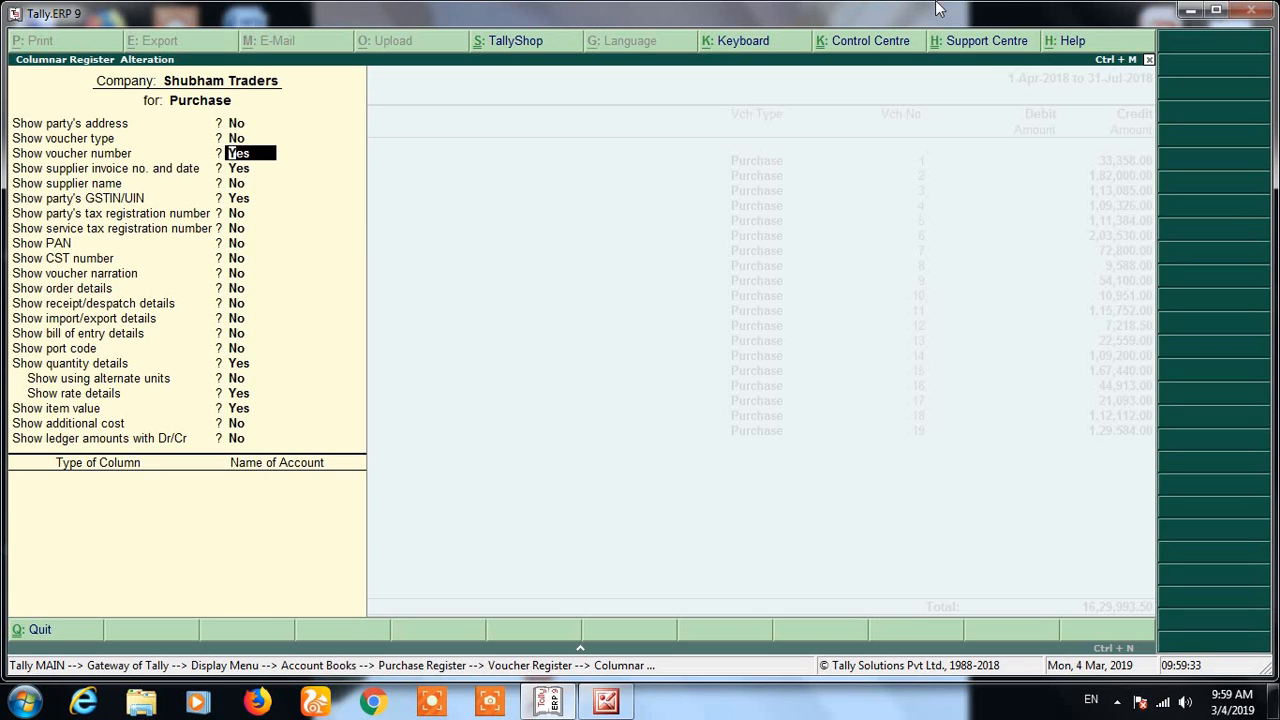
type("n")
key("Return")
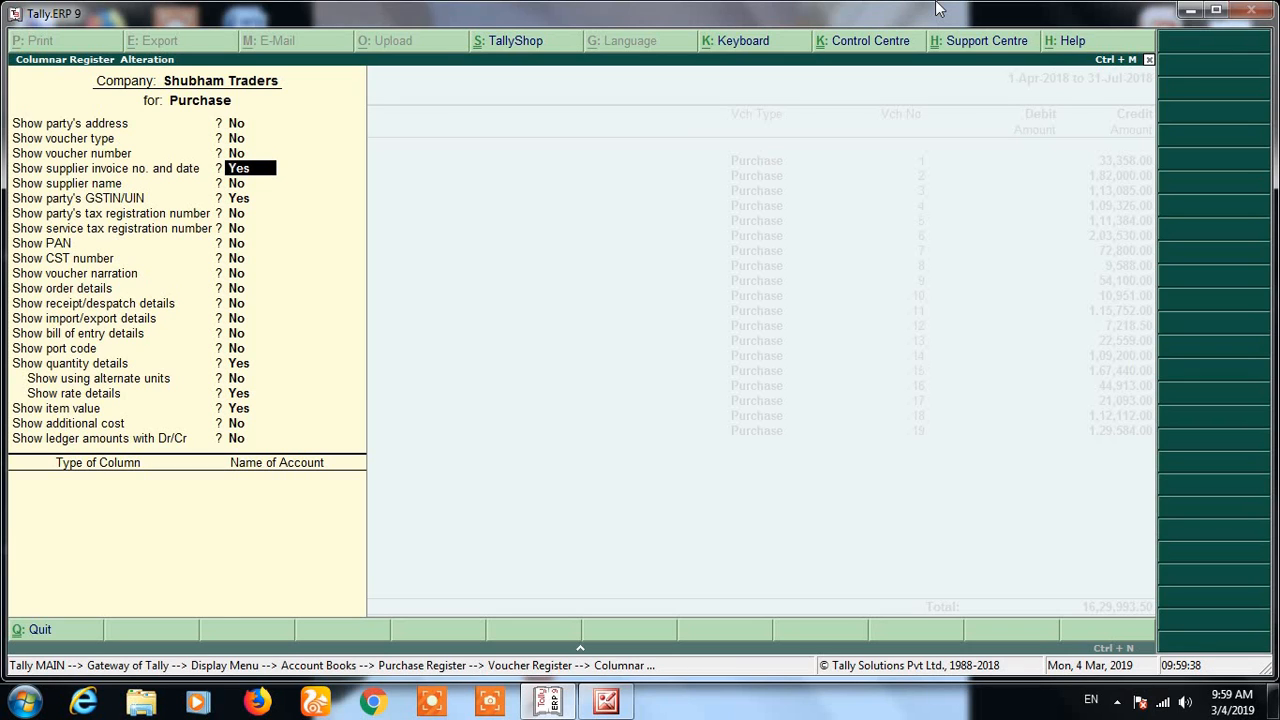
Keep the supplier invoice number and date shown, and set Show party's GSTIN/UIN to No
key("Return")
key("Return")
type("n")
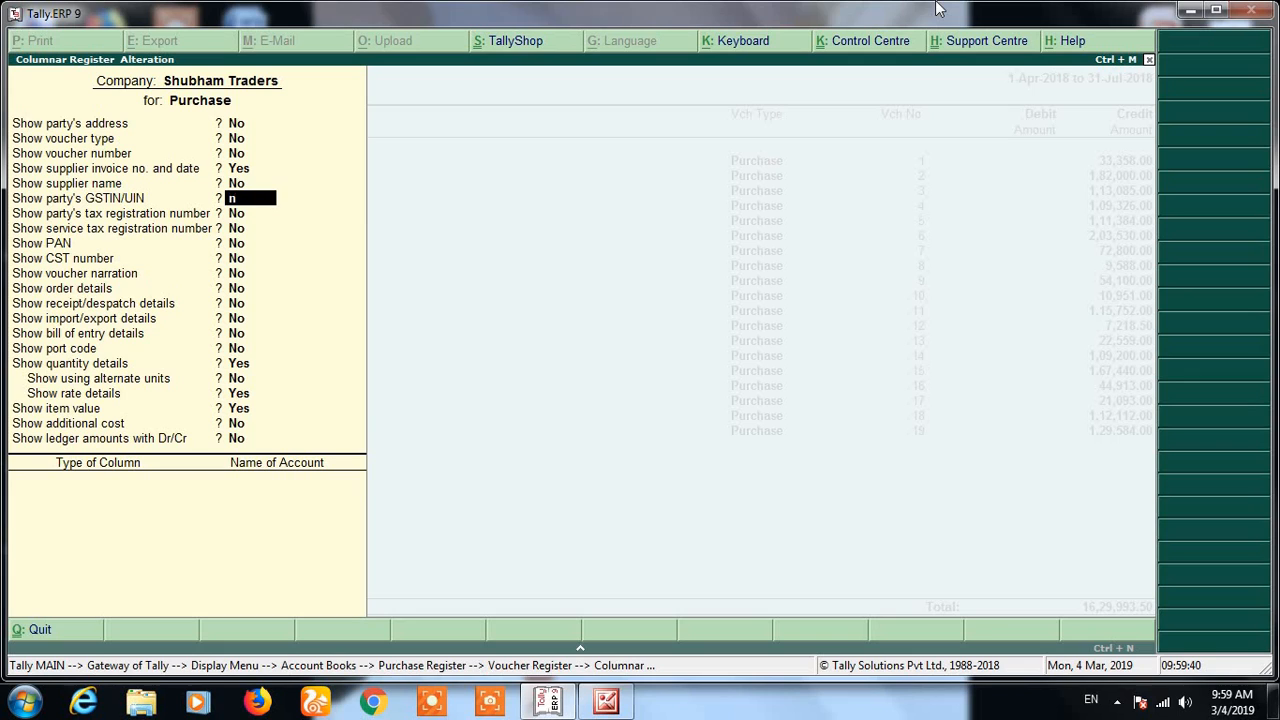
key("Return")
Leave quantity and rate details set to Yes, and set Show item value to No
key("Return")
key("Return")
key("Return")
key("Return")
key("Return")
key("Return")
key("Return")
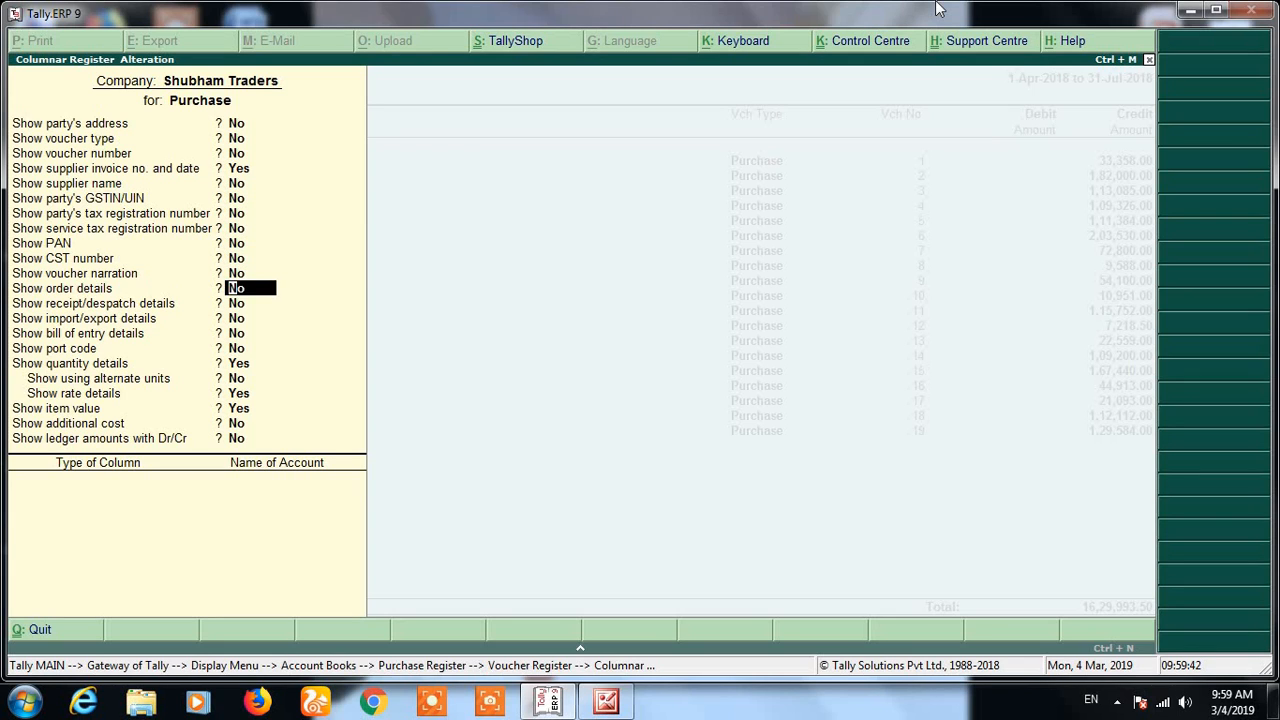
key("Return")
key("Return")
key("Return")
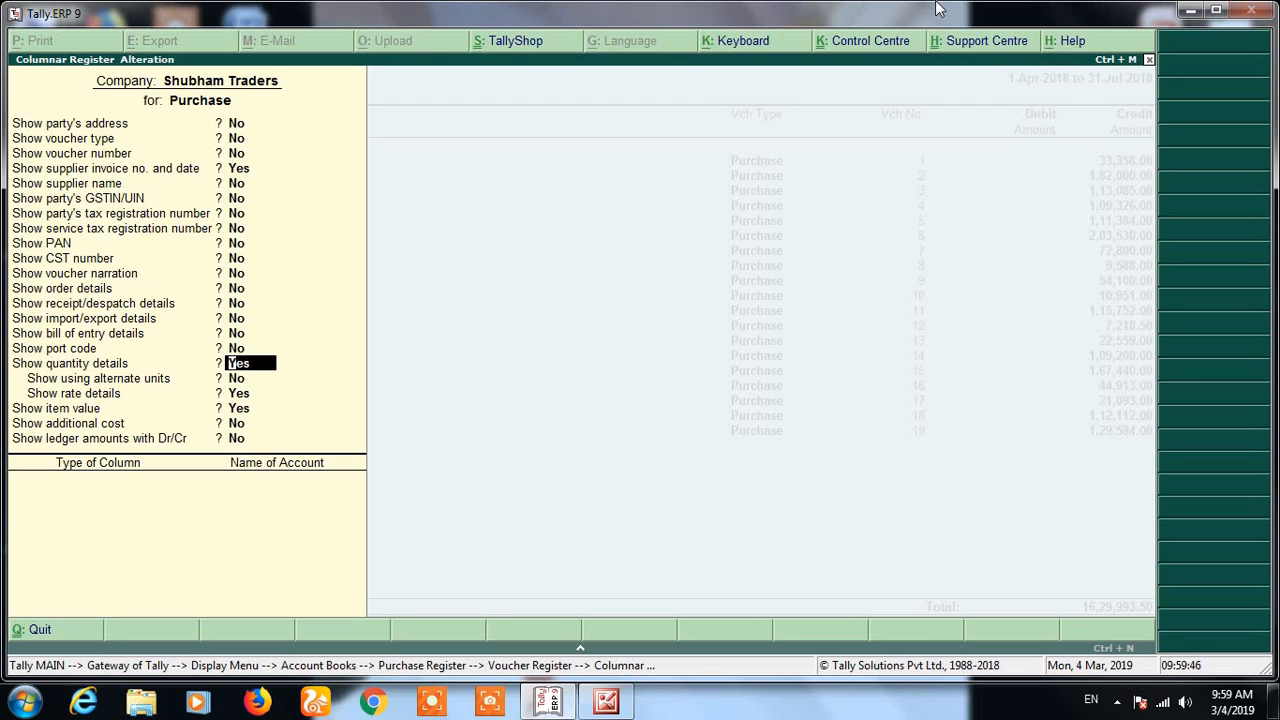
key("Return")
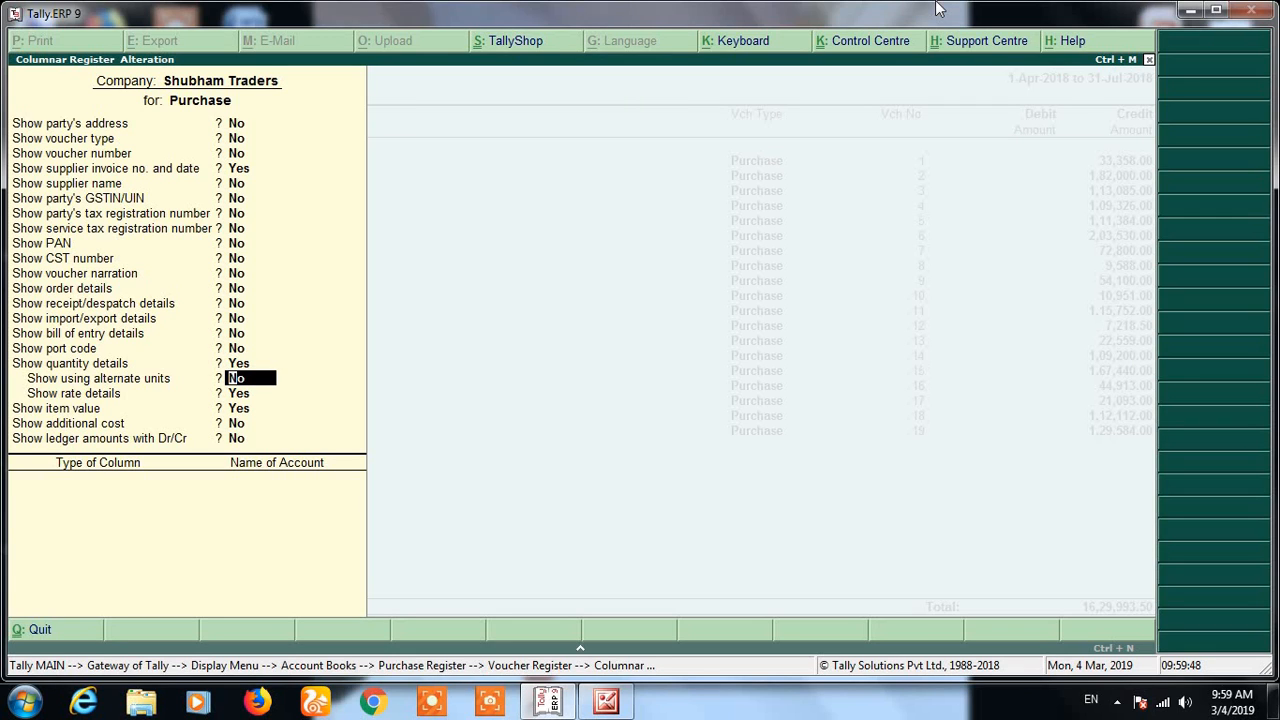
key("Return")
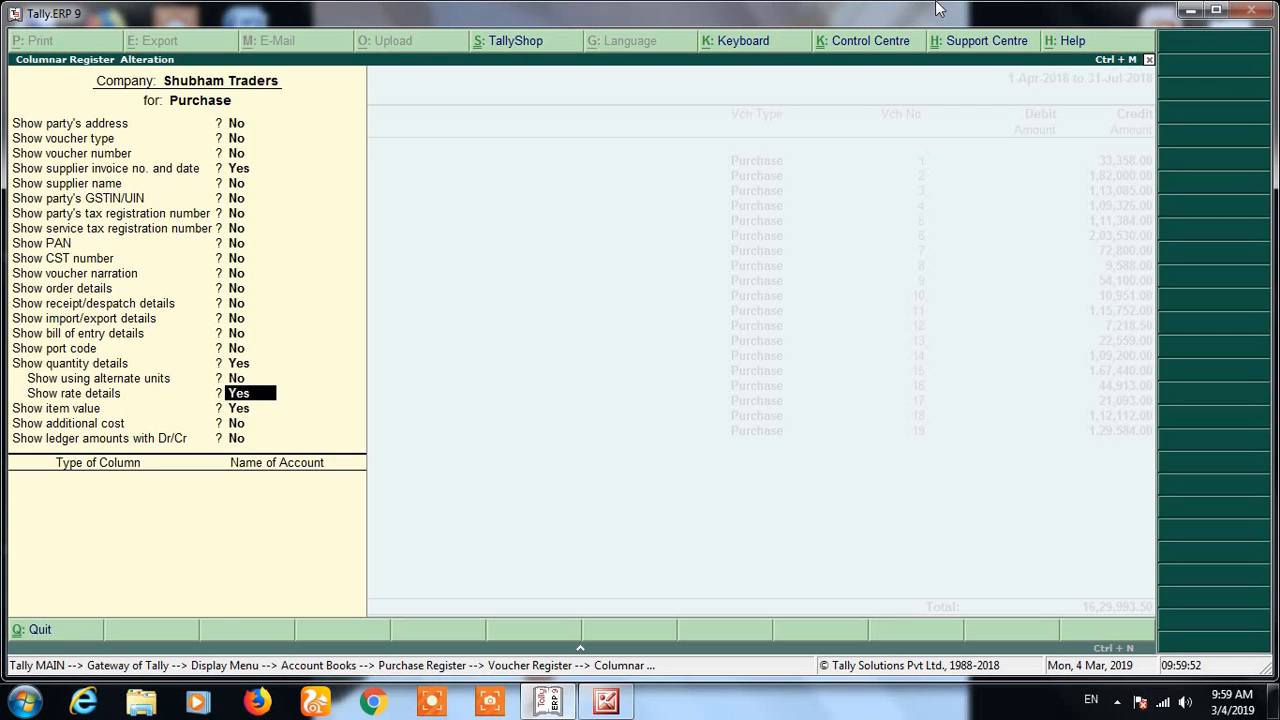
key("Return")
type("n")
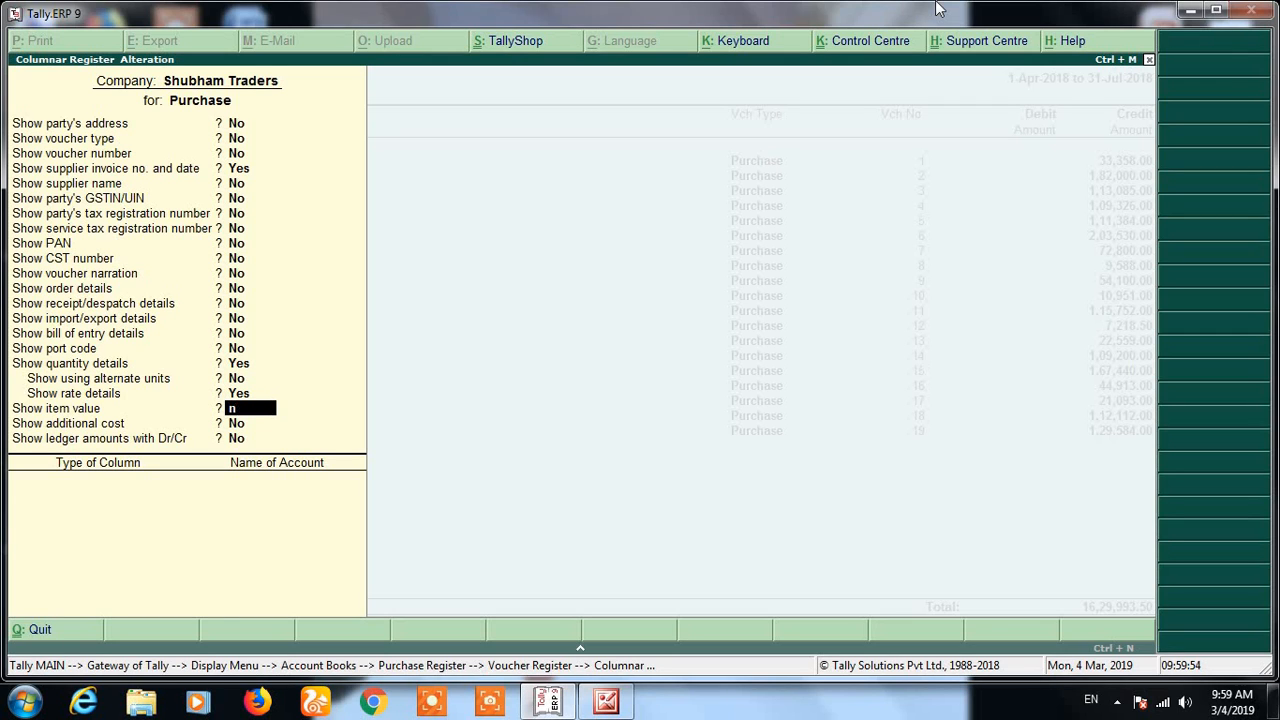
key("Return")
Choose End of List for the column type and accept the settings to display the columnar purchase register
key("Return")
key("Return")
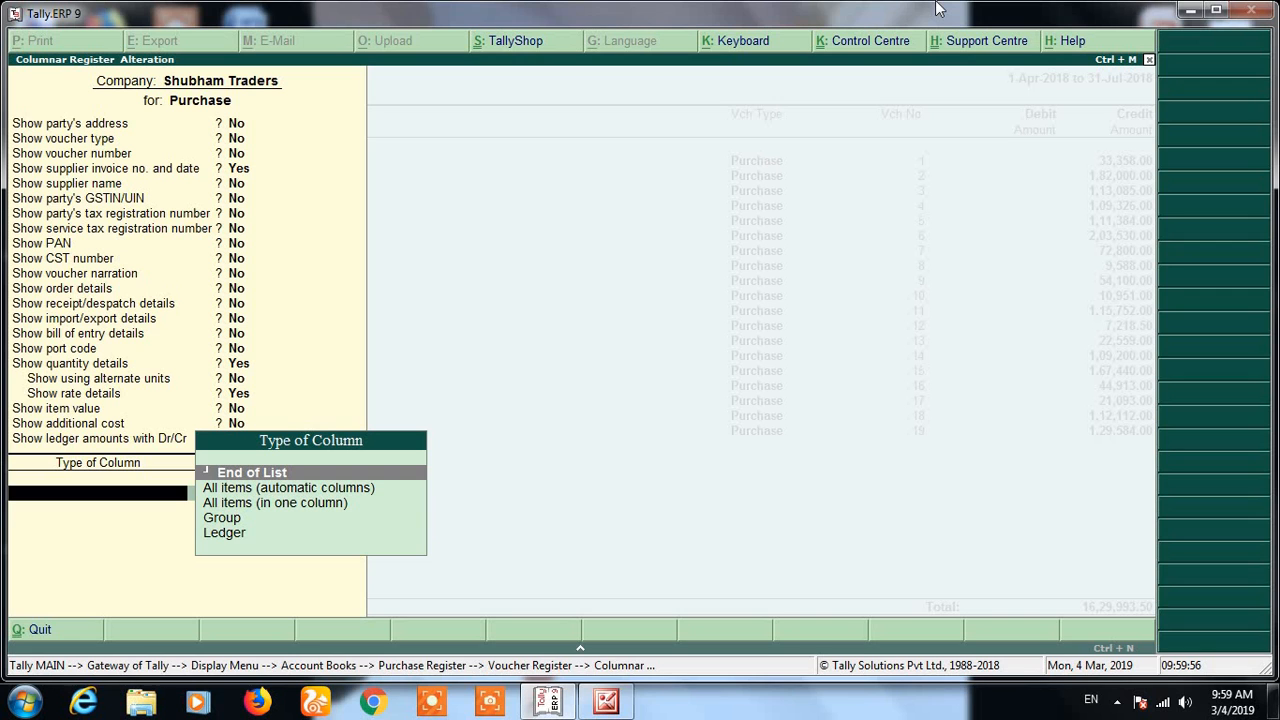
key("Return")
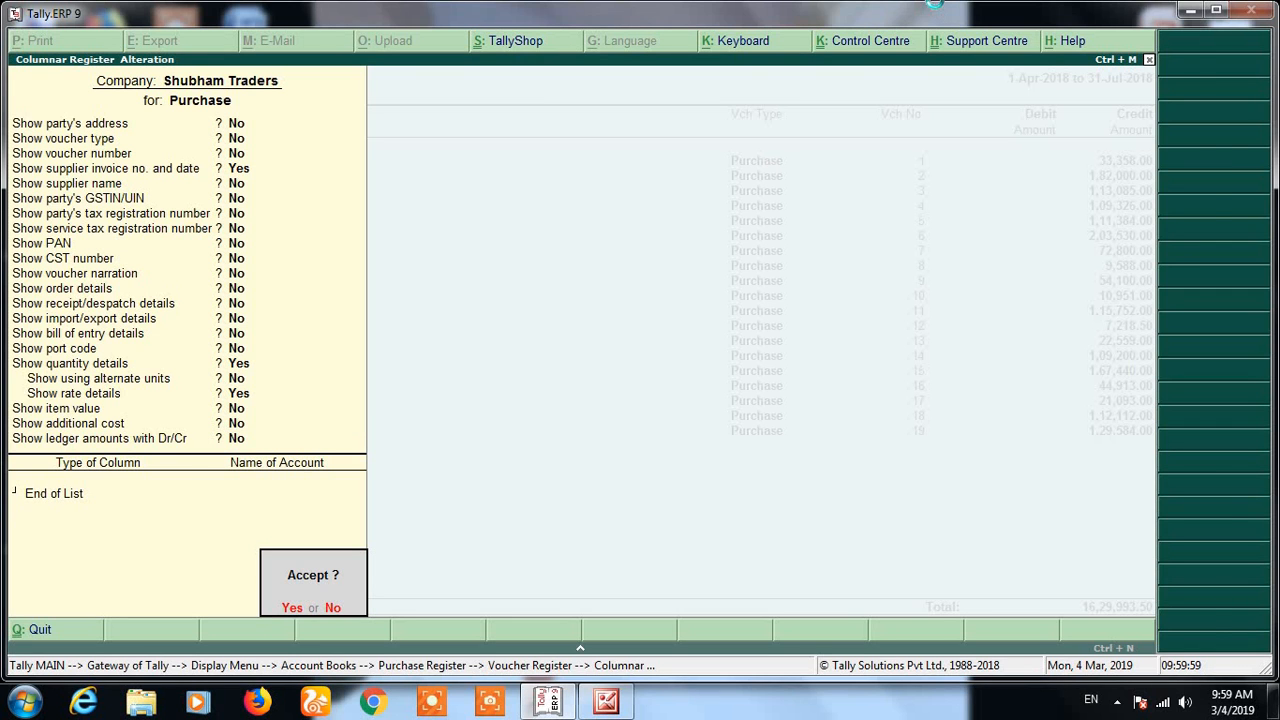
key("Return")
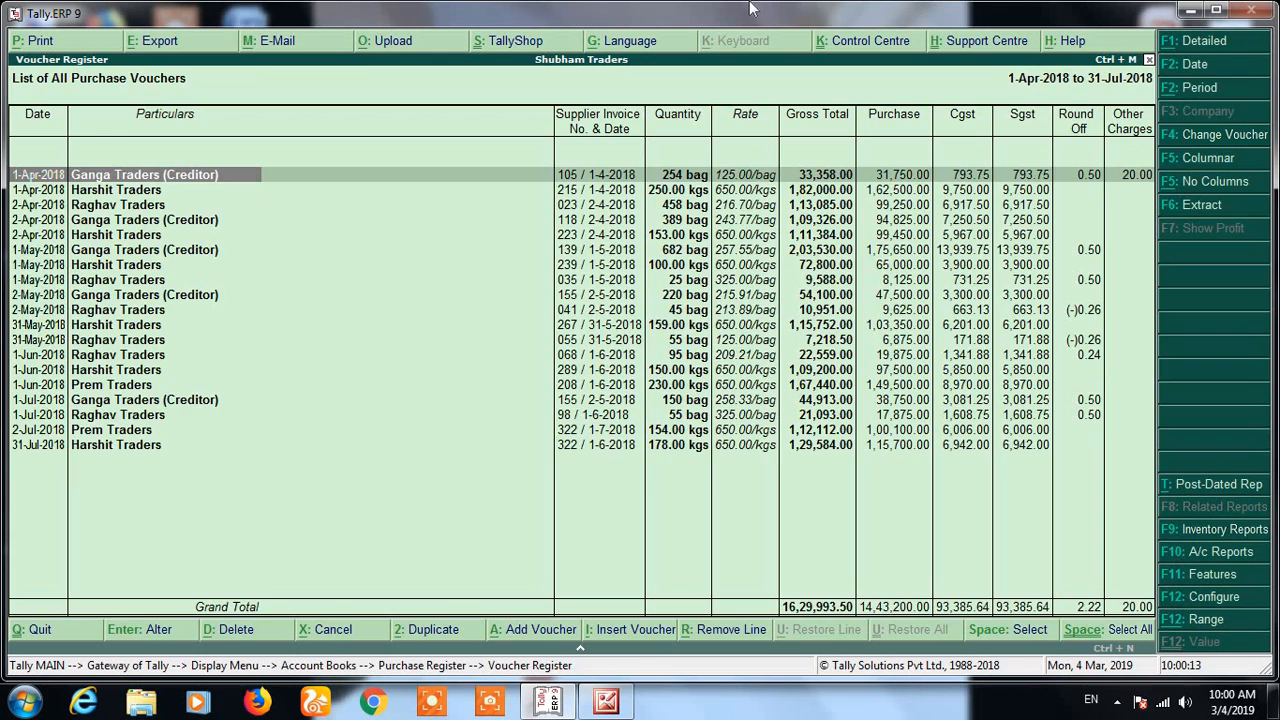
Set the register's column type to All items (in one column) in the columnar settings and accept them
key("F5")
key("Down")
key("Down")
key("Down")
key("Down")
key("Down")
key("Down")
key("Down")
key("Down")
key("Down")
key("Down")
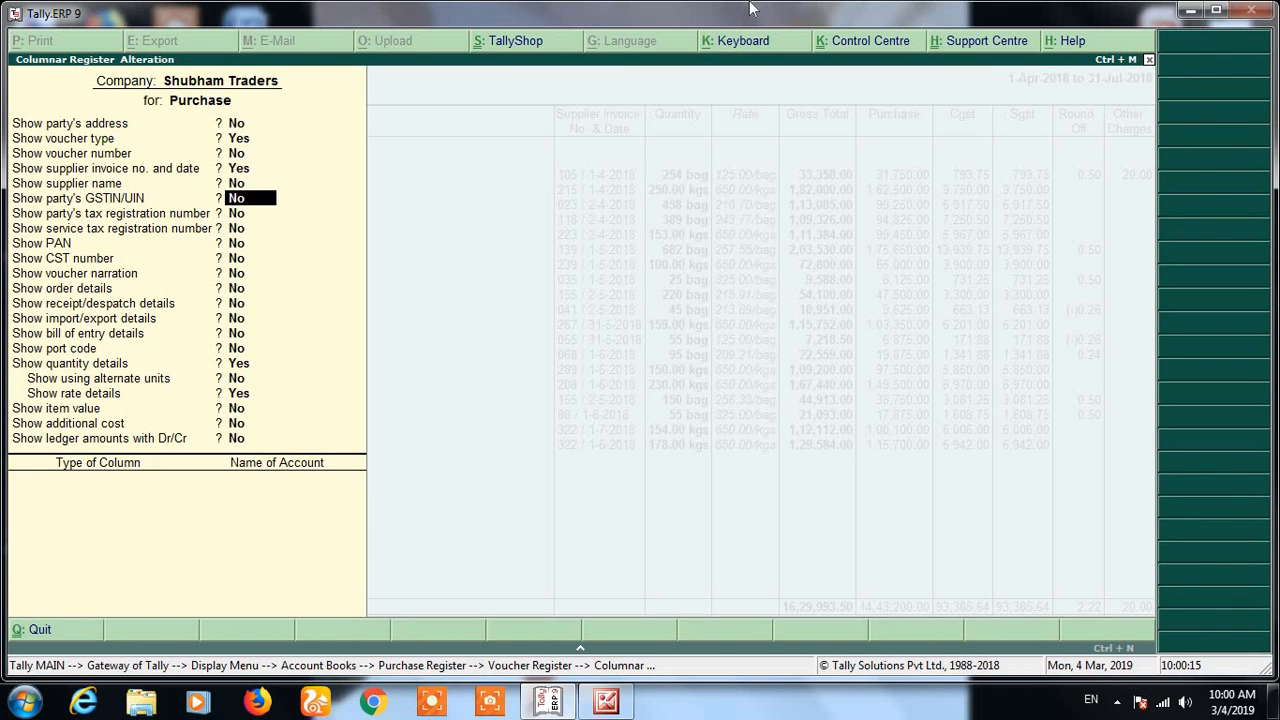
key("Down")
key("Down")
key("Down")
key("Down")
key("Down")
key("Down")
key("Down")
key("Down")
key("Down")
key("Down")
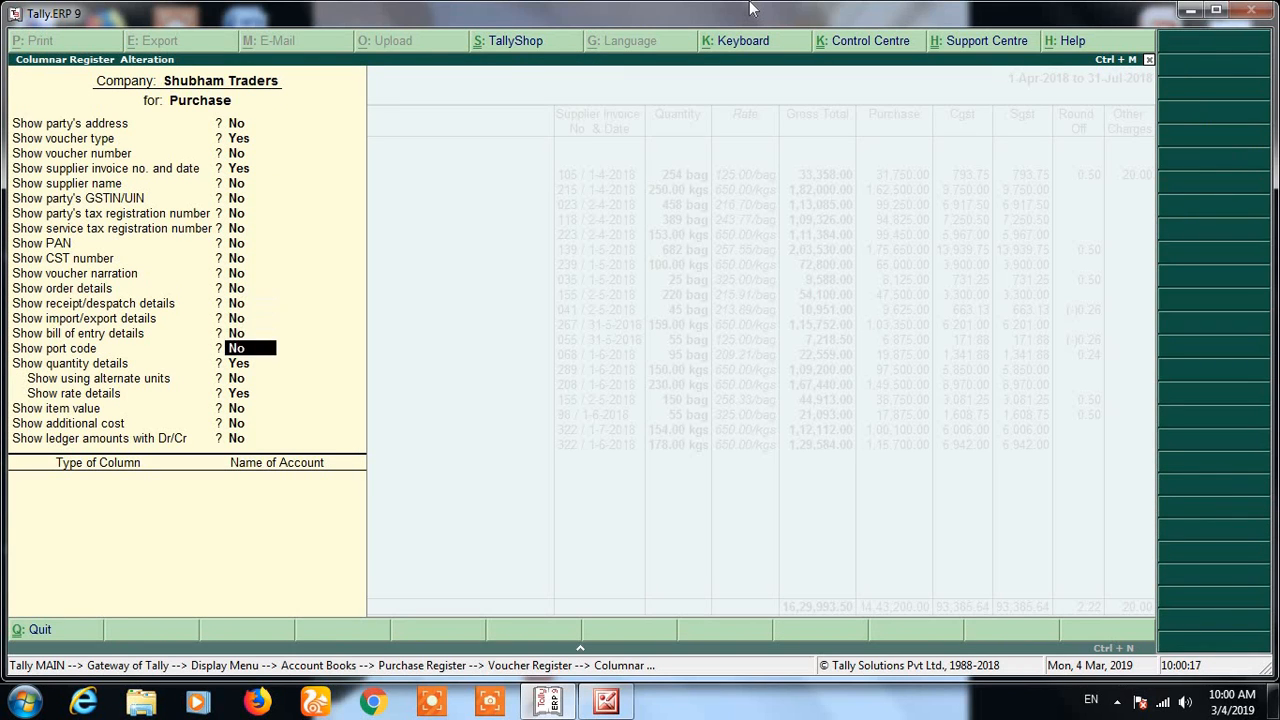
key("Down")
key("Down")
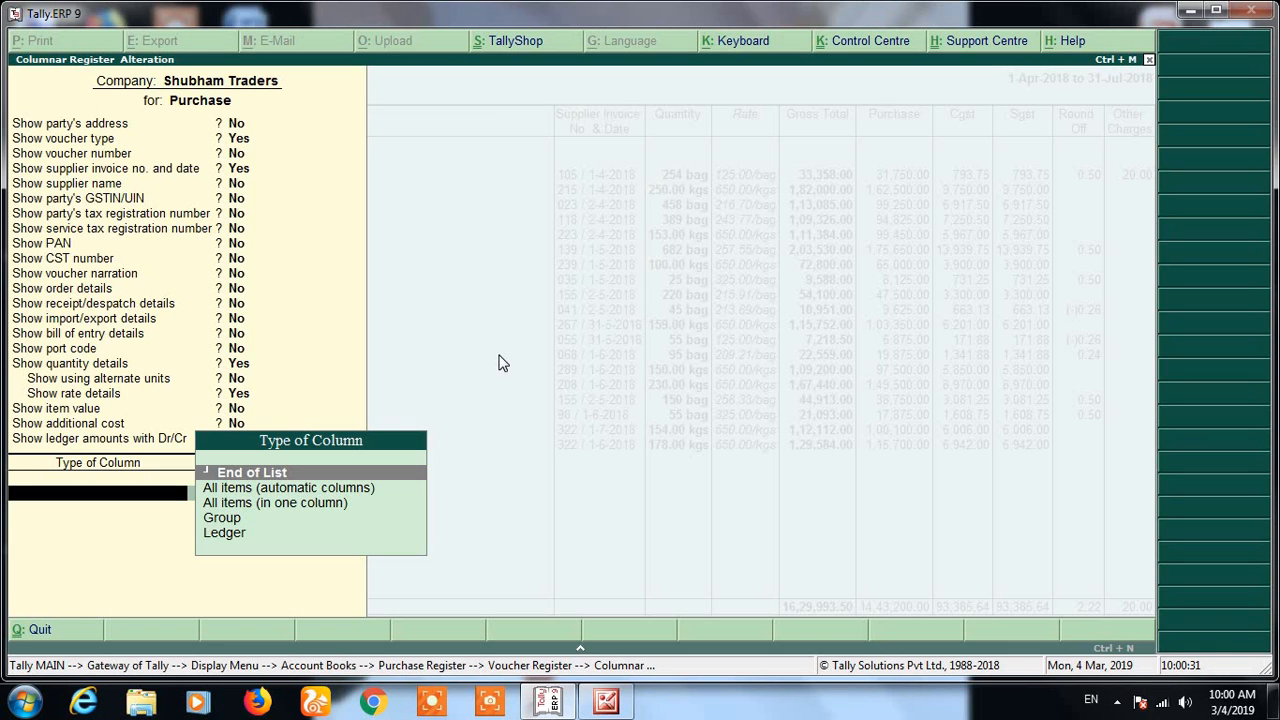
key("Down")
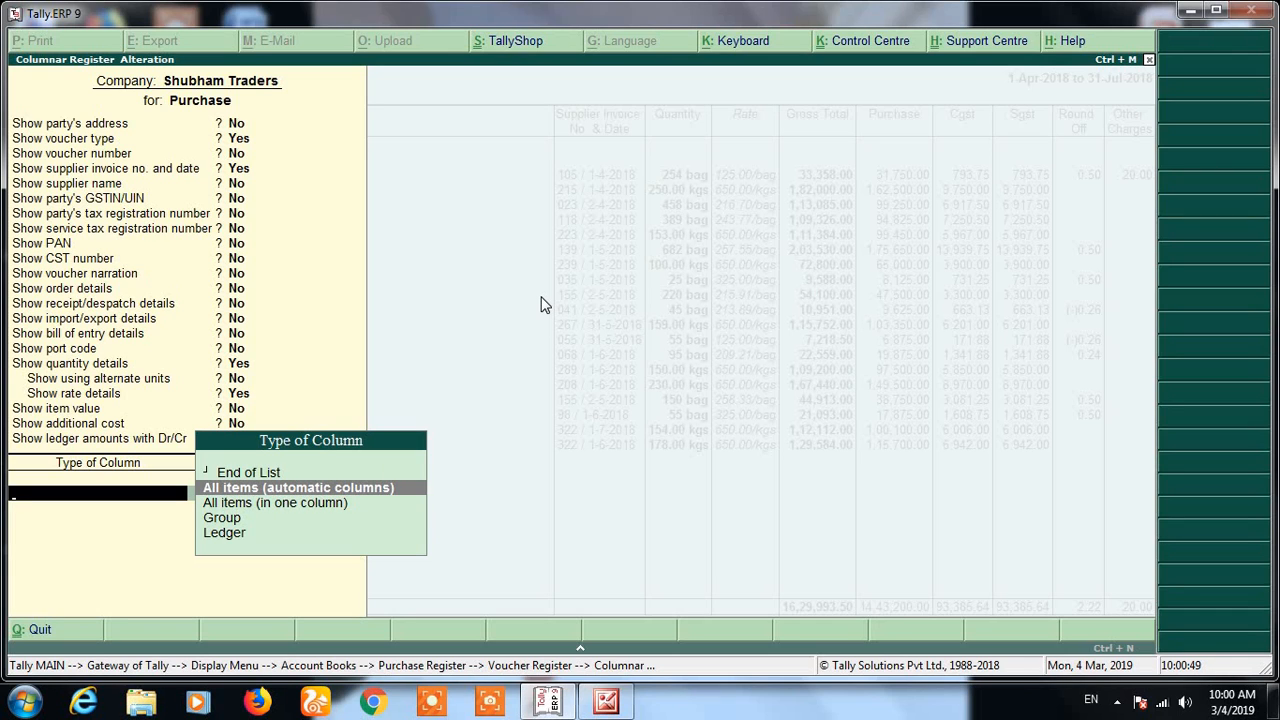
key("Down")
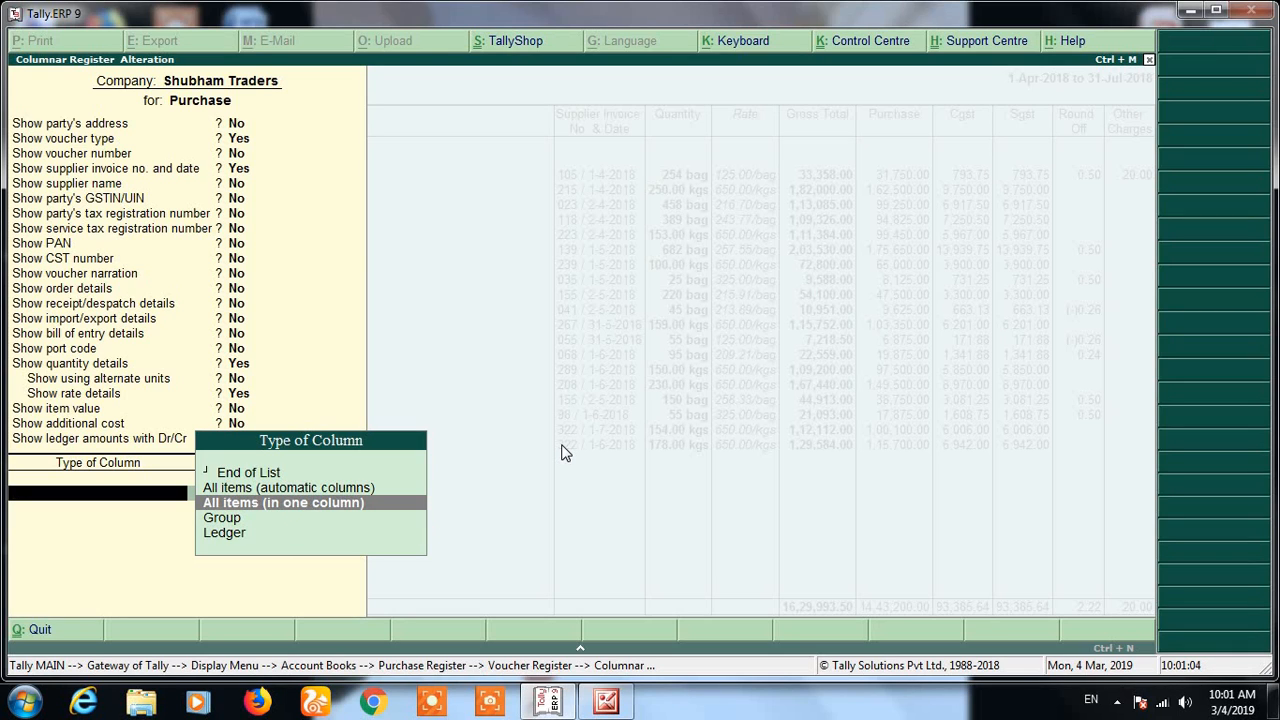
key("Return")
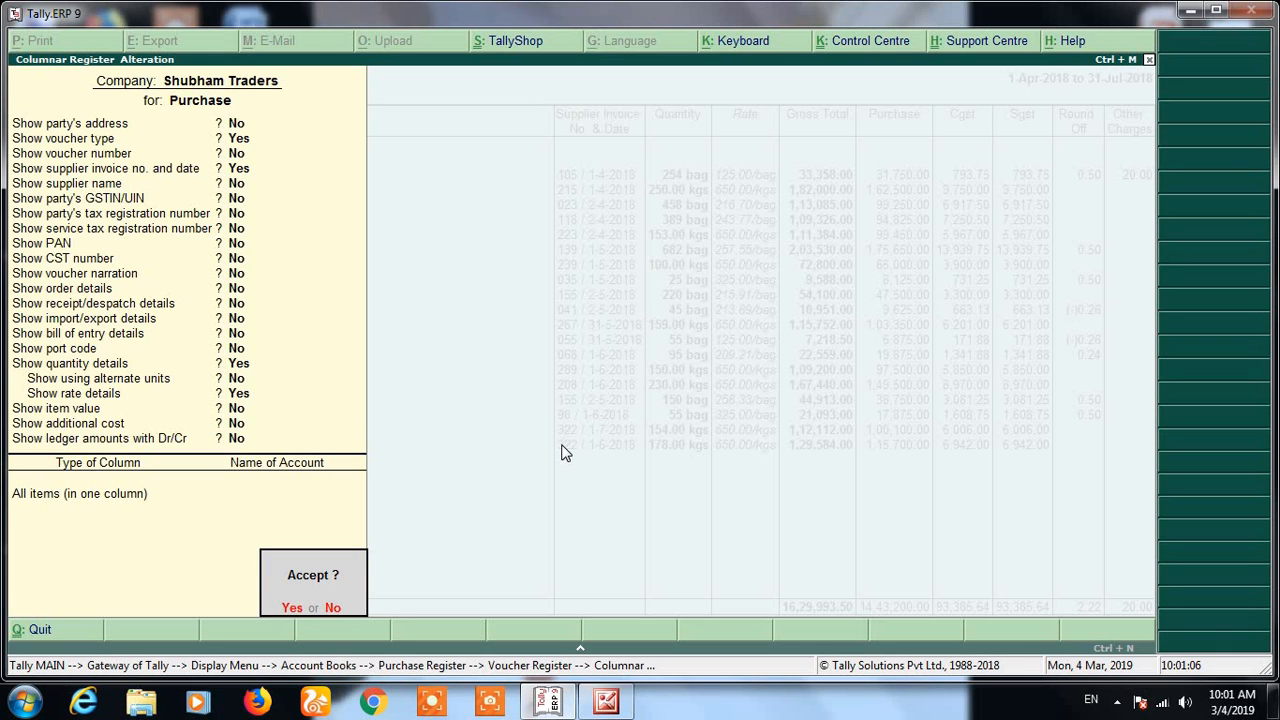
key("Return")
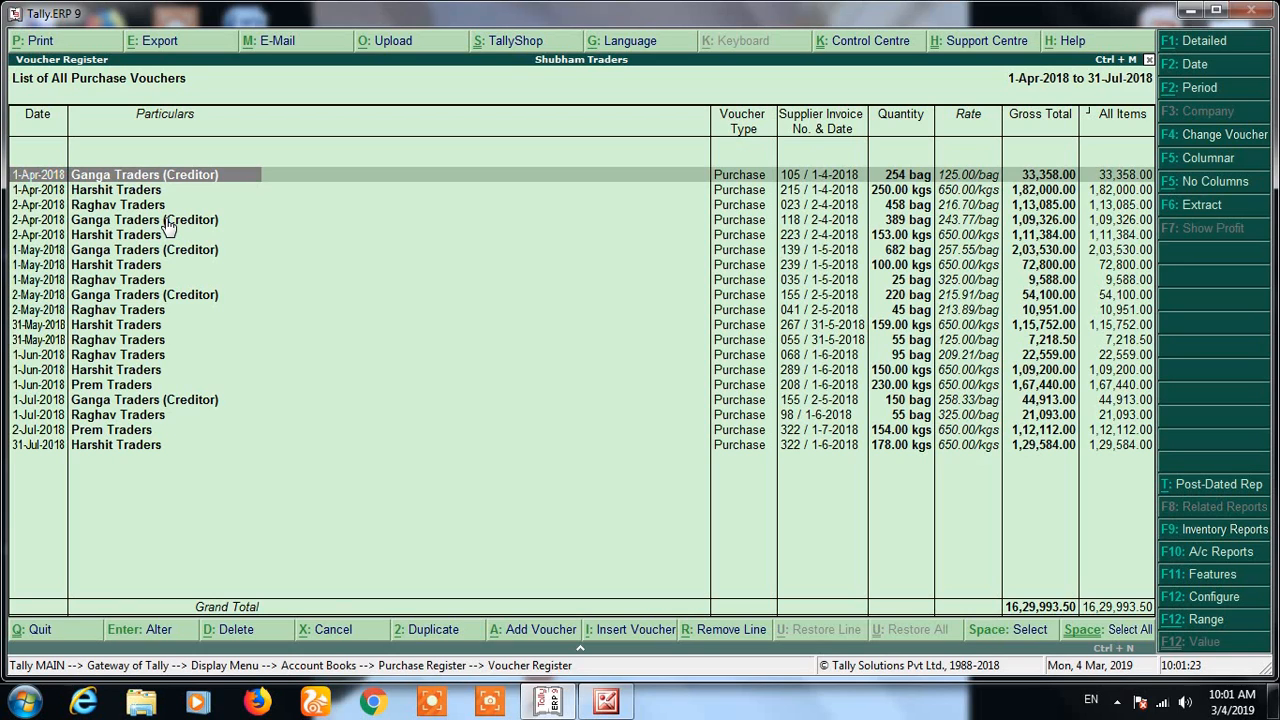
Switch the columnar purchase register to the Detailed format and view its print preview at enlarged size
left_click(1195, 45)
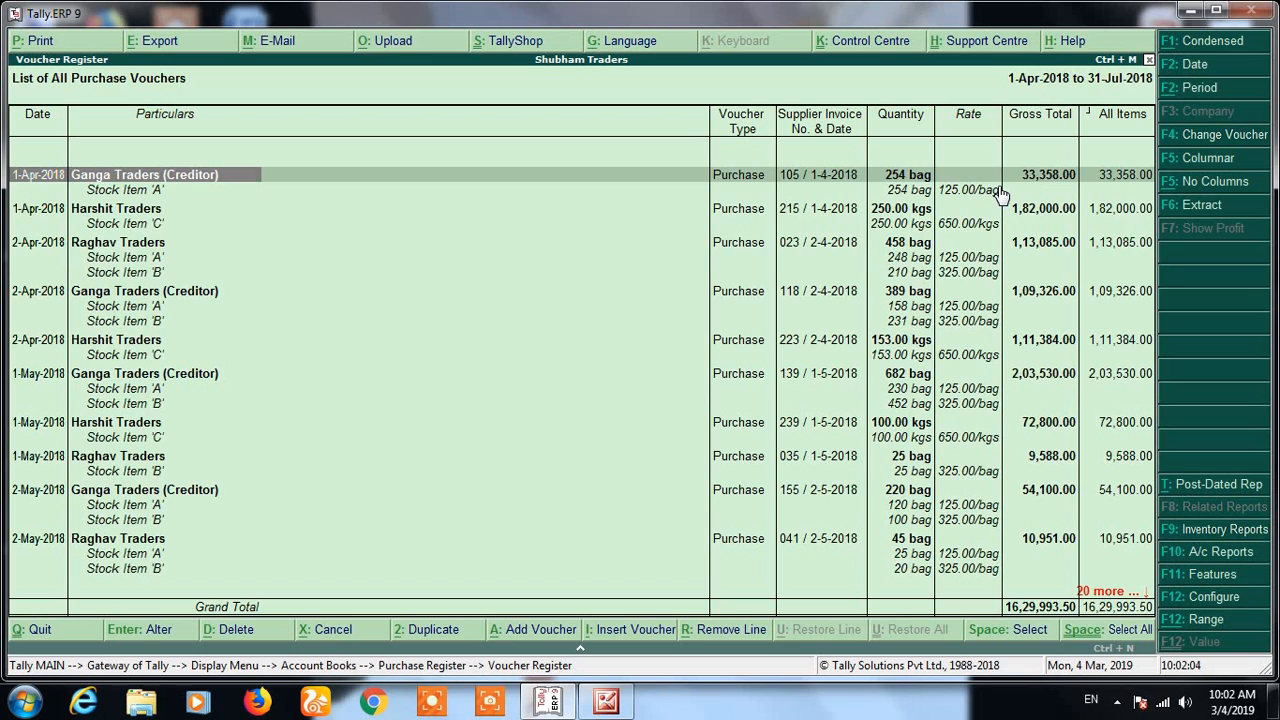
left_click(40, 42)
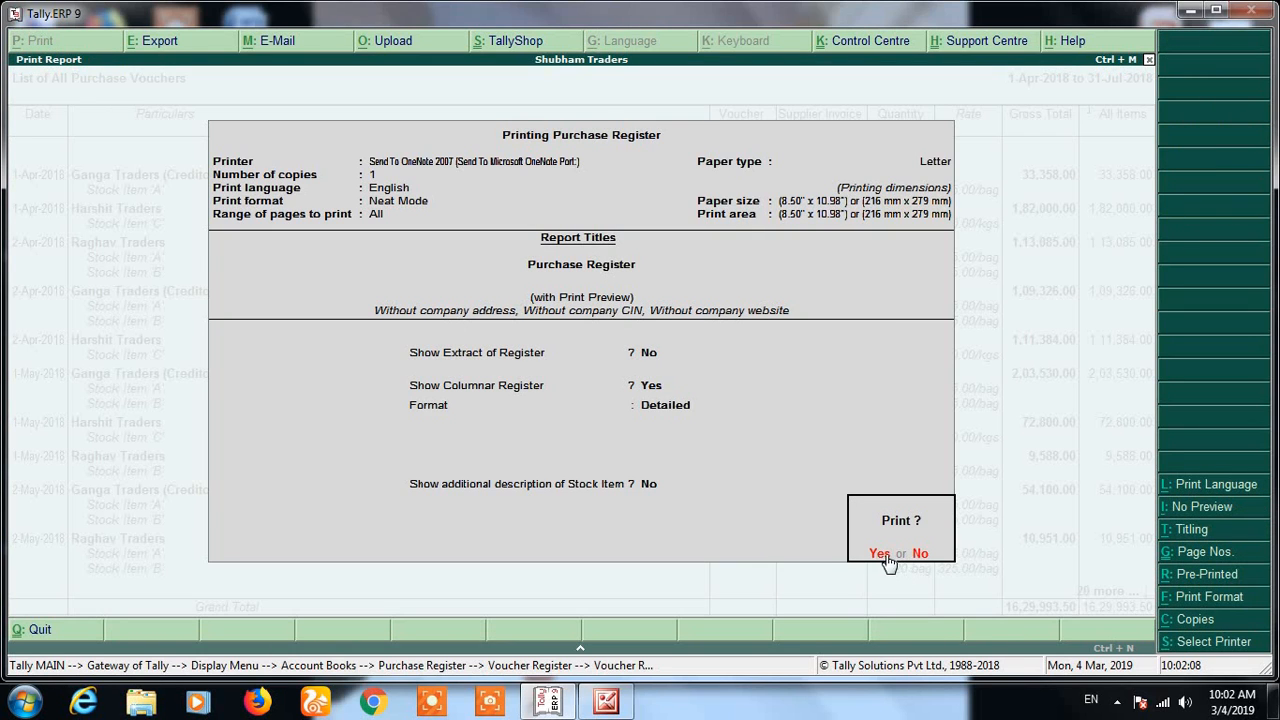
left_click(880, 554)
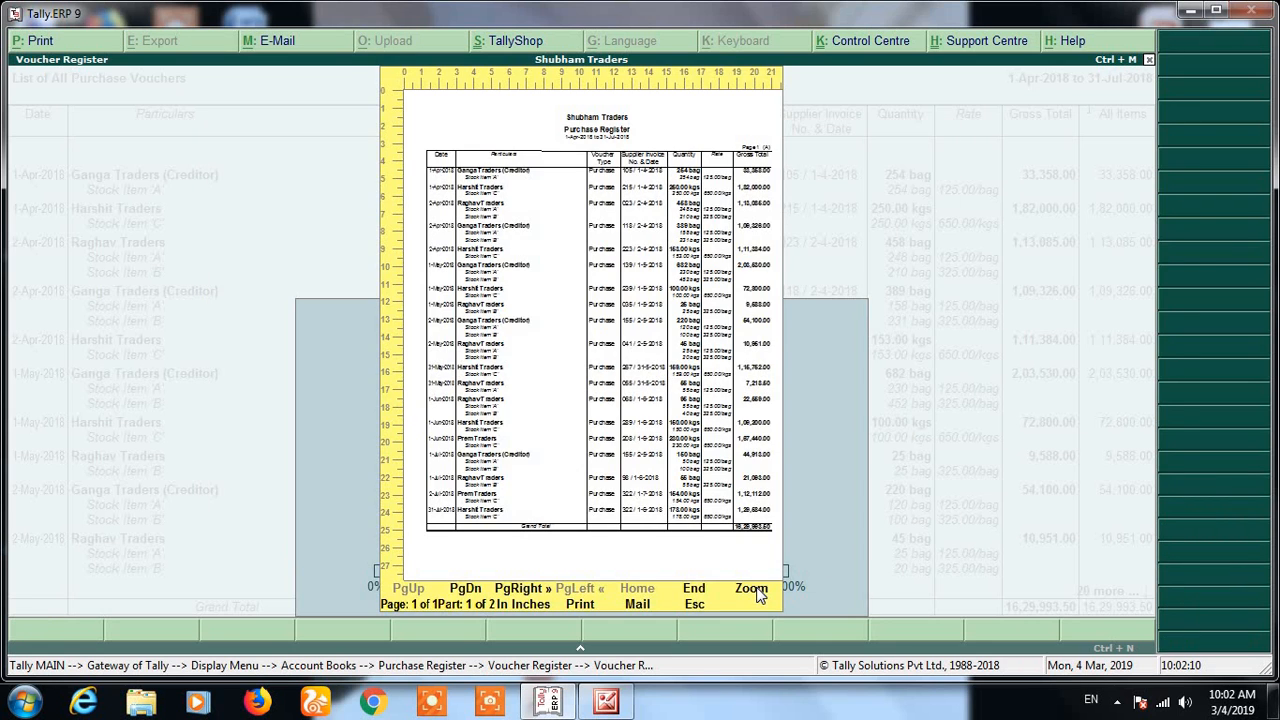
left_click(752, 590)
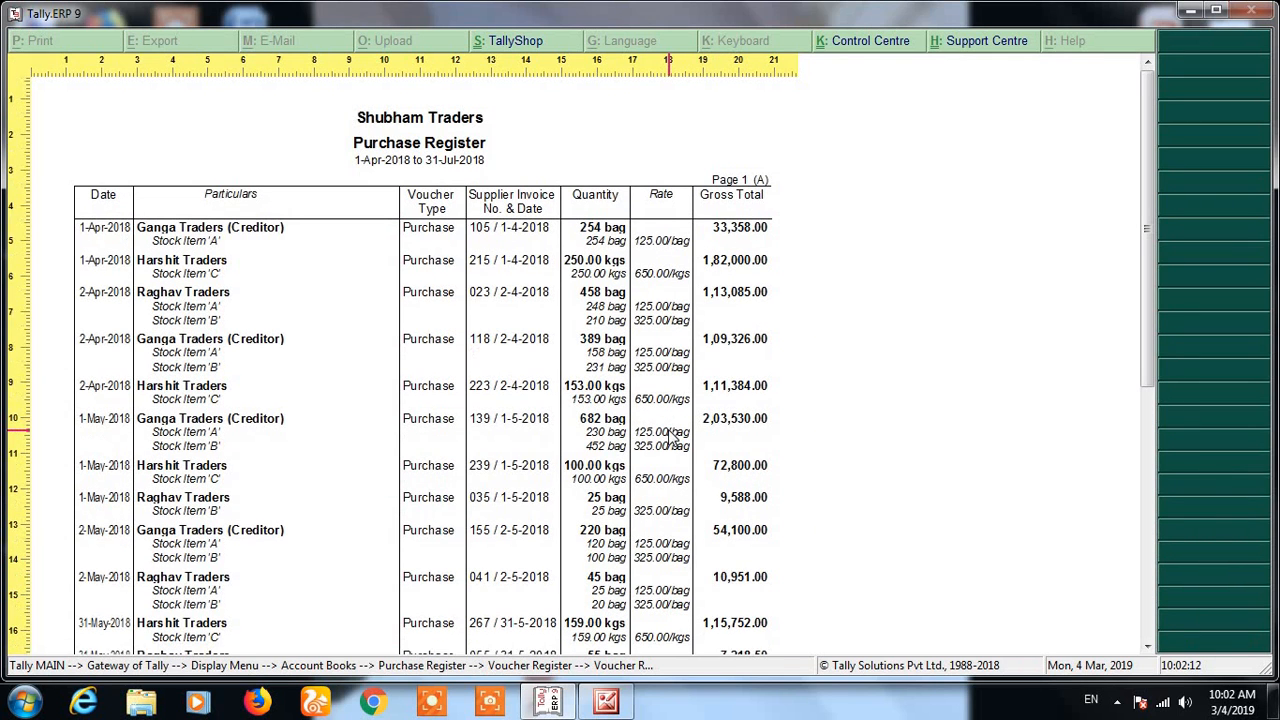
scroll(673, 437, "down", 1)
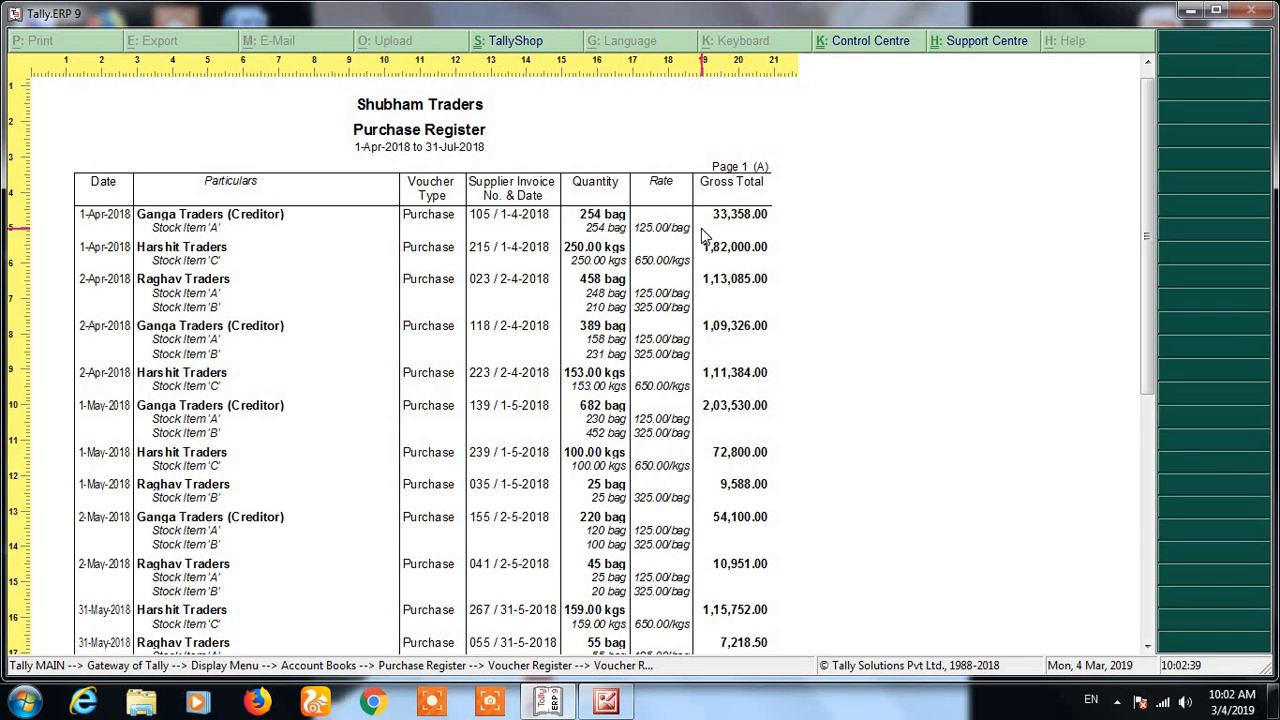
Close the print preview and return the purchase voucher register to the condensed format
key("Escape")
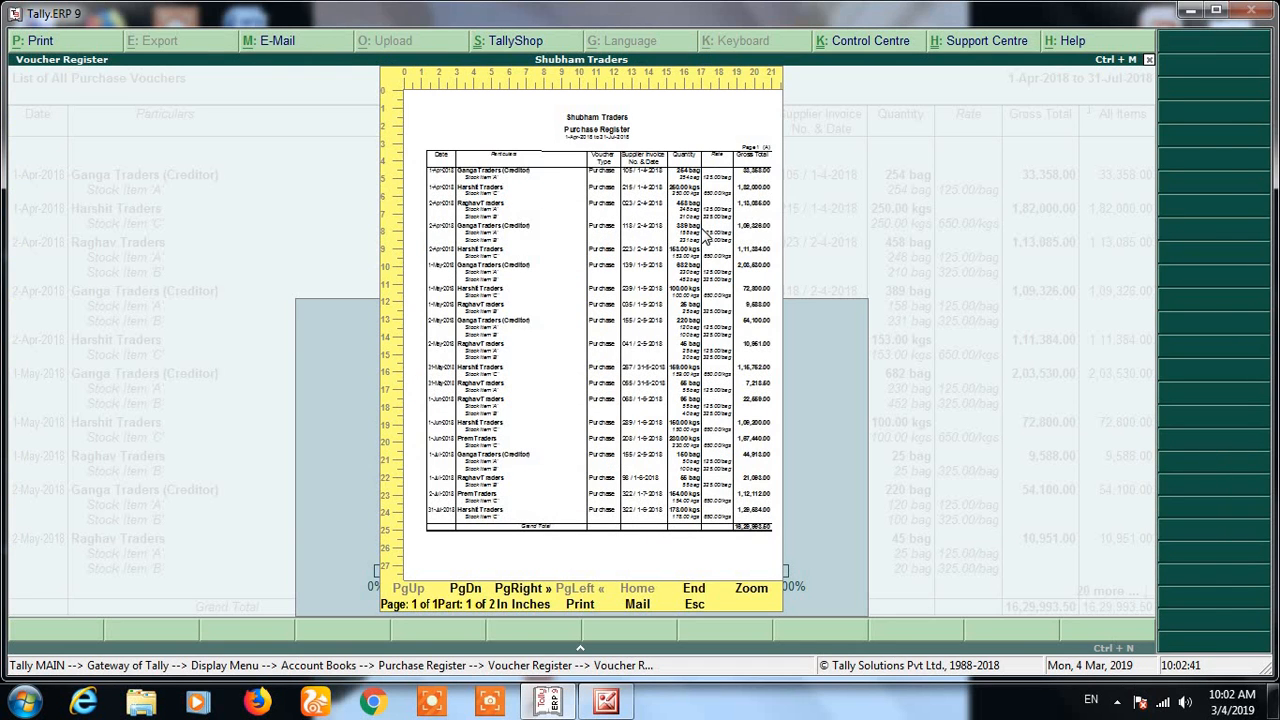
key("Escape")
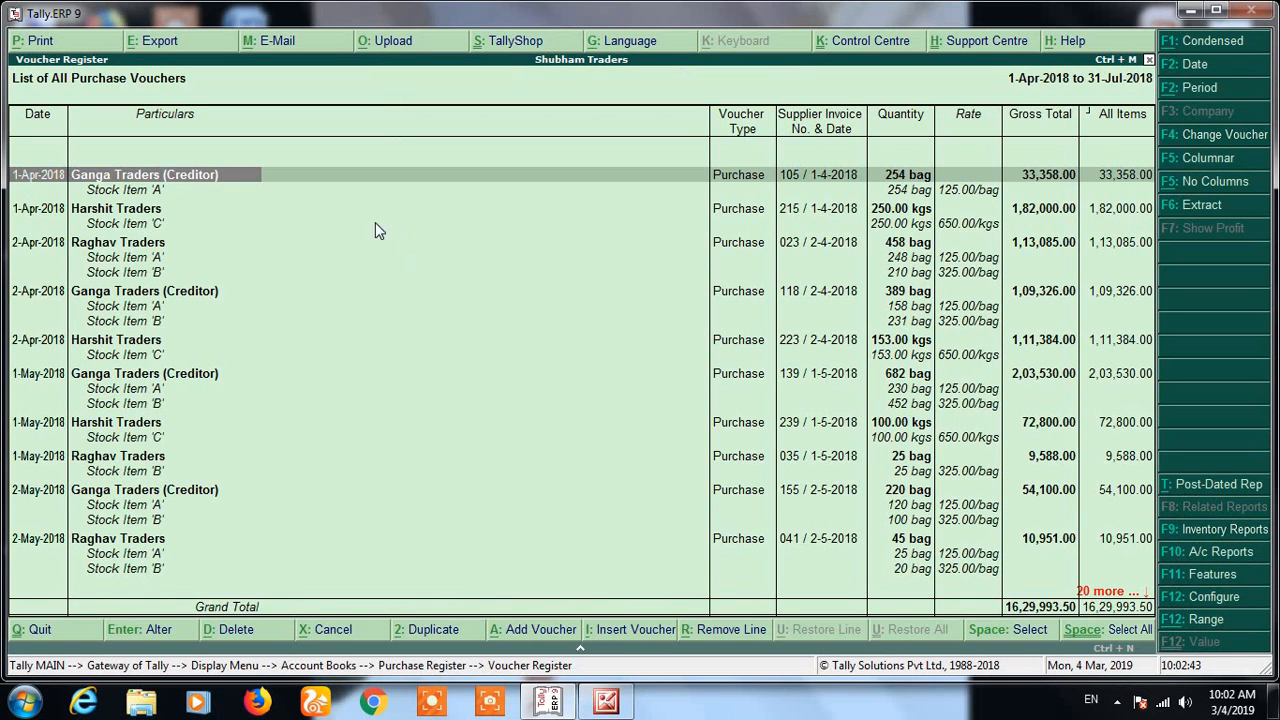
left_click(1205, 44)
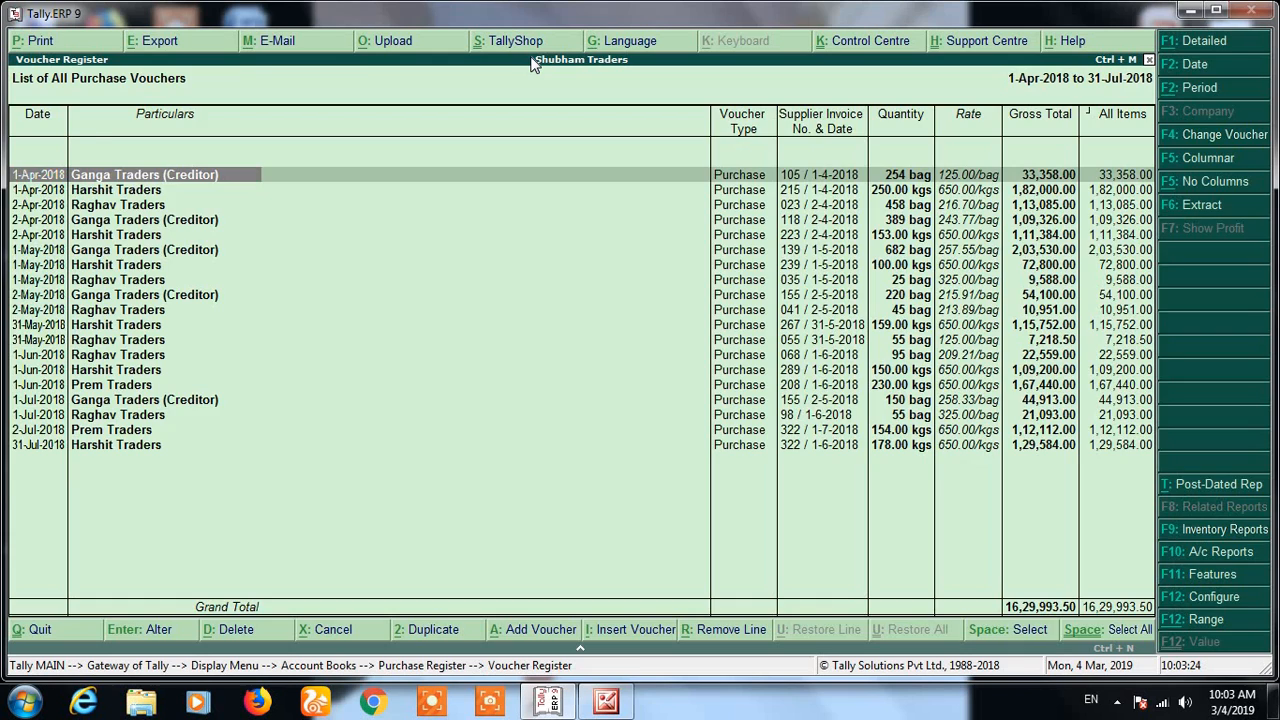
Open the purchase register's columnar settings and set Show party's GSTIN/UIN to Yes
key("alt+F5")
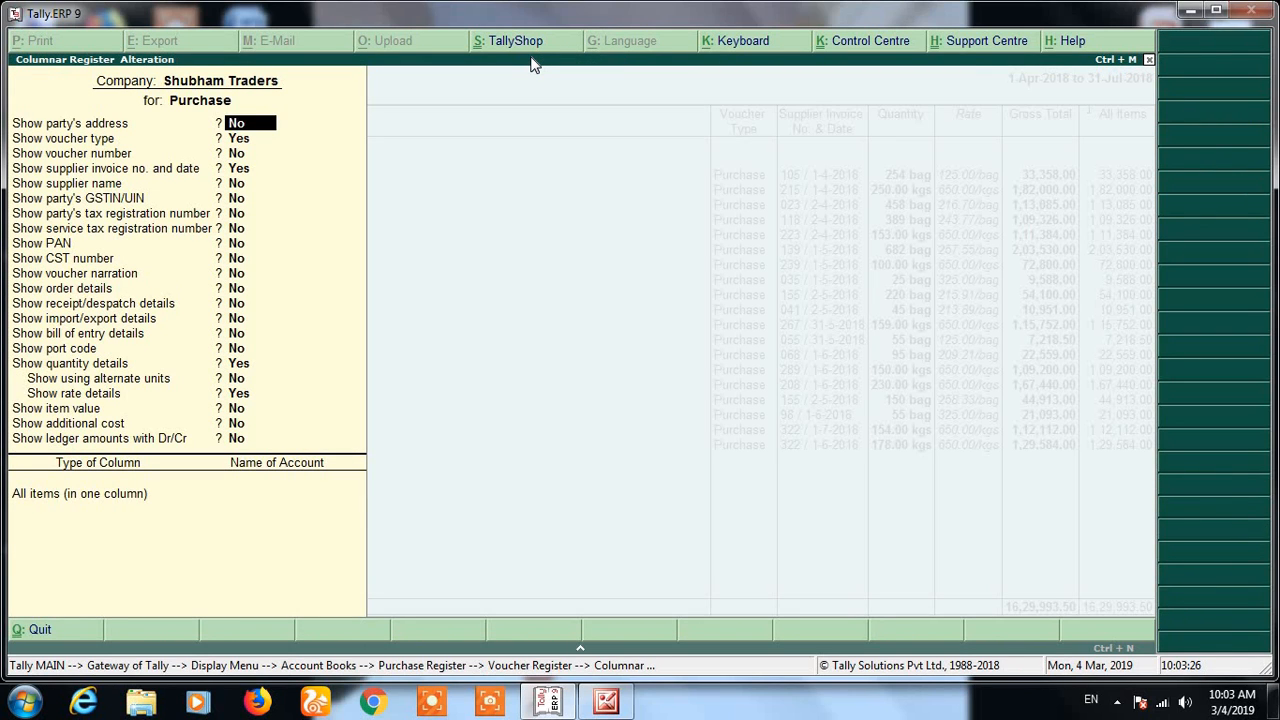
key("Return")
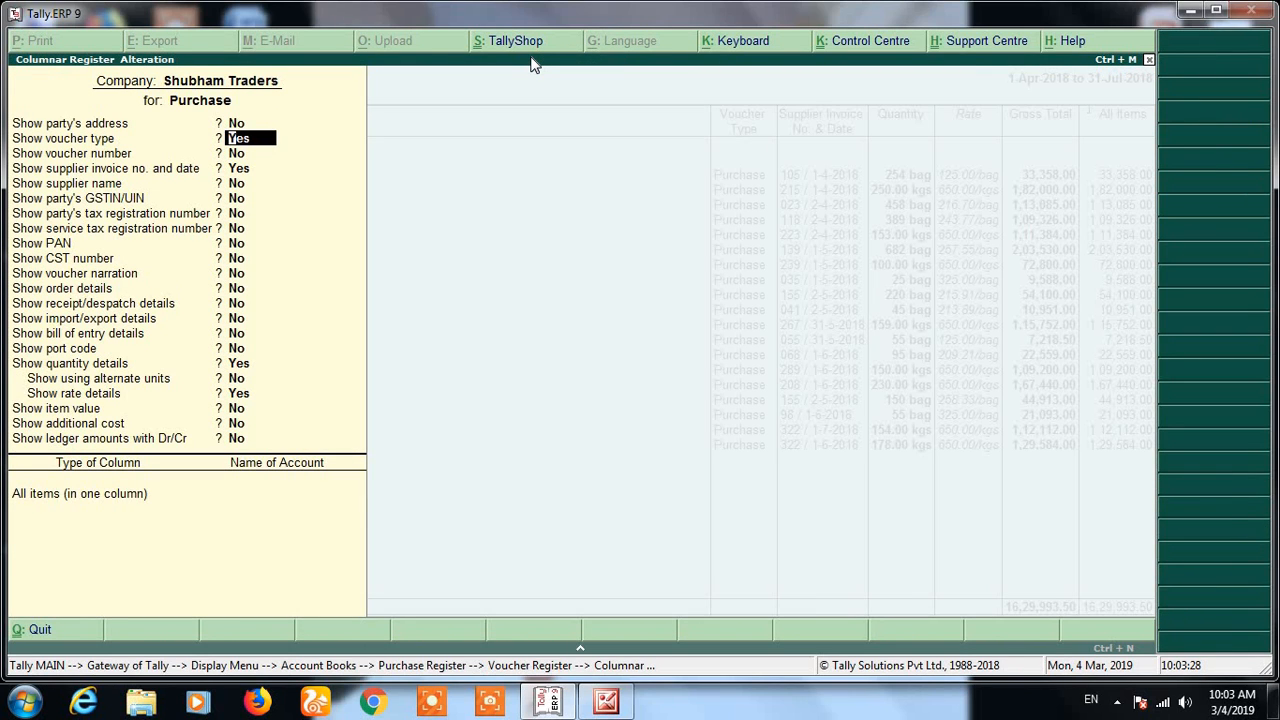
key("Return")
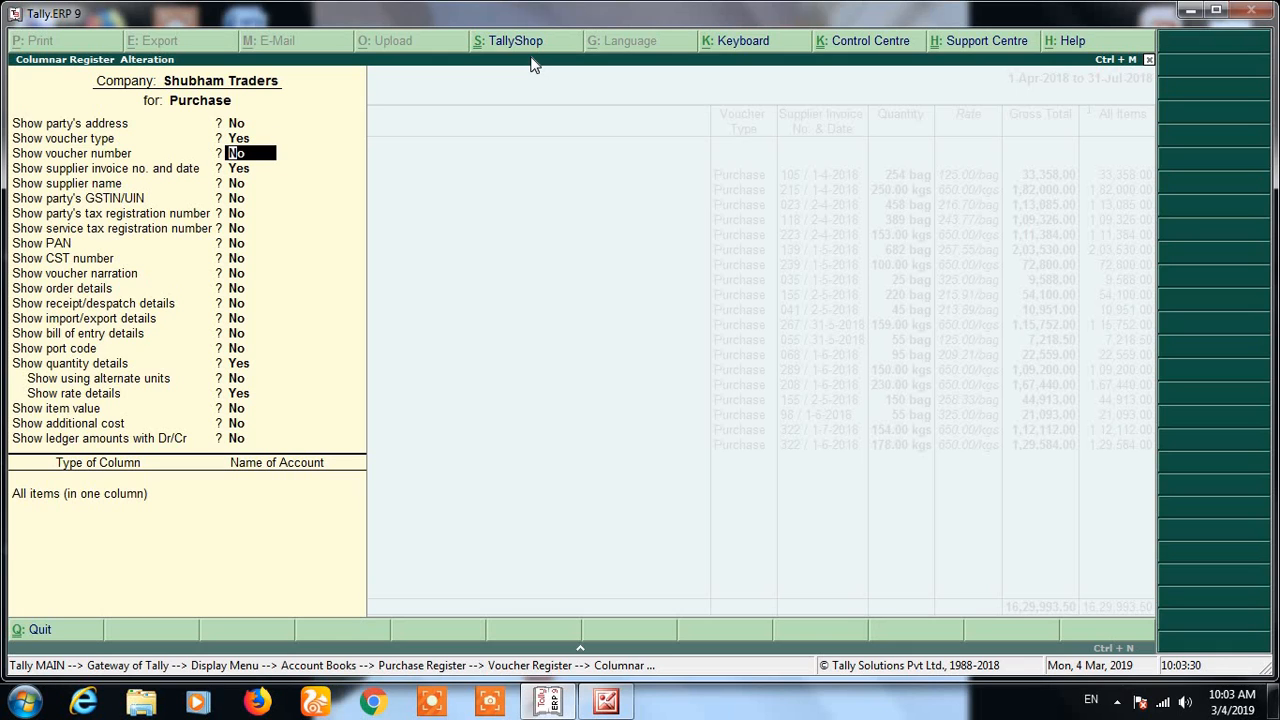
key("Return")
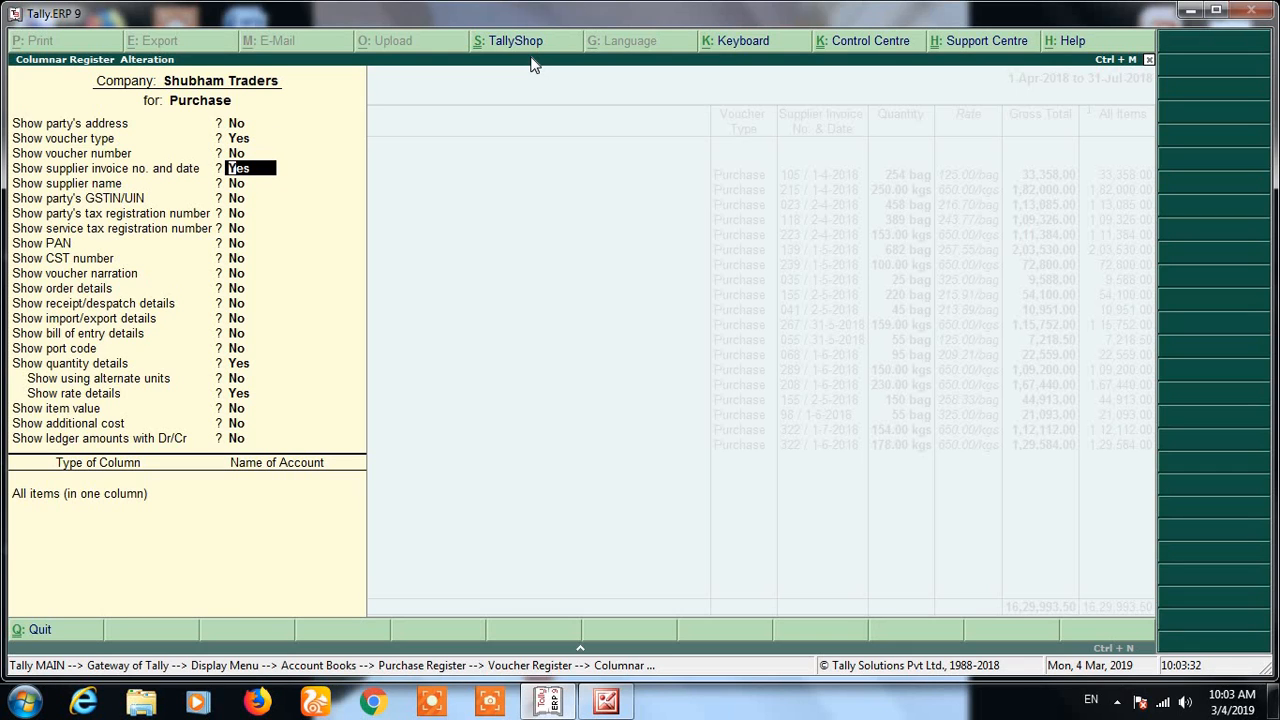
key("Return")
key("Return")
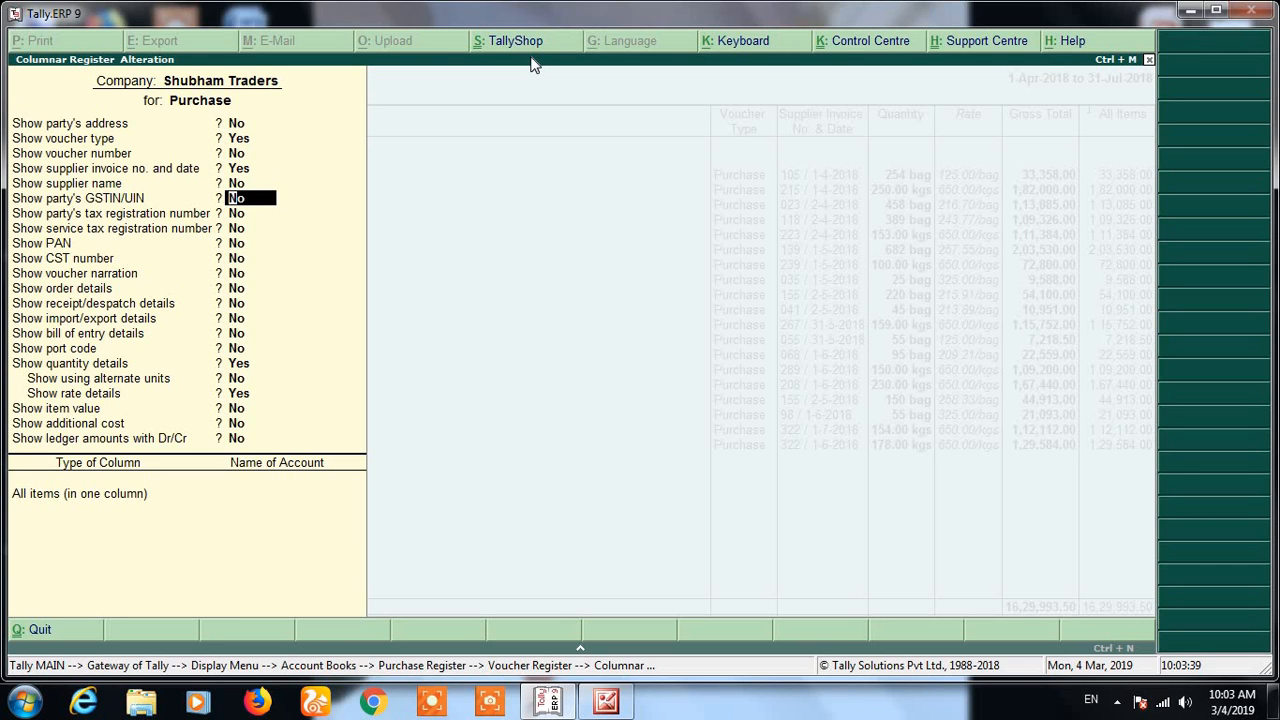
key("y")
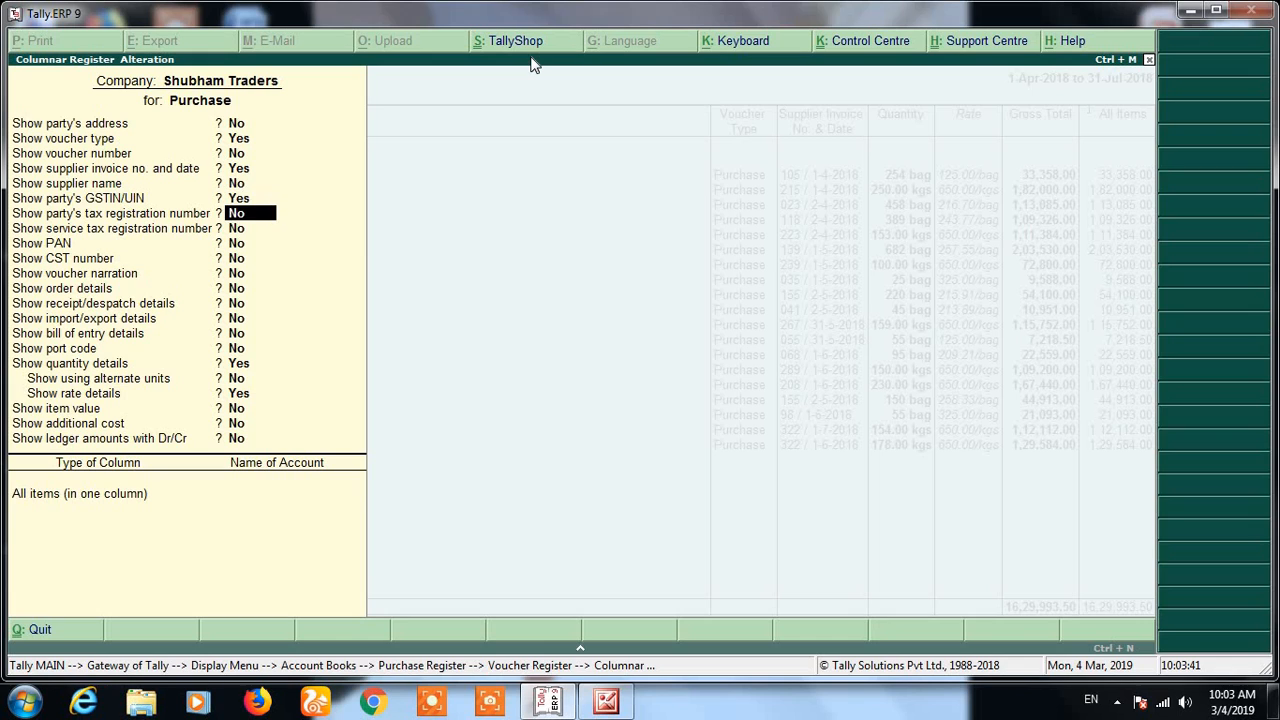
Set Show quantity details to No in the columnar settings, leaving the options before it as they are
key("Return")
key("Return")
key("Return")
key("Return")
key("Return")
key("Return")
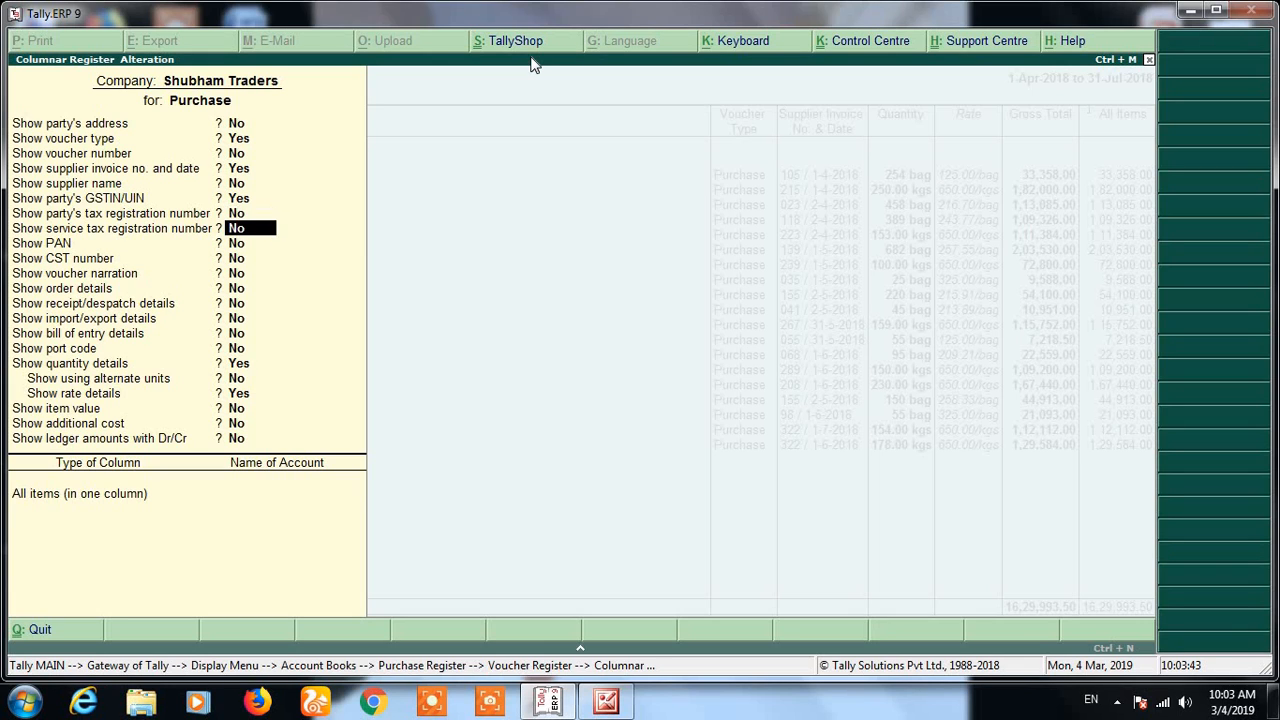
key("Return")
key("Return")
key("Return")
key("Return")
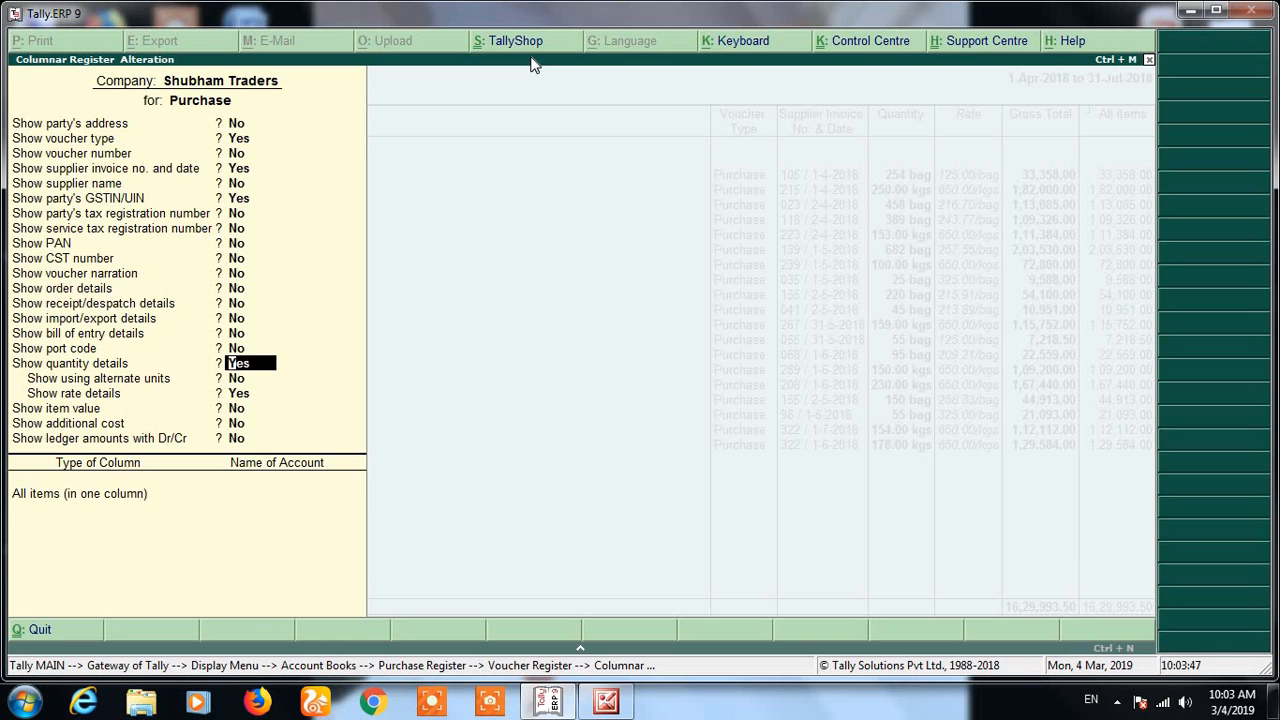
key("n")
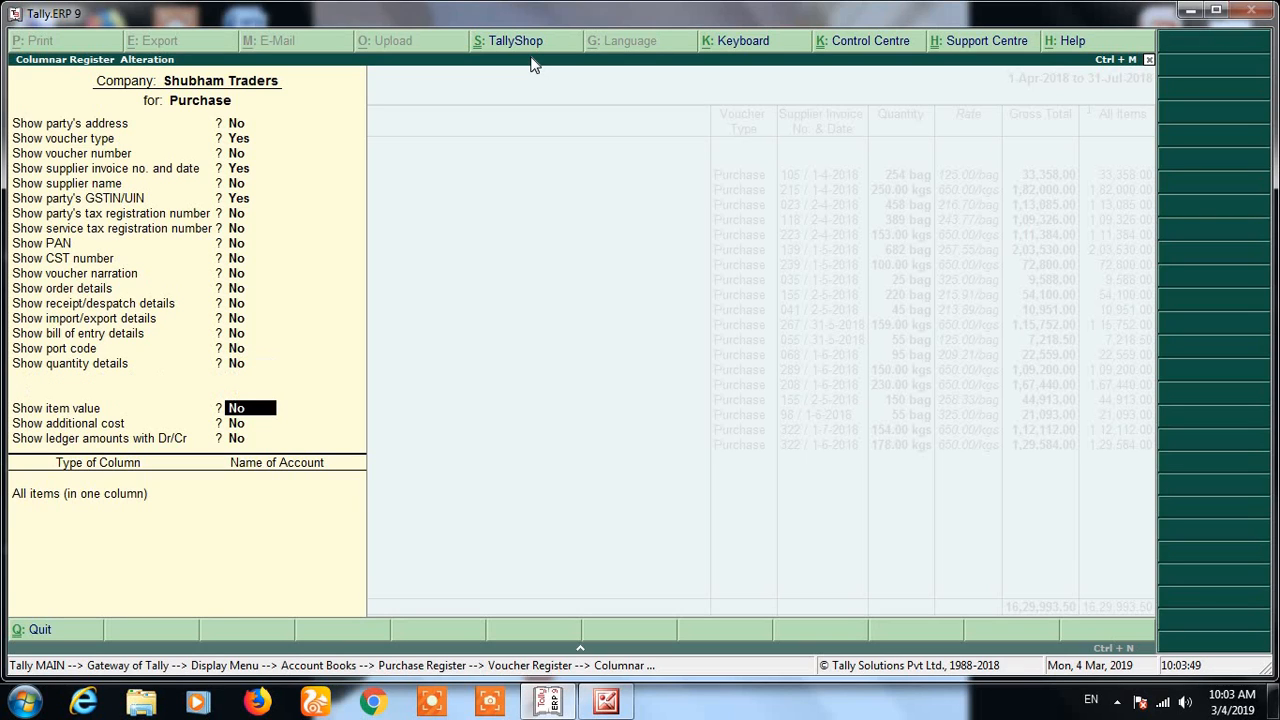
Keep All items (in one column) as the column type and accept the columnar settings
key("Return")
key("Return")
key("Return")
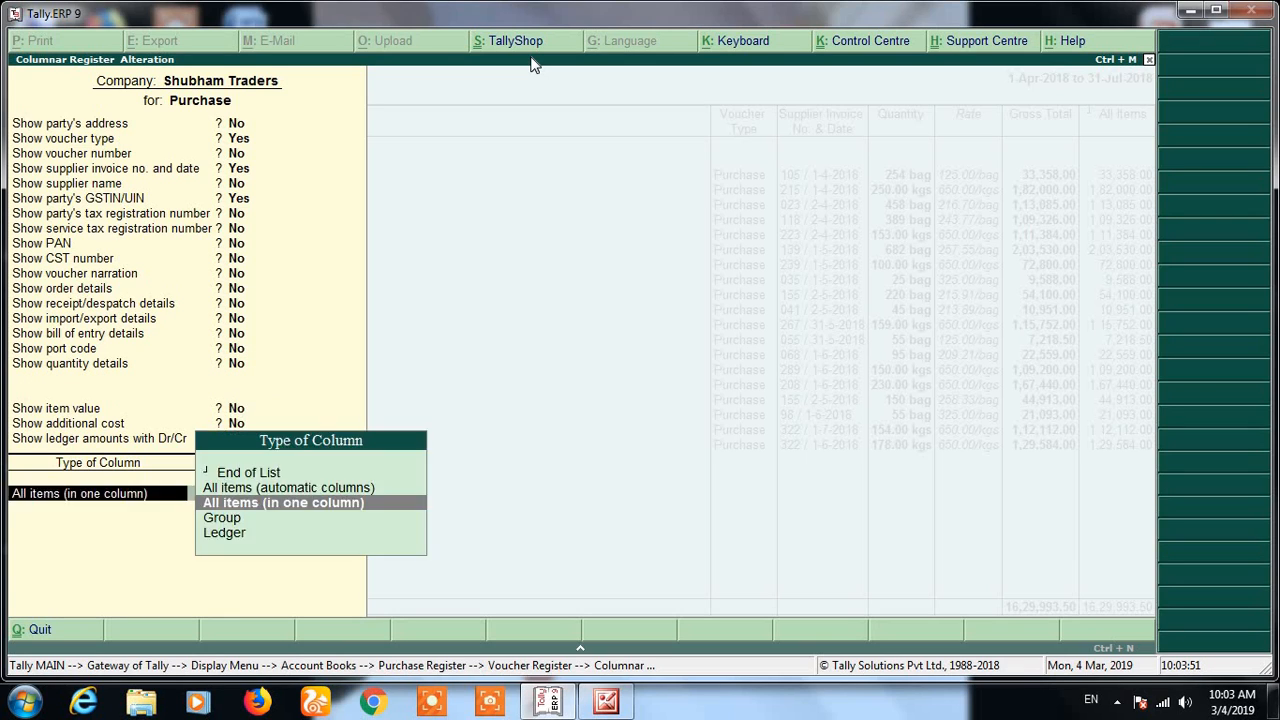
key("Return")
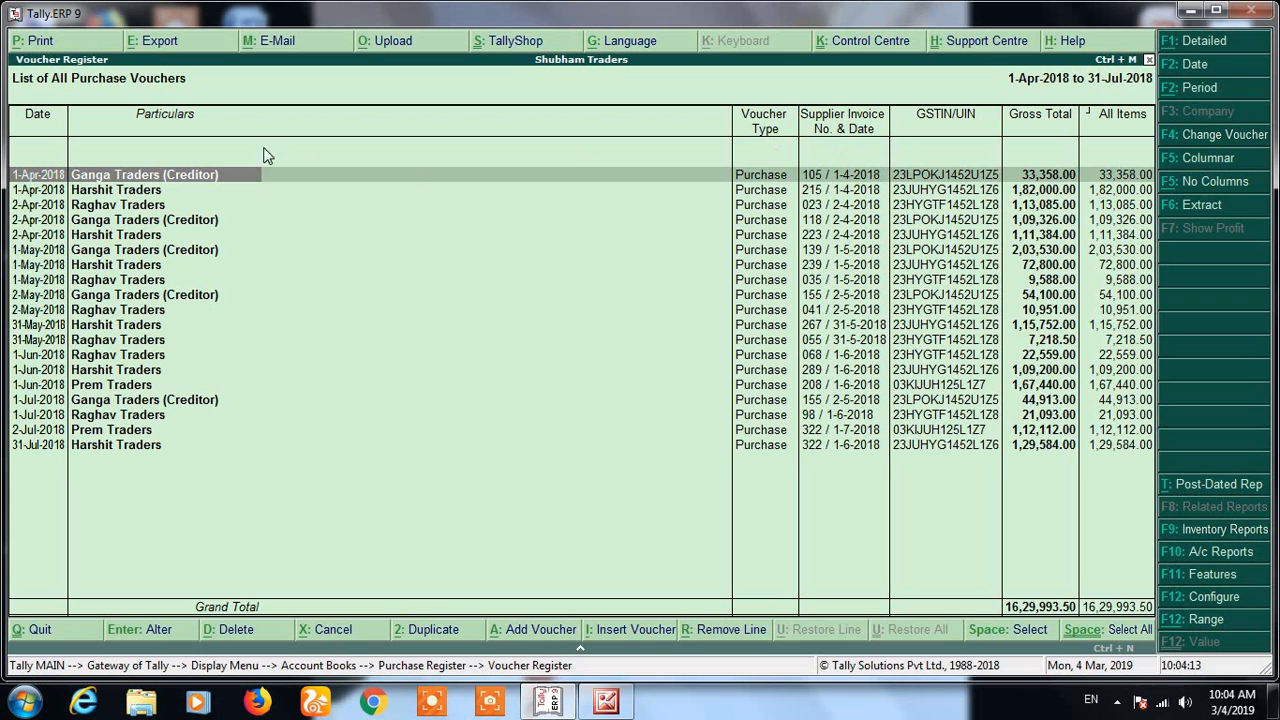
Preview the condensed purchase register at enlarged size and print it to Send To OneNote 2007
left_click(44, 47)
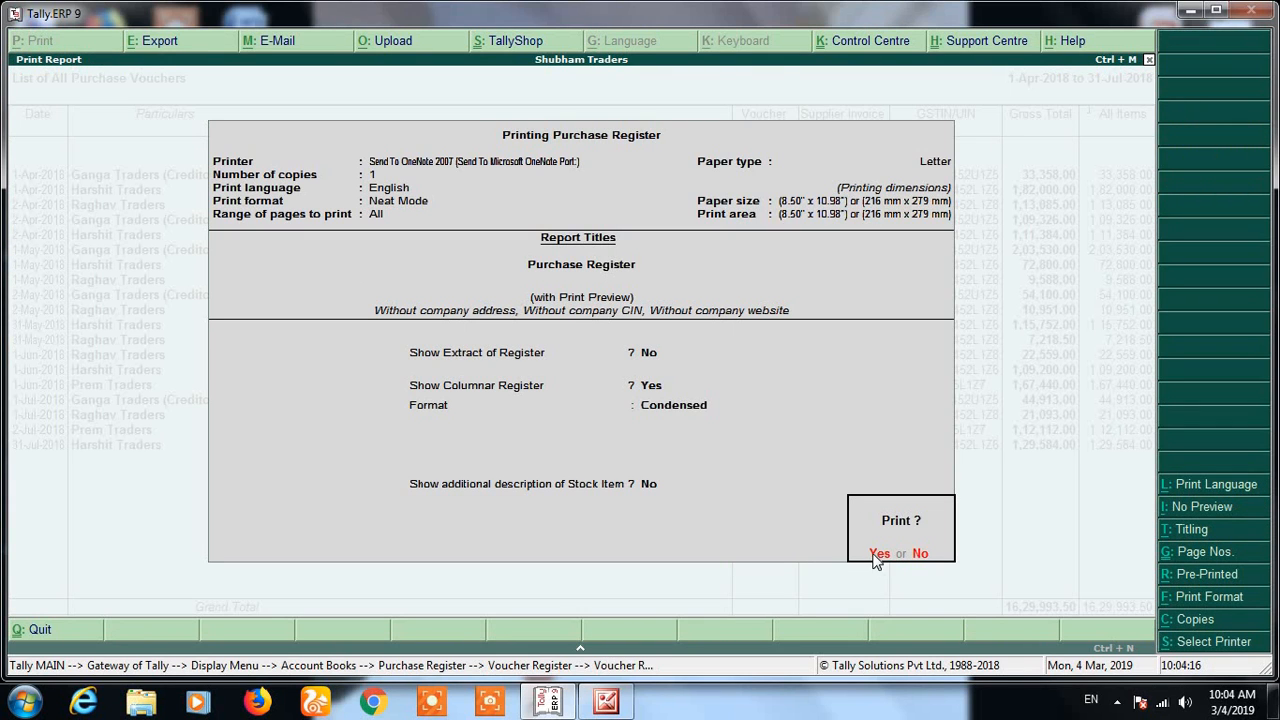
left_click(877, 556)
left_click(749, 593)
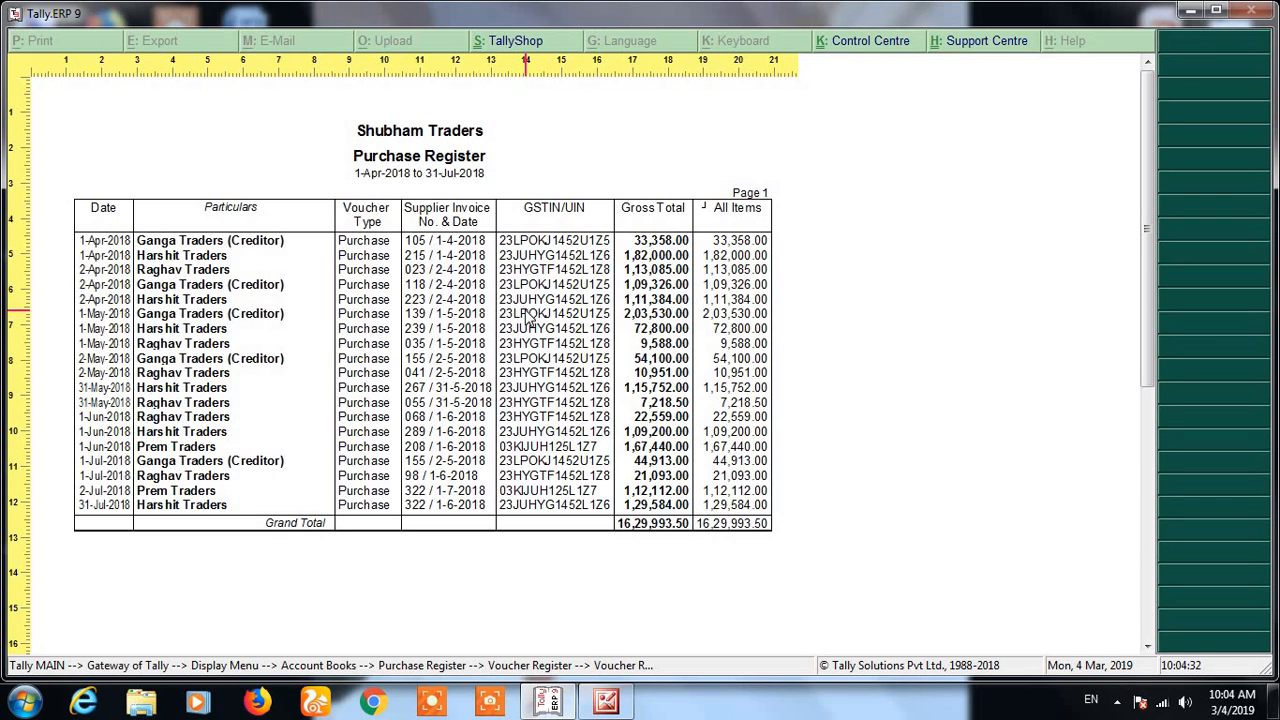
key("Escape")
left_click(589, 608)
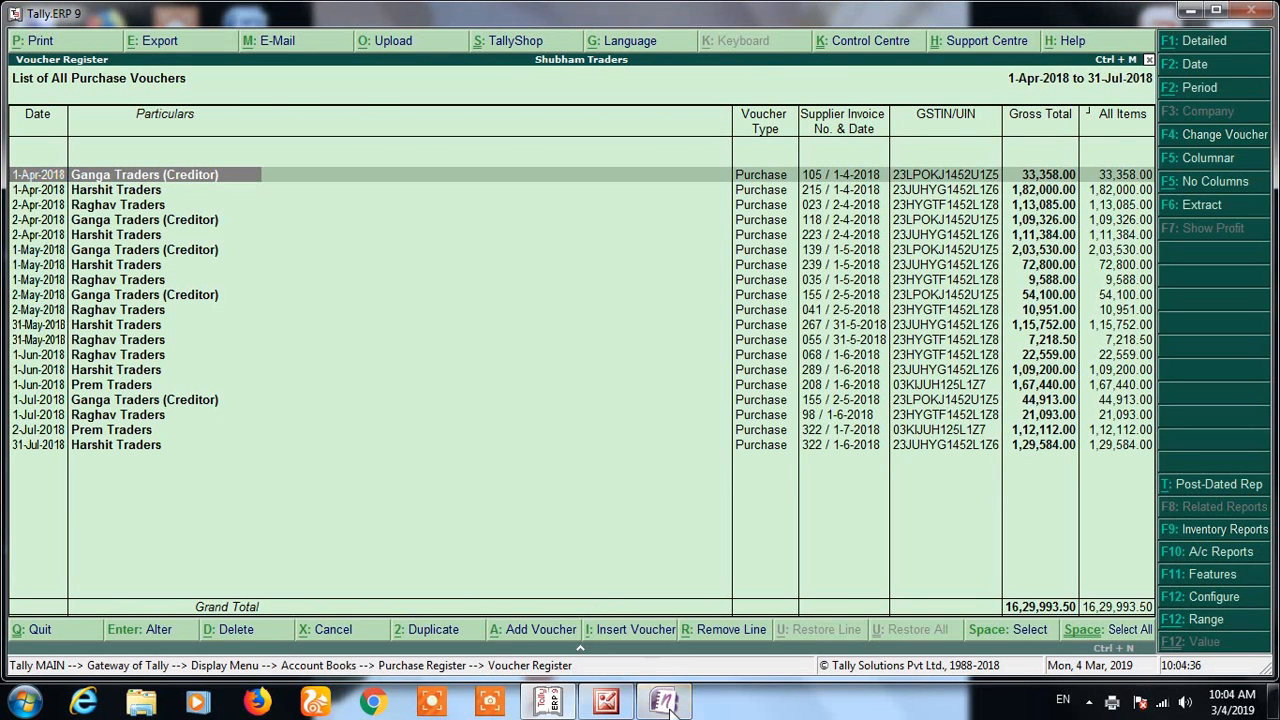
Switch to Microsoft Office OneNote and maximise the window holding the printed purchase register
left_click(664, 703)
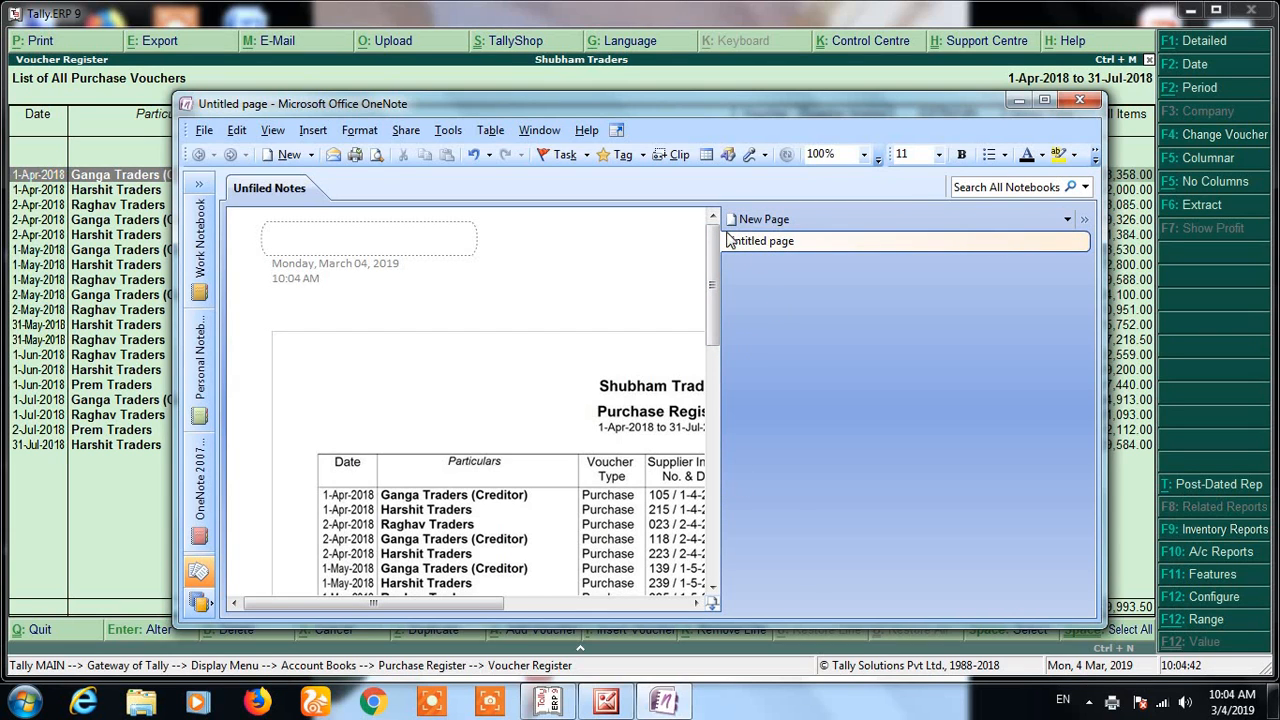
left_click(1067, 219)
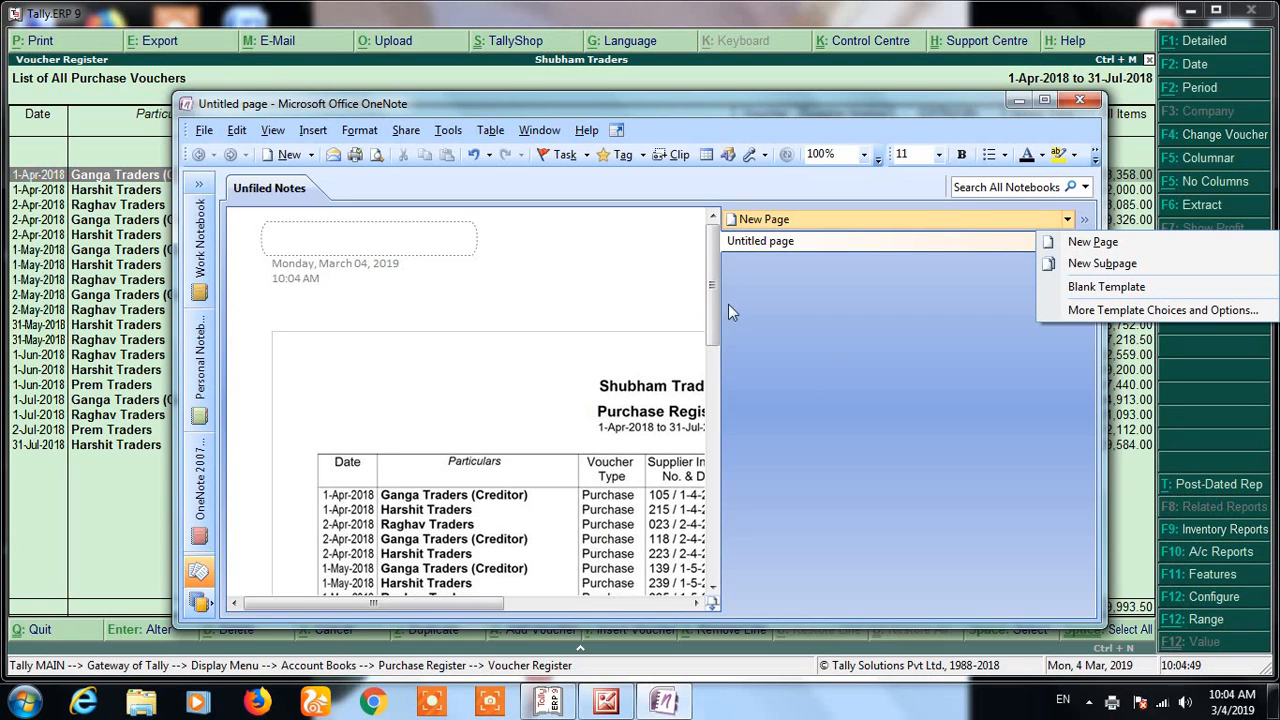
left_click(1044, 100)
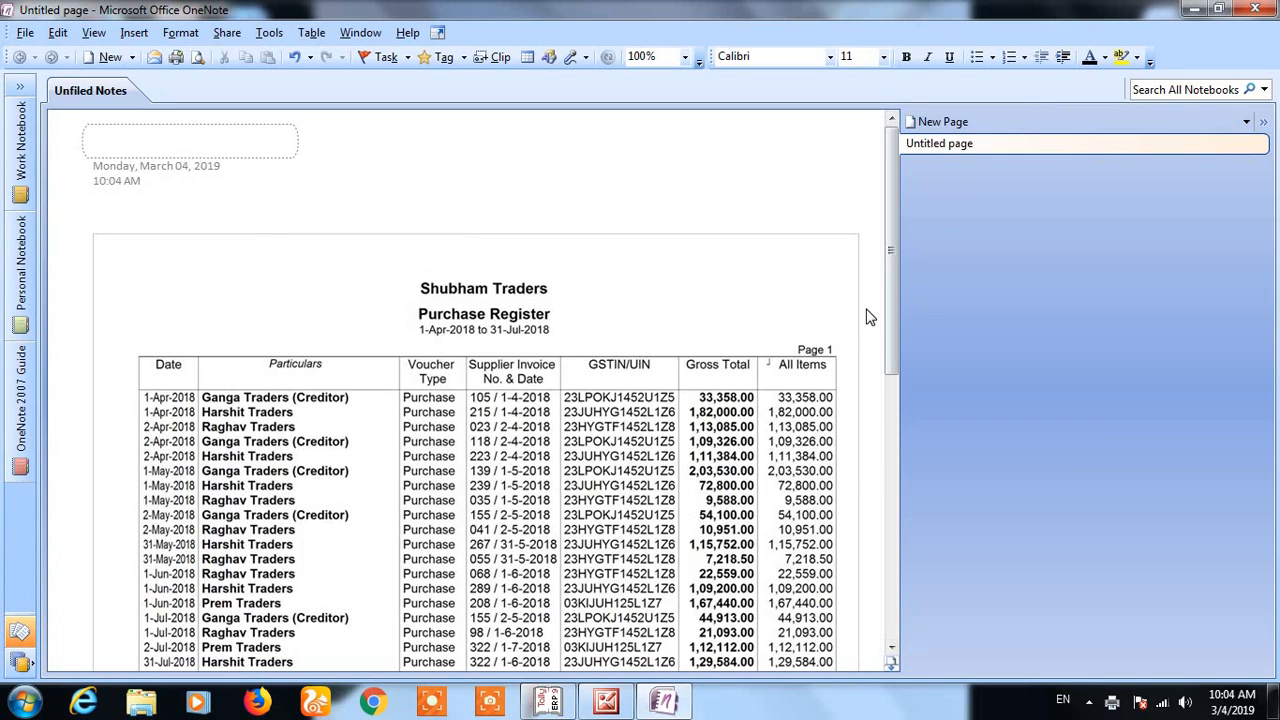
Review the printed purchase register from its heading to the Grand Total row and close OneNote
scroll(866, 316, "down", 5)
scroll(866, 320, "up", 2)
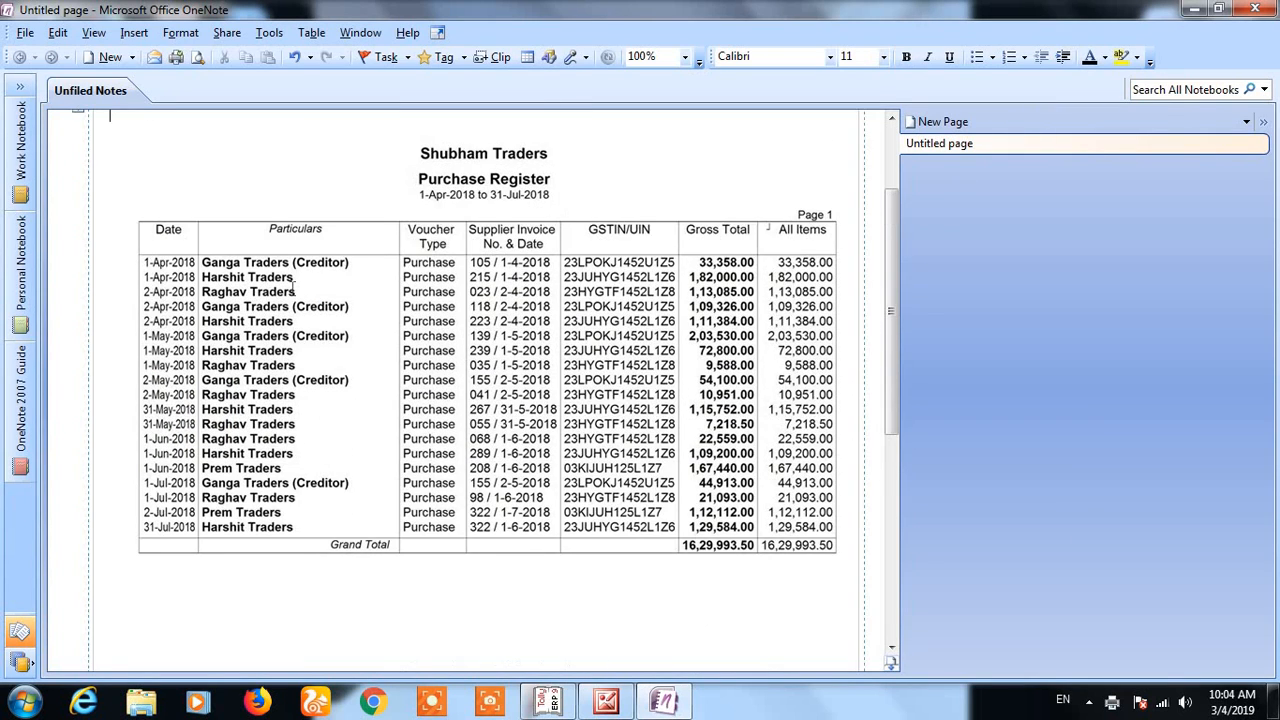
scroll(280, 290, "up", 3)
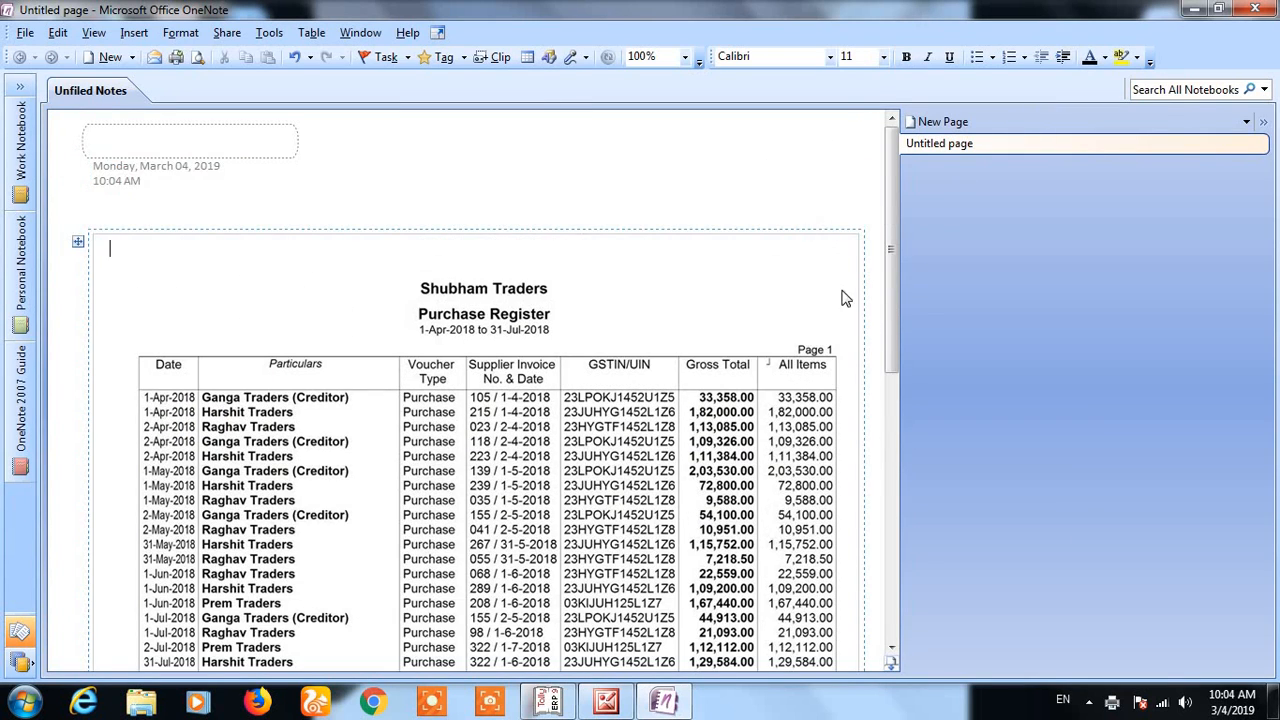
scroll(487, 350, "down", 3)
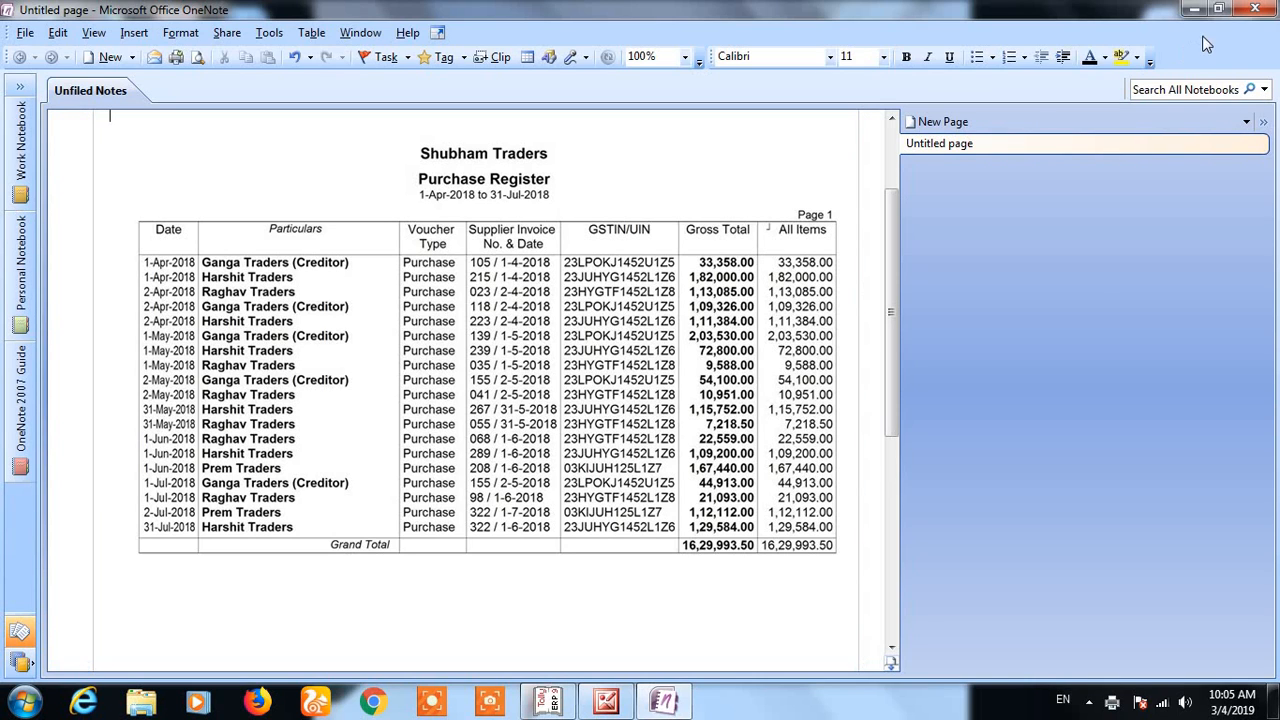
left_click(1255, 10)
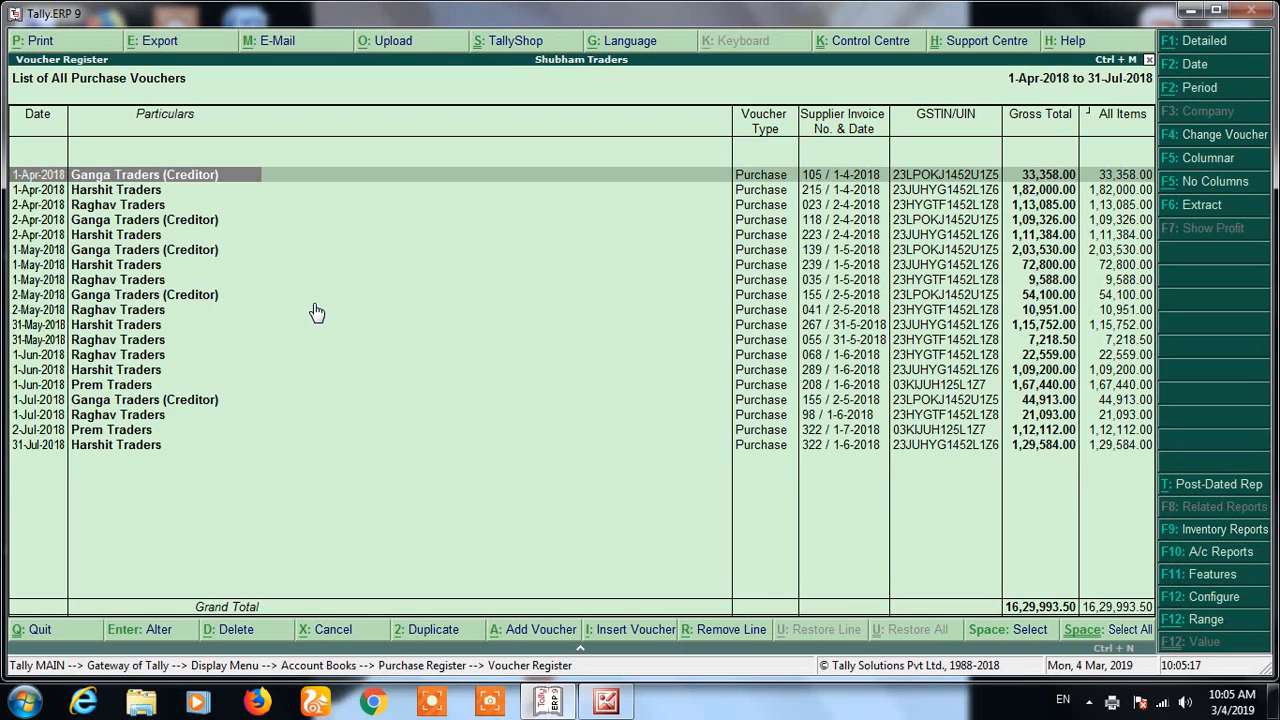
Reopen the columnar settings, change the column type to End of List and accept them
key("F5")
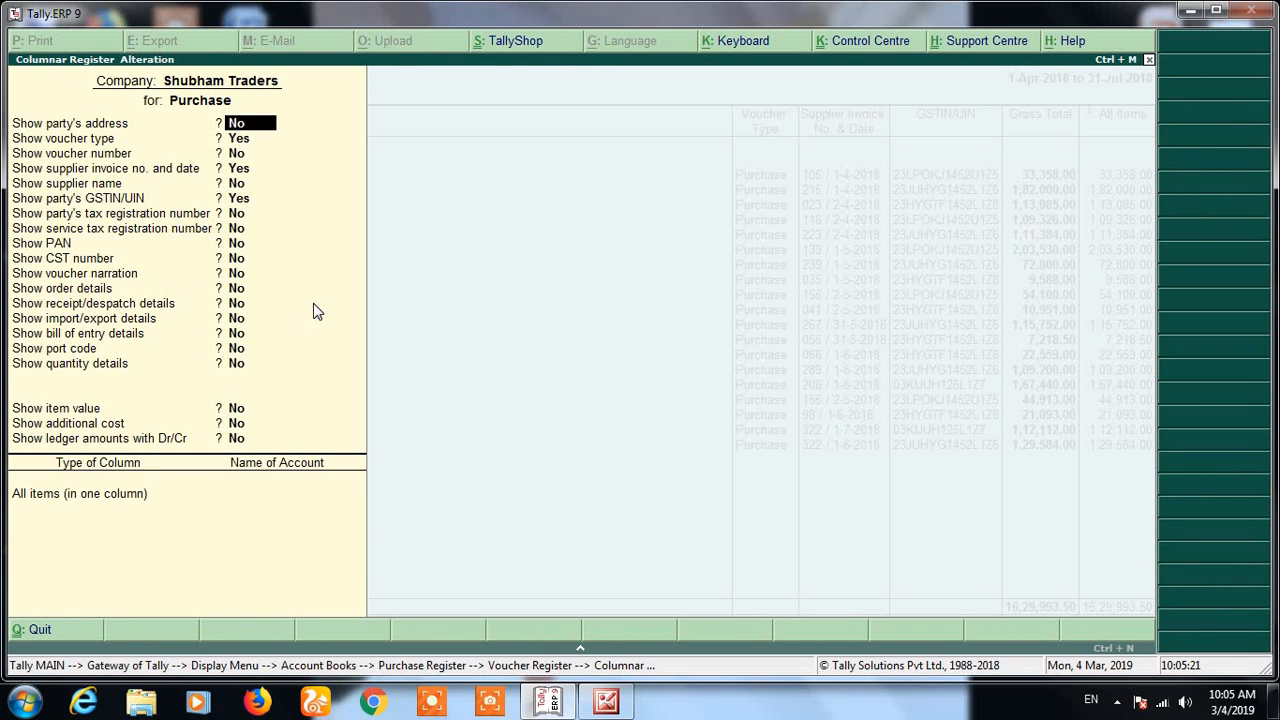
key("Return")
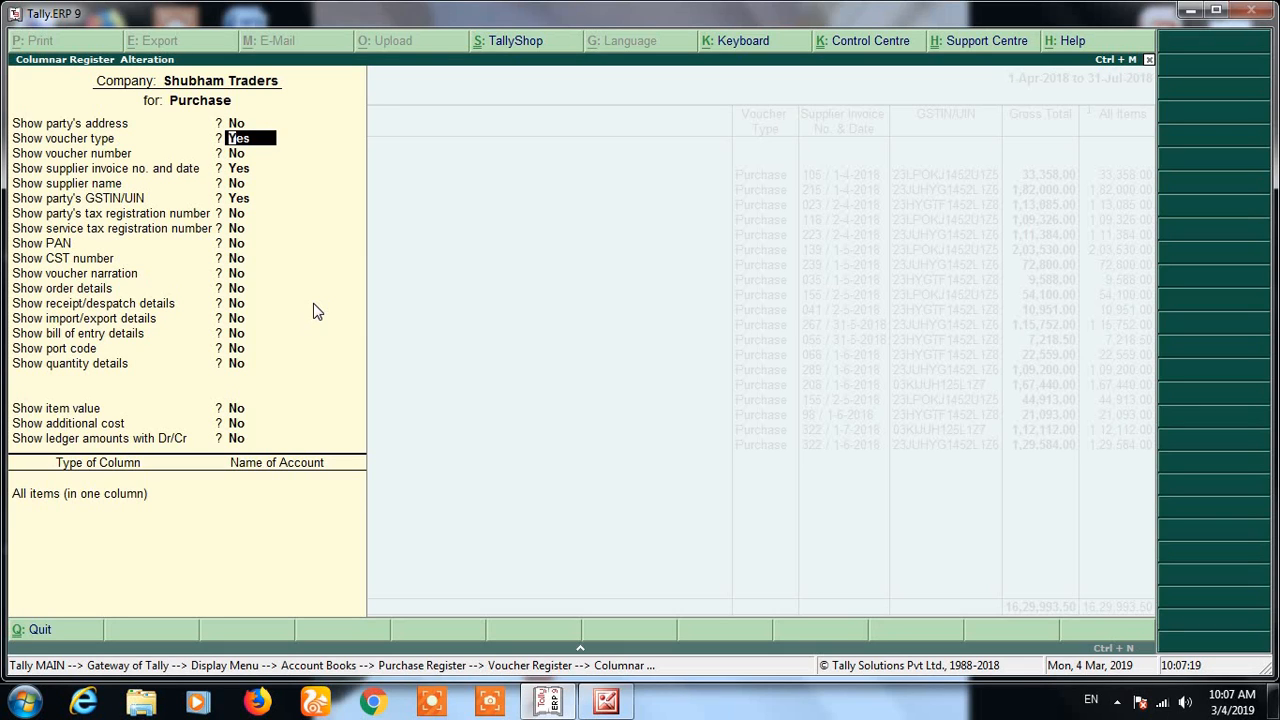
key("Up")
key("Down")
key("Down")
key("Down")
key("Down")
key("Down")
key("Down")
key("Down")
key("Down")
key("Down")
key("Down")
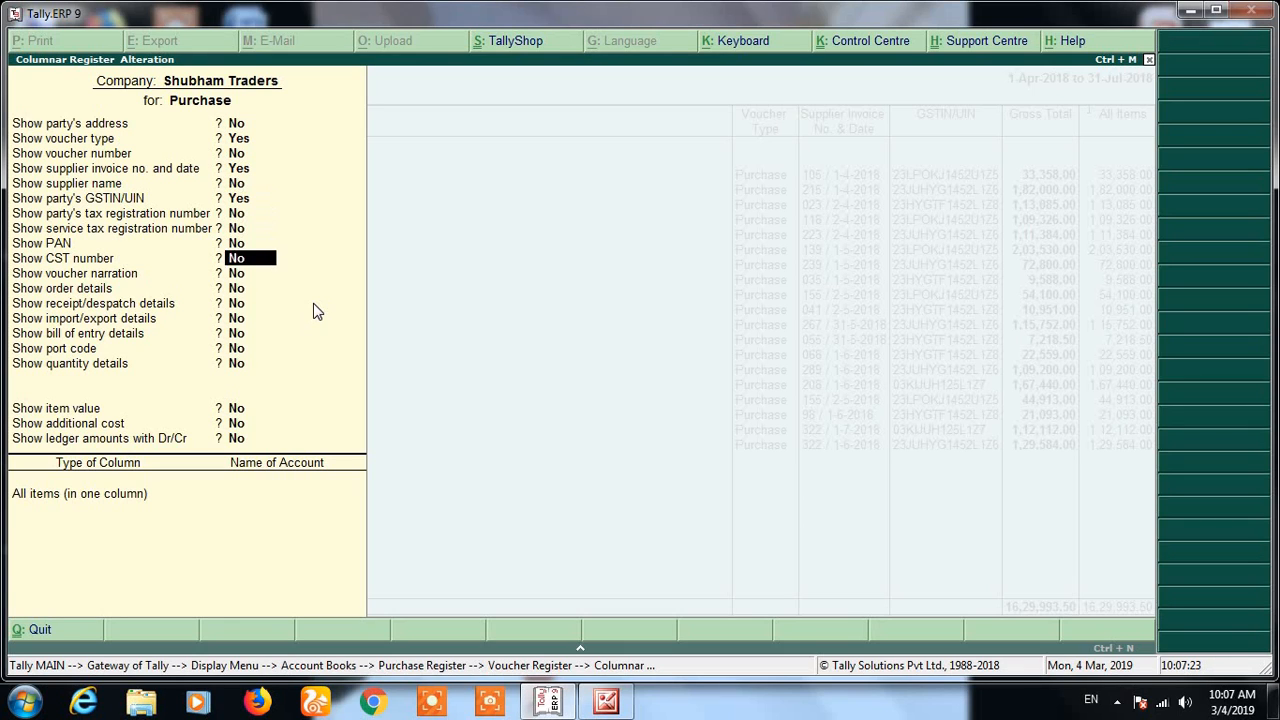
key("Down")
key("Down")
key("Down")
key("Down")
key("Down")
key("Down")
key("Down")
key("Down")
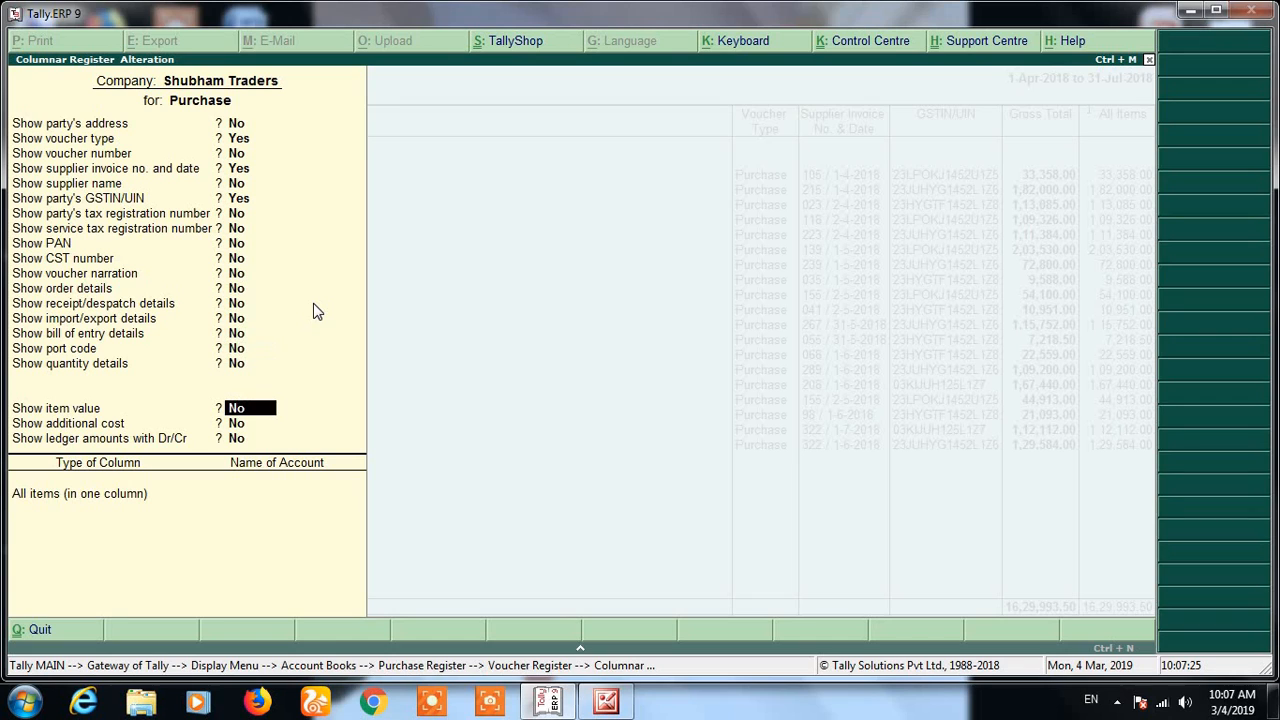
key("Down")
key("Down")
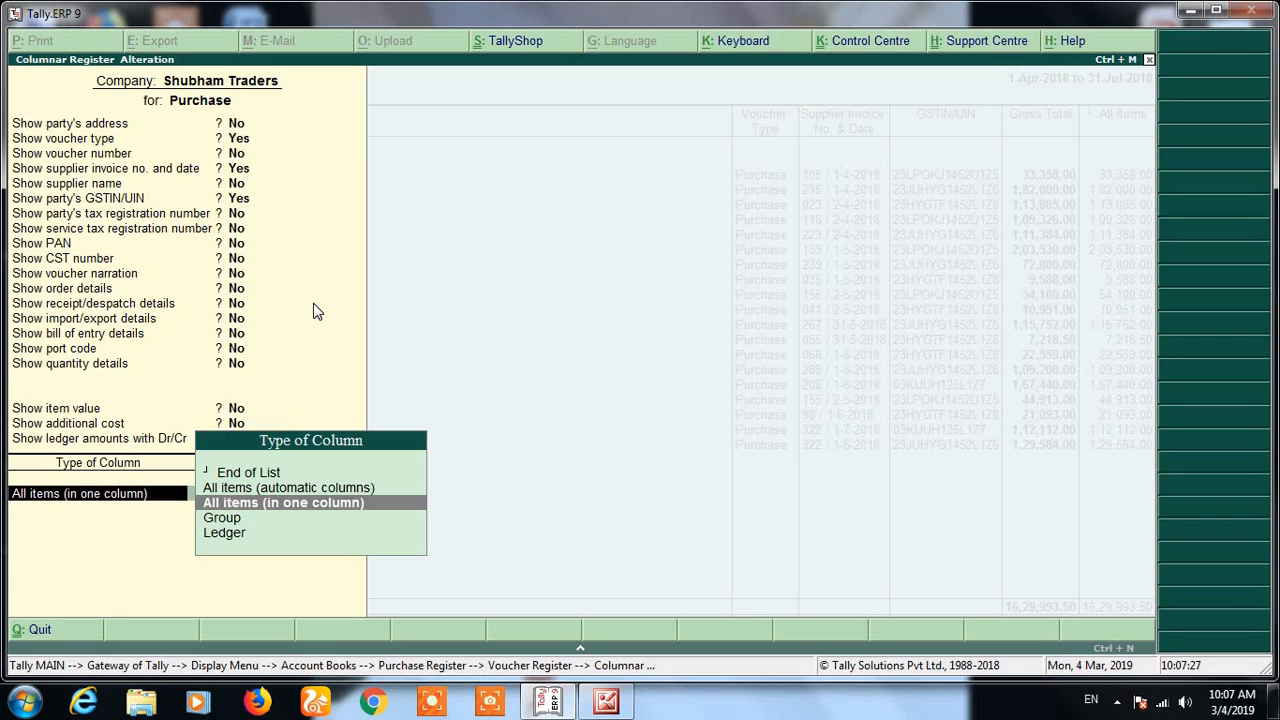
key("Up")
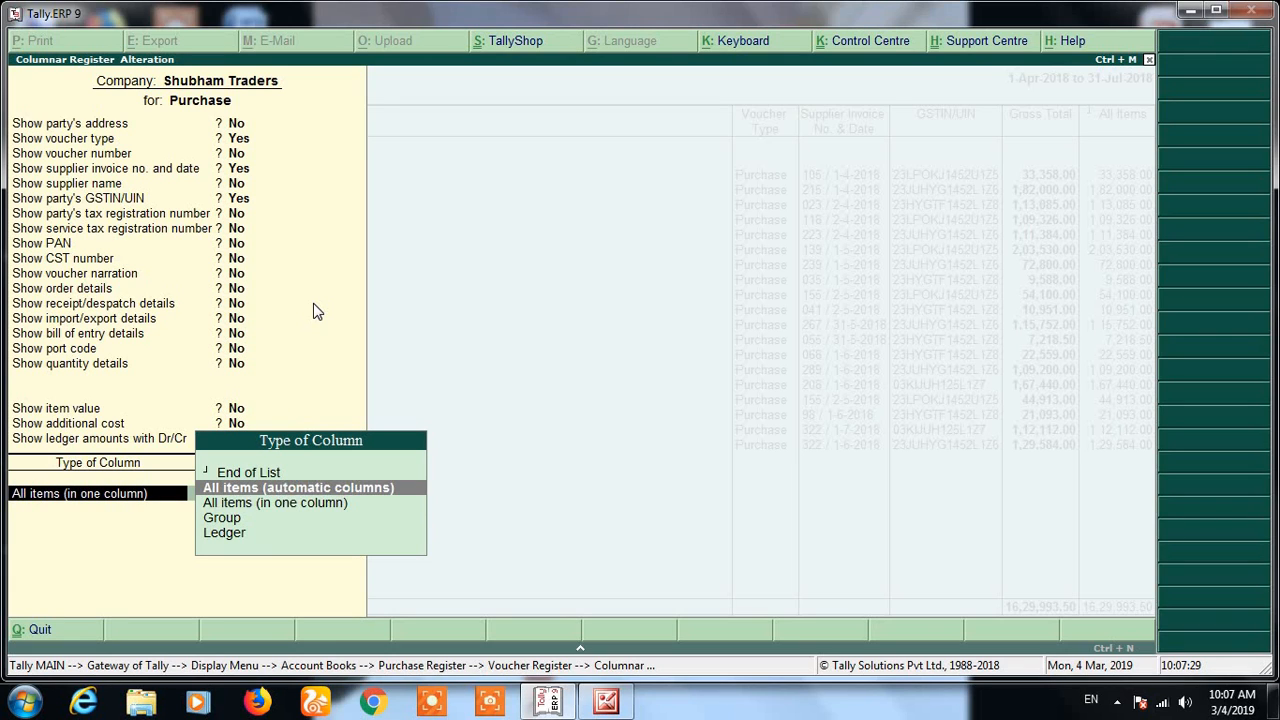
key("Up")
key("Down")
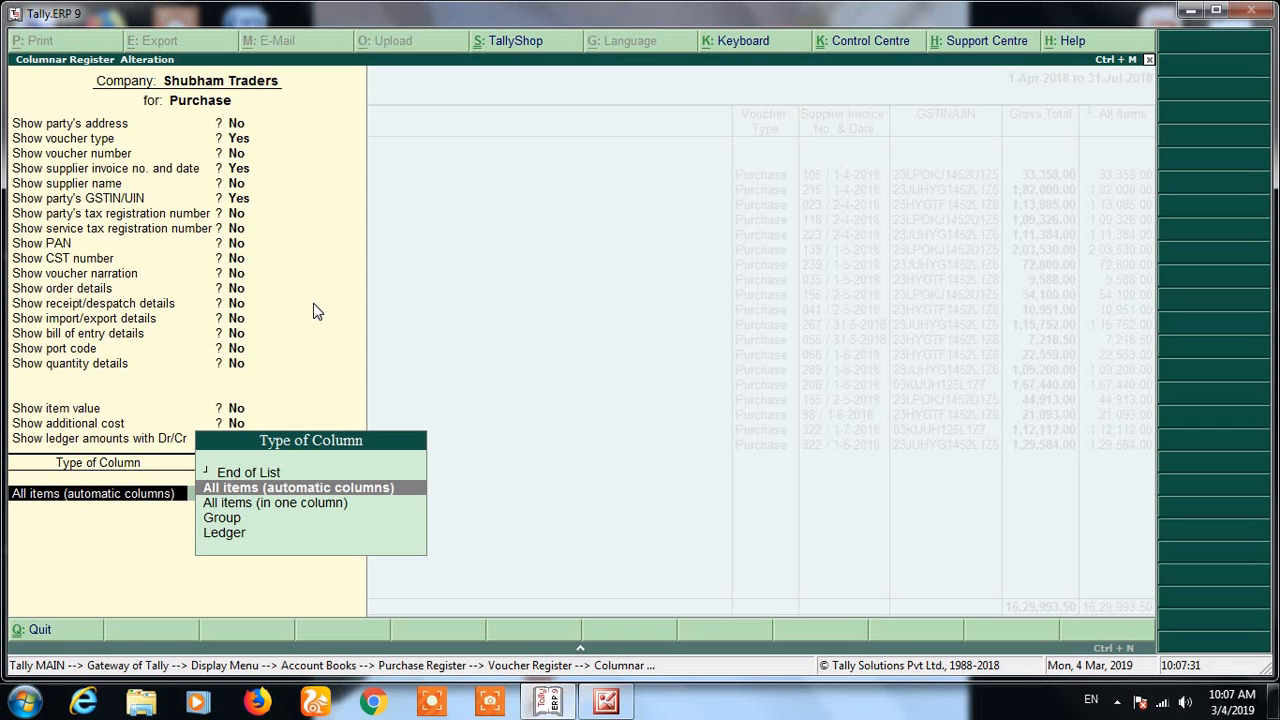
key("Up")
key("Return")
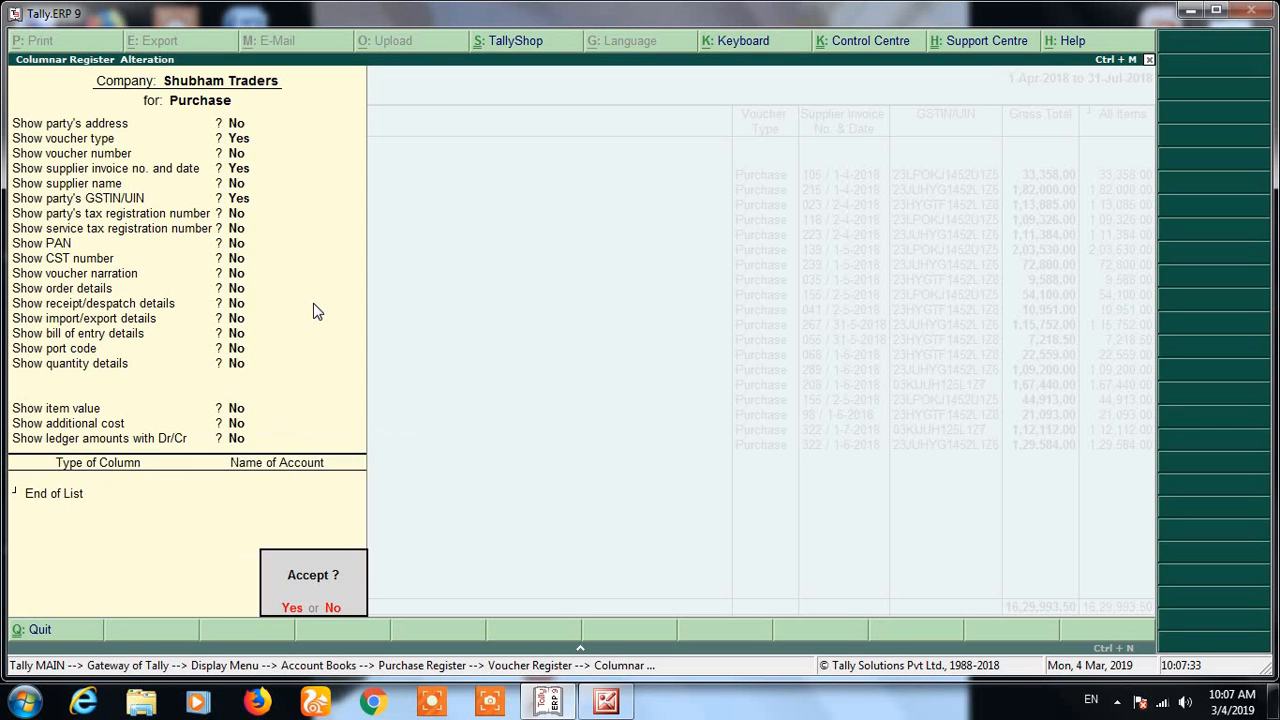
key("Return")
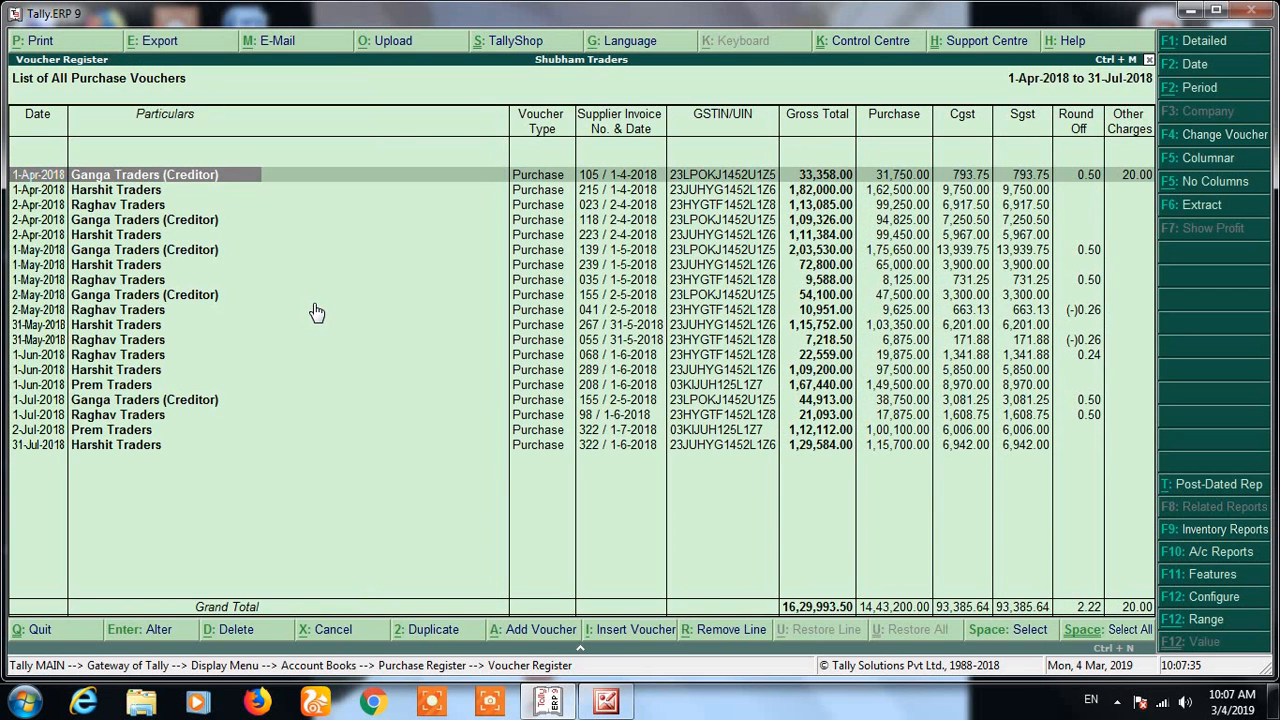
Go through the columnar settings again, check the Type of Column options and return to the purchase register
key("F5")
key("Return")
key("Return")
key("Return")
key("Return")
key("Return")
key("Return")
key("Return")
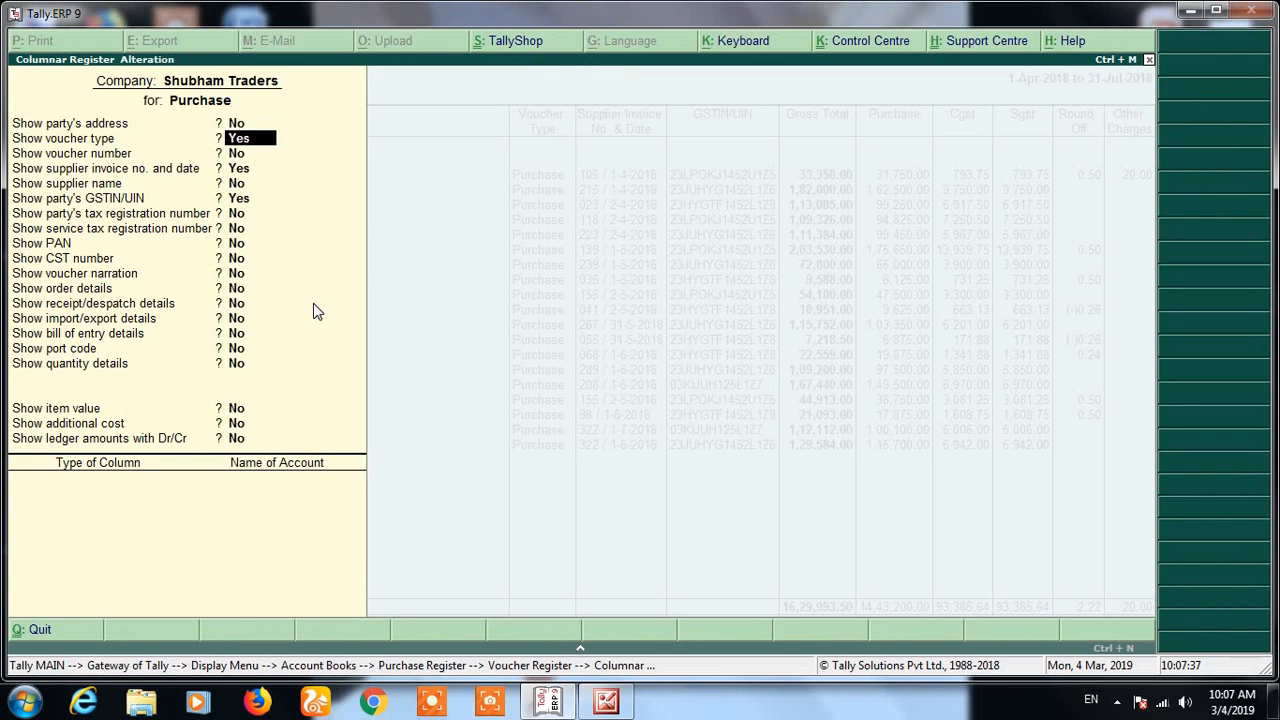
key("Return")
key("Return")
key("Return")
key("Return")
key("Return")
key("Return")
key("Return")
key("Return")
key("Return")
key("Return")
key("Return")
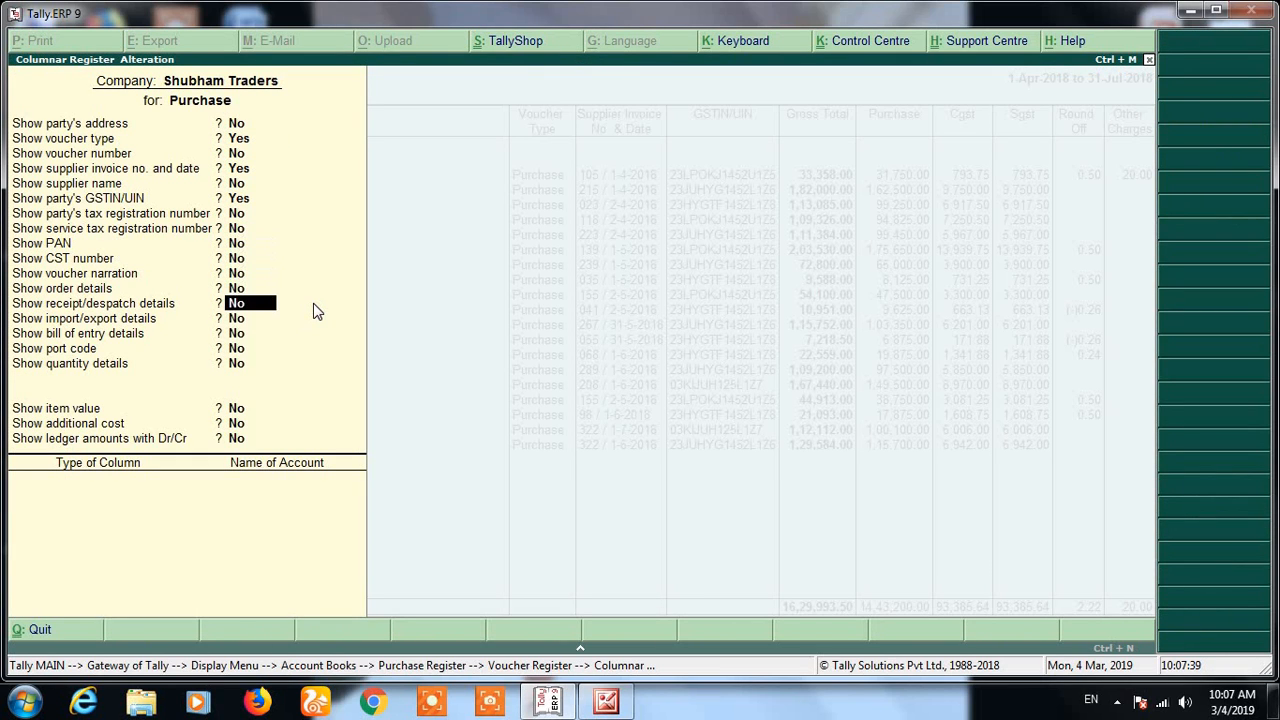
key("Return")
key("Return")
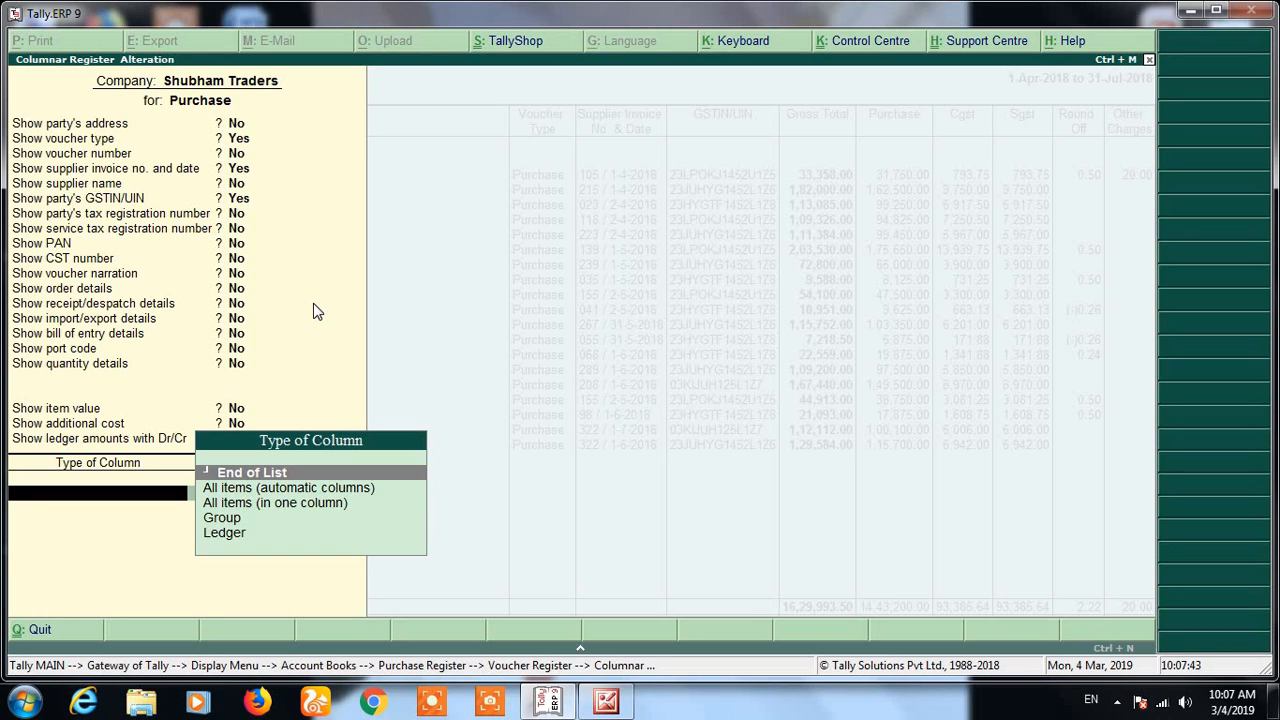
key("Down")
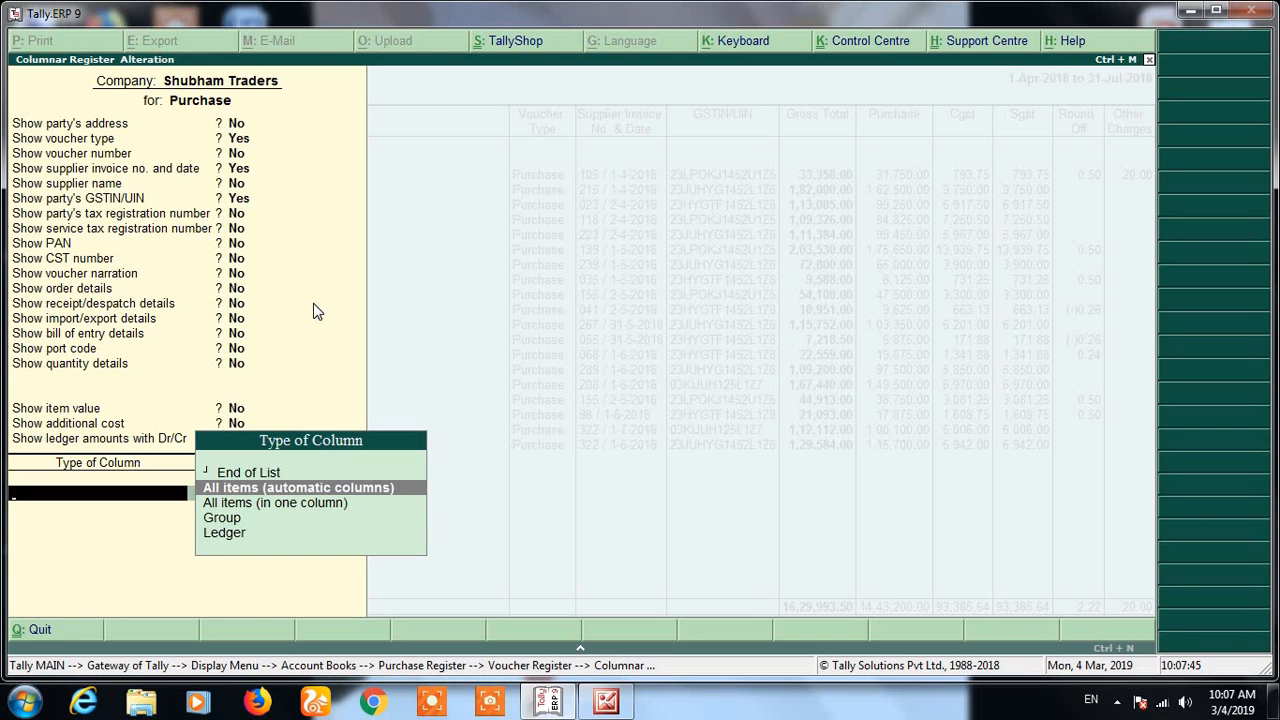
key("Return")
key("Return")
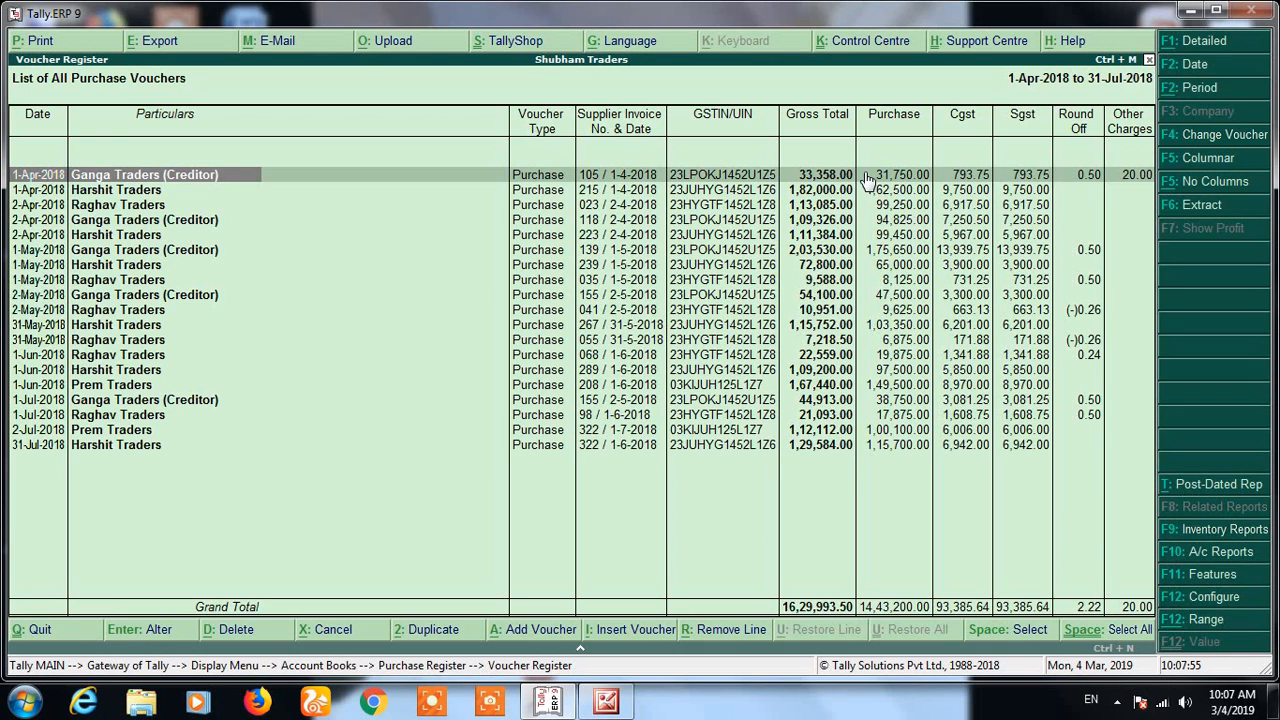
Reopen the columnar register settings, change the column type to All items (in one column) and accept them
key("alt+F5")
key("Return")
key("Return")
key("Return")
key("Return")
key("Return")
key("Return")
key("Return")
key("Return")
key("Return")
key("Return")
key("Return")
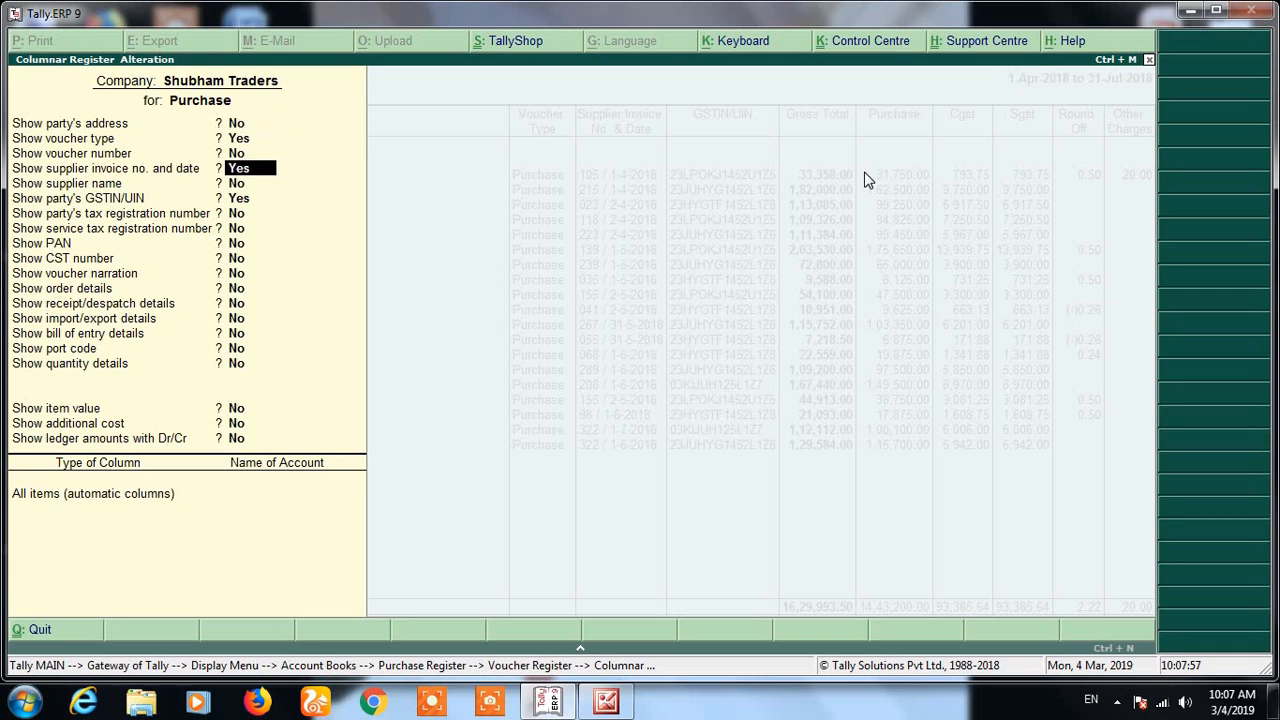
key("Return")
key("Return")
key("Return")
key("Return")
key("Return")
key("Return")
key("Return")
key("Return")
key("Return")
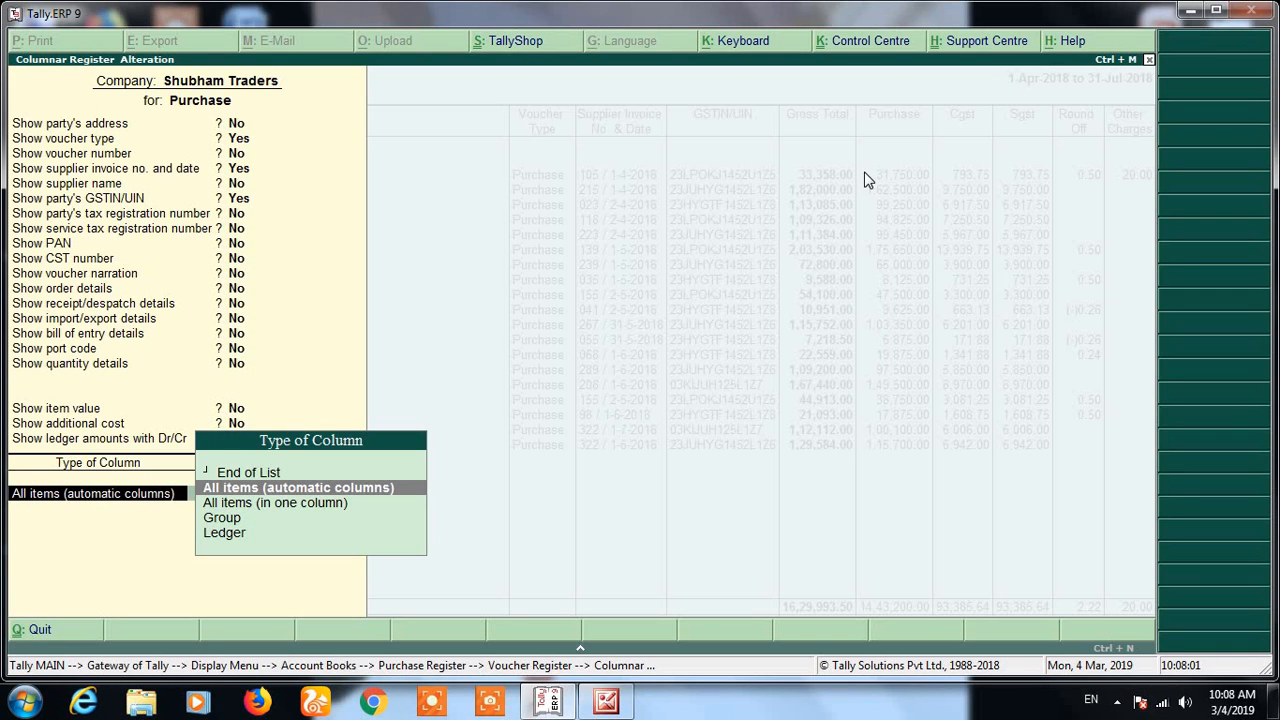
key("Down")
key("Return")
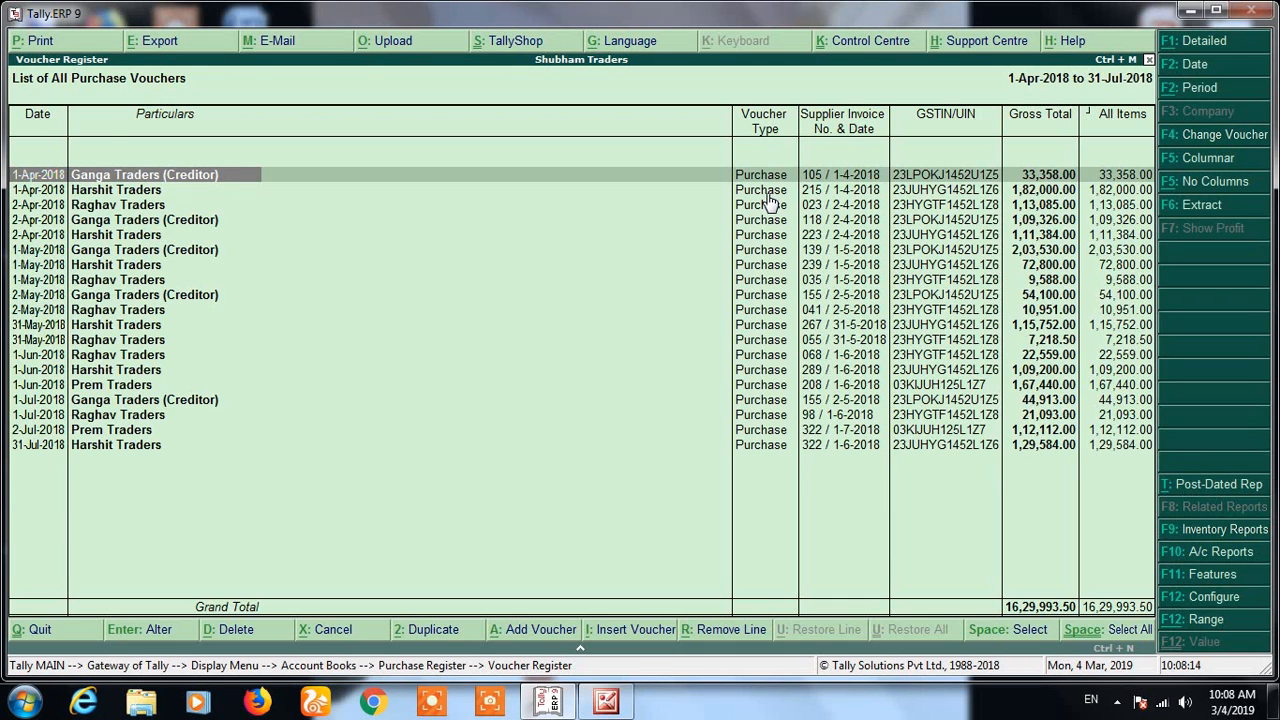
Replace the single all-items column with a Group column for Bank Accounts followed by All items (automatic columns), and accept the settings
key("alt+f5")
key("Return")
key("Return")
key("Return")
key("Return")
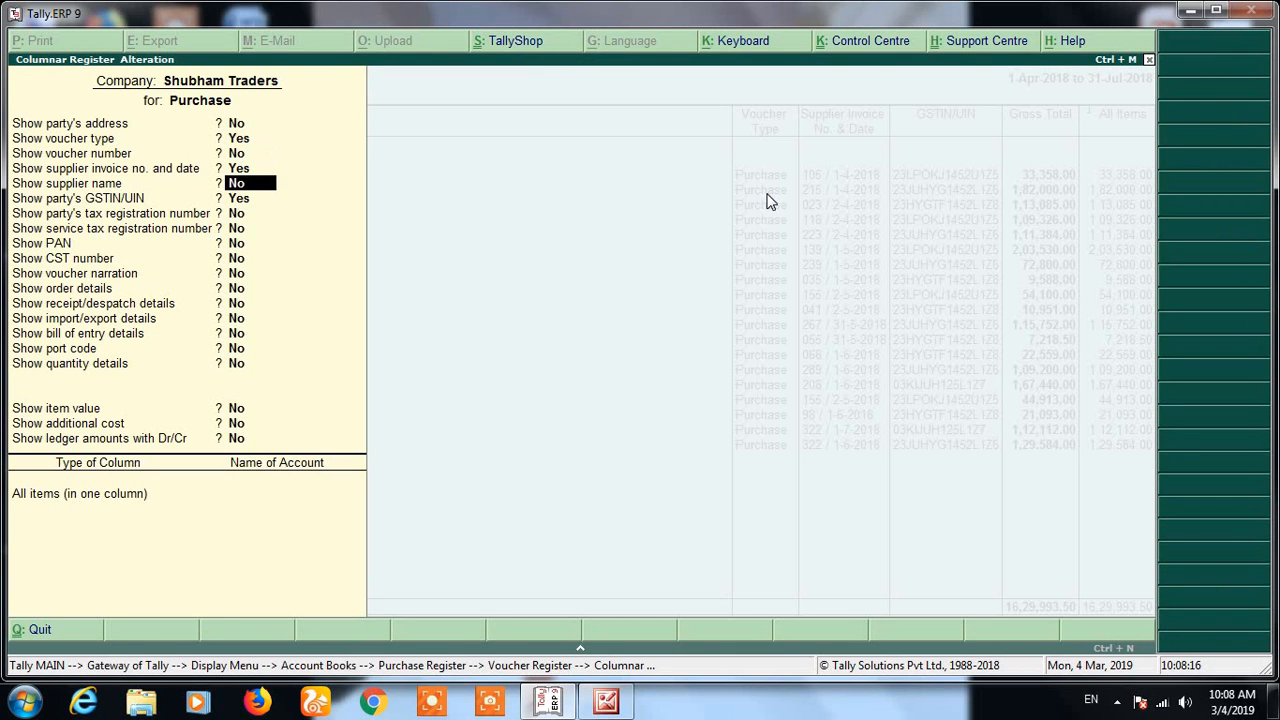
key("Return")
key("Return")
key("Return")
key("Return")
key("Return")
key("Return")
key("Return")
key("Return")
key("Return")
key("Return")
key("Return")
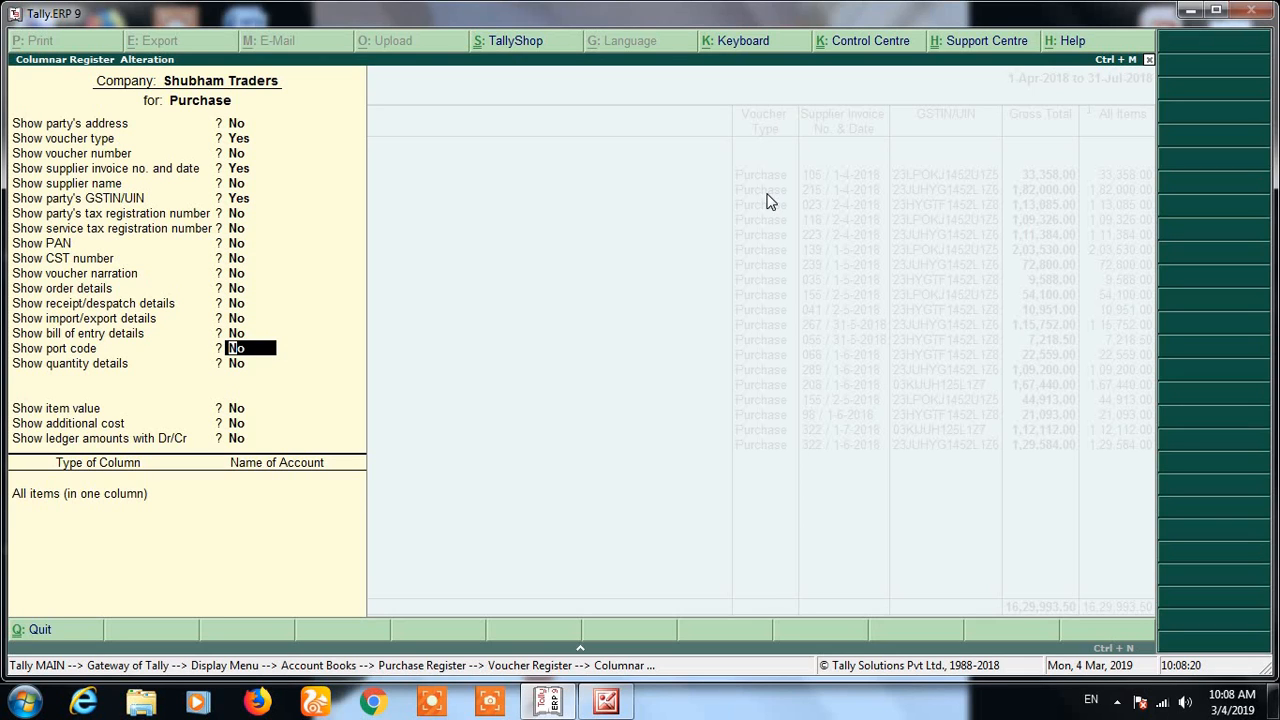
key("Return")
key("Return")
key("Return")
key("Return")
key("Return")
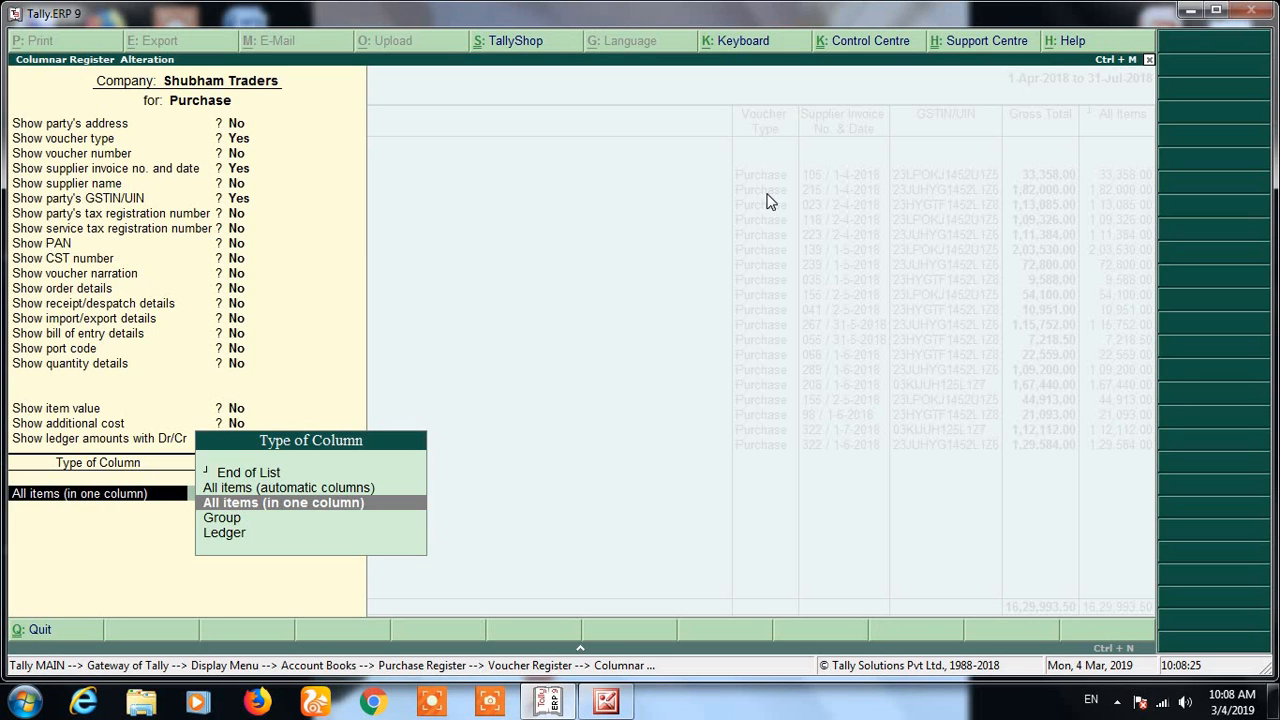
key("Down")
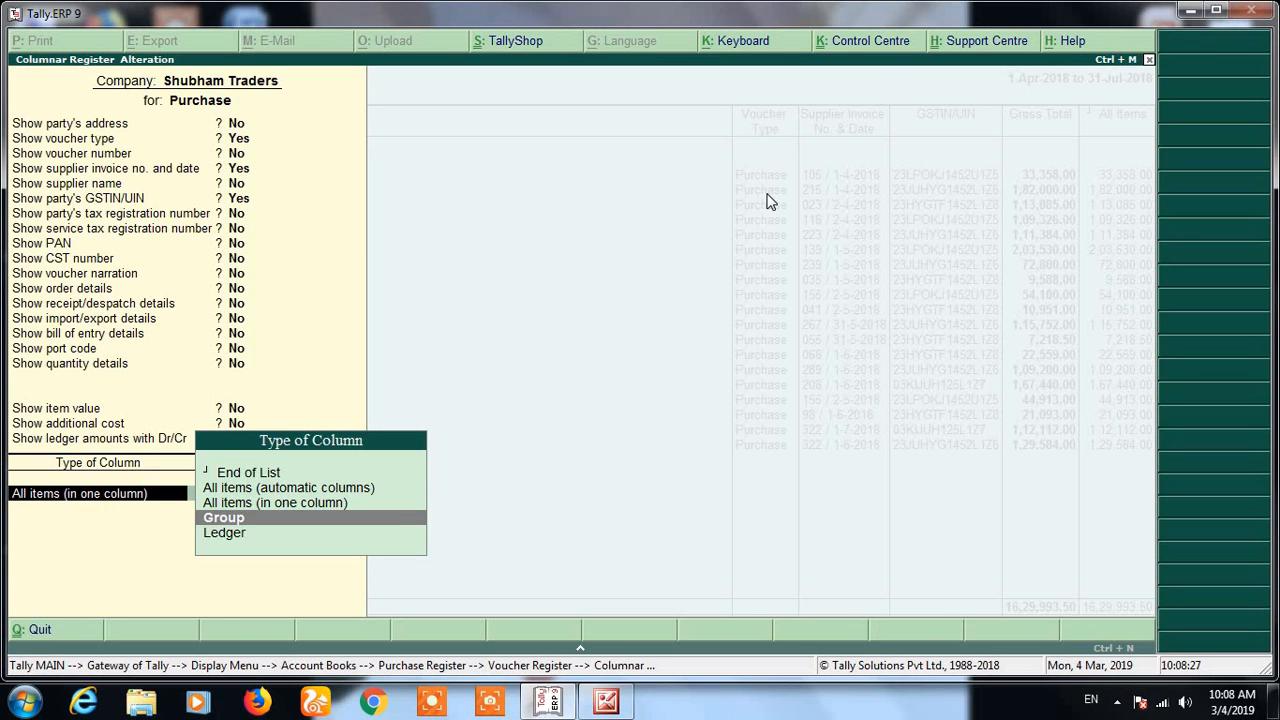
key("Return")
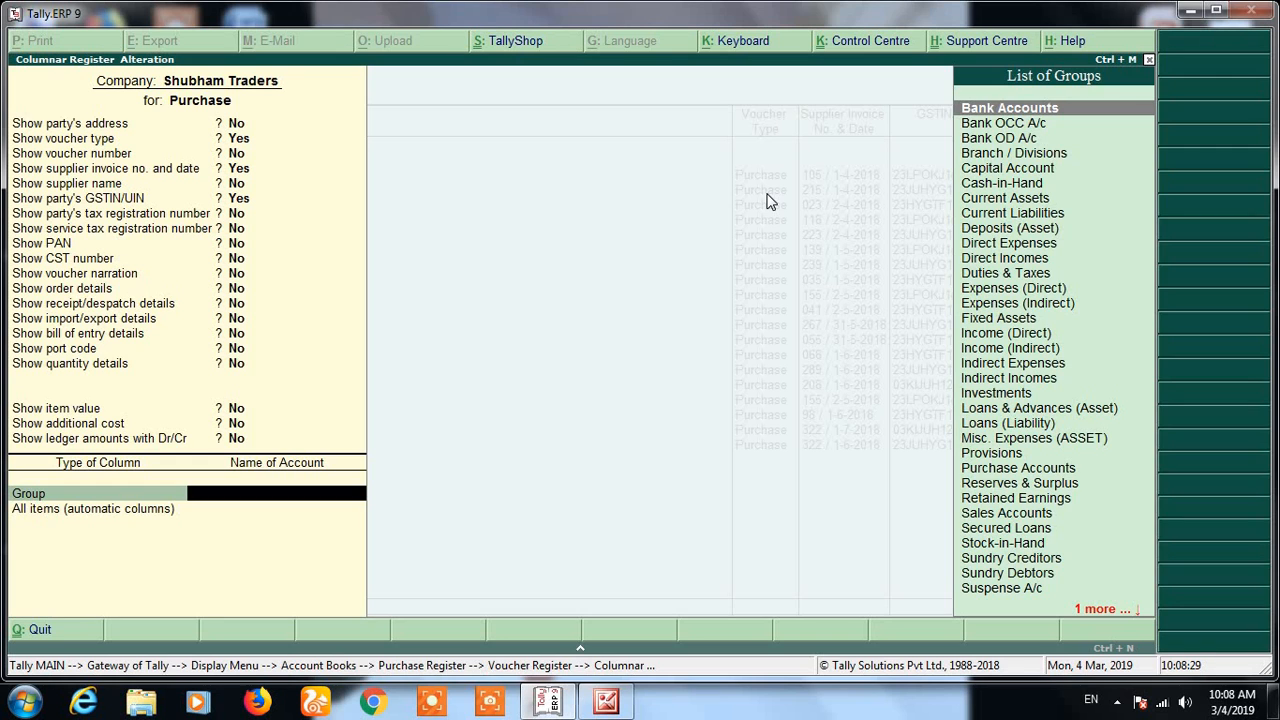
key("Return")
key("Return")
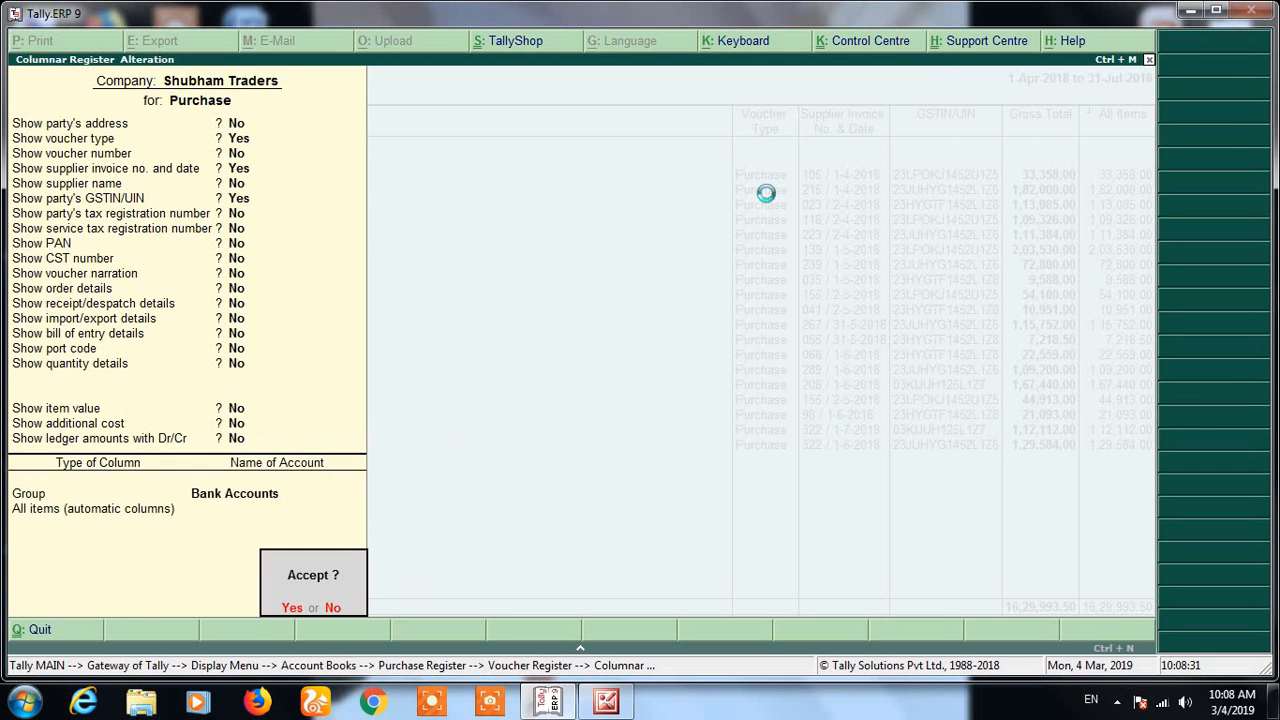
key("Return")
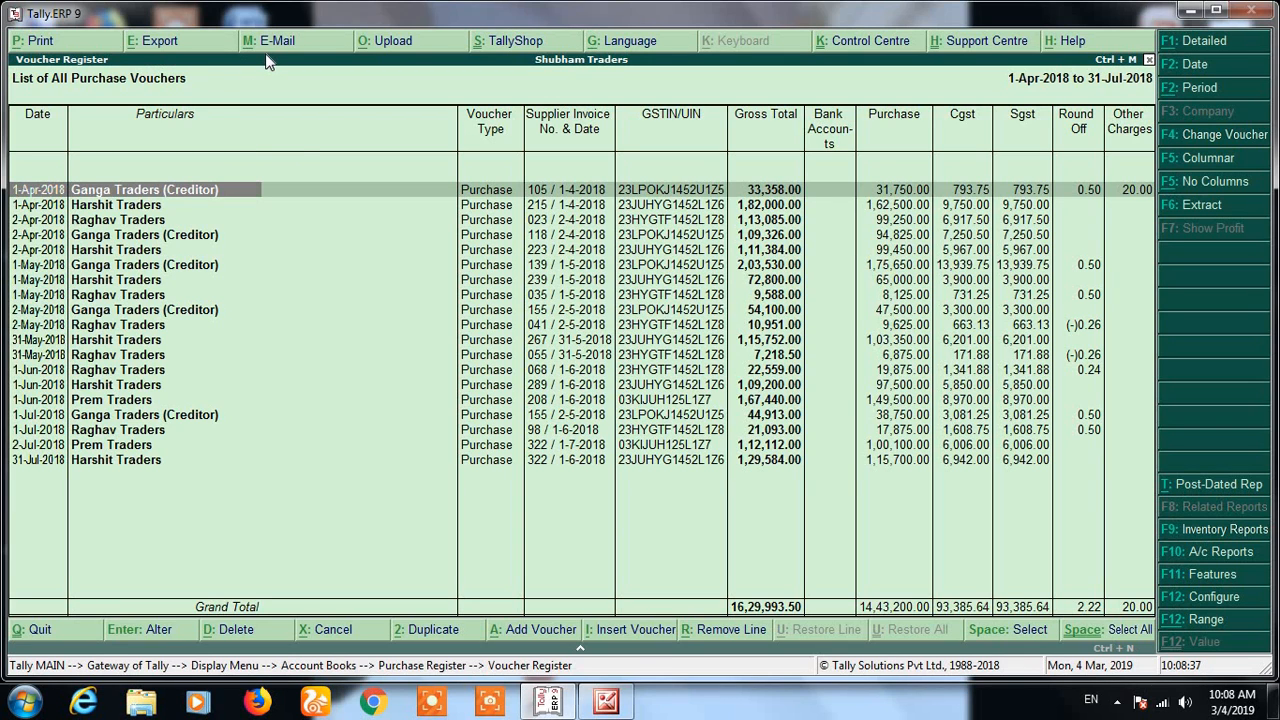
Reopen the columnar settings and change the type of the Bank Accounts column to Ledger
key("F5")
key("Return")
key("Return")
key("Return")
key("Return")
key("Return")
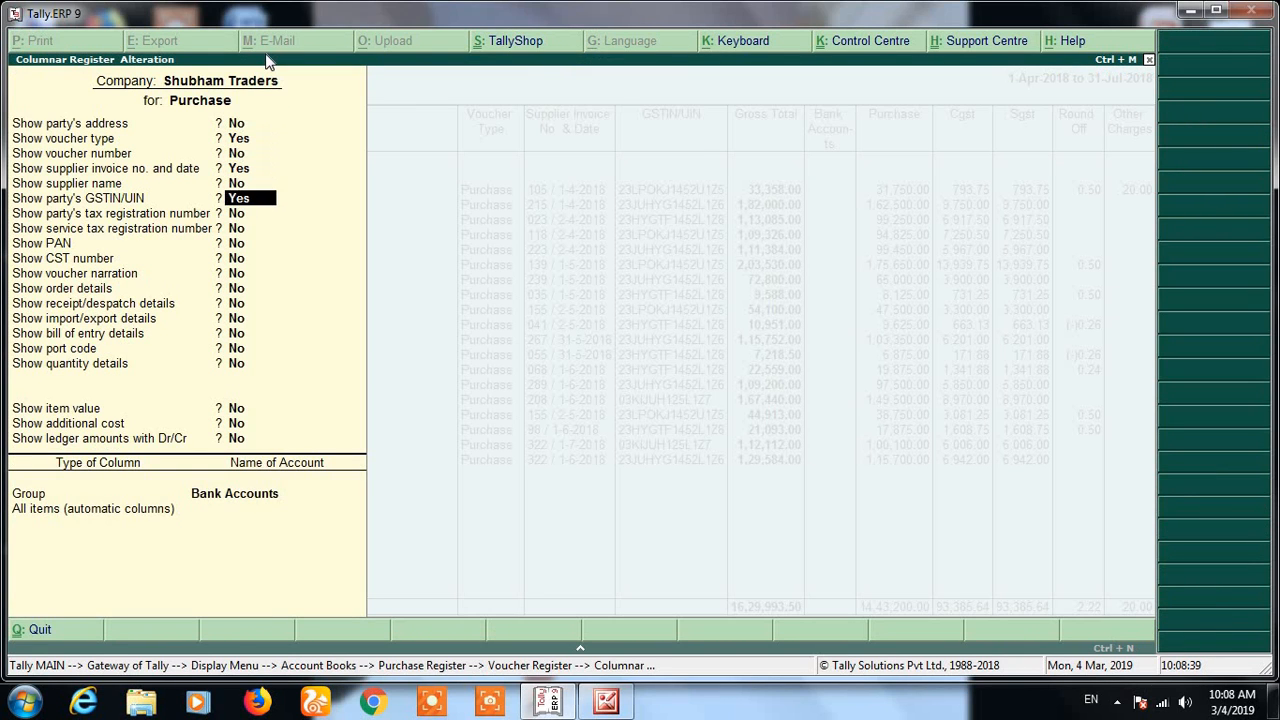
key("Return")
key("Return")
key("Return")
key("Return")
key("Return")
key("Return")
key("Return")
key("Return")
key("Return")
key("Return")
key("Return")
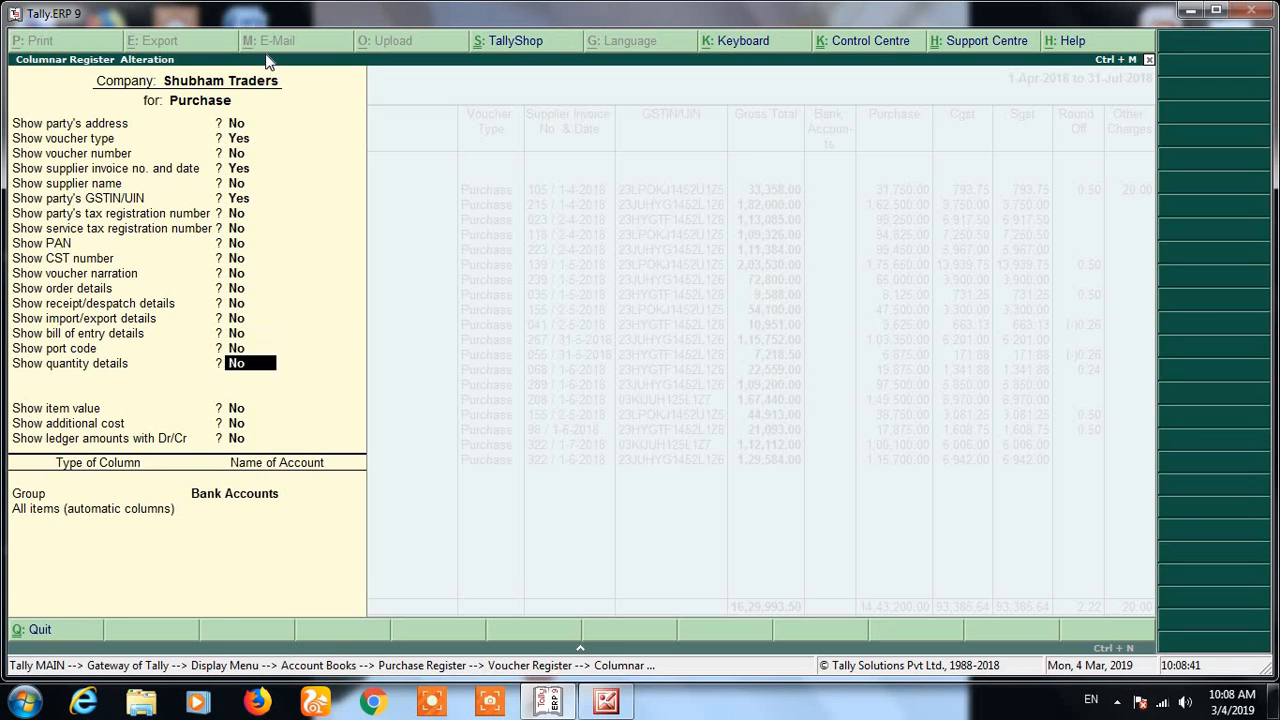
key("Return")
key("Return")
key("Return")
key("Return")
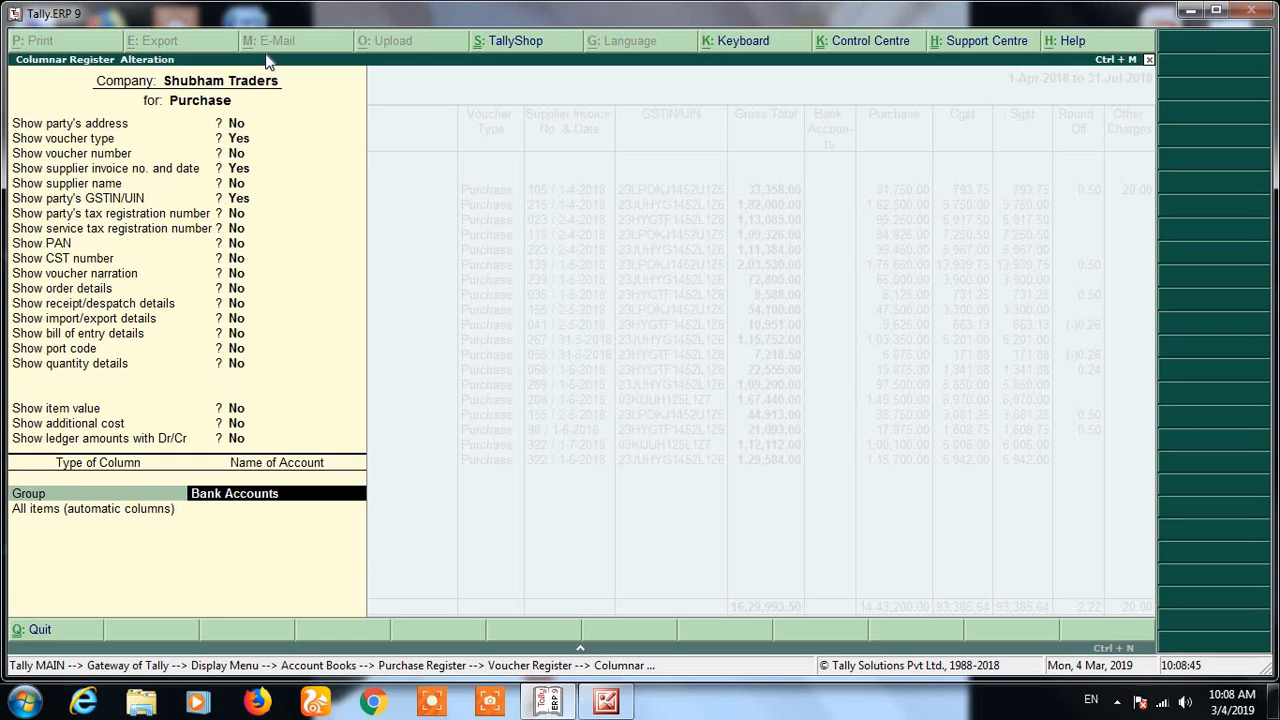
key("BackSpace")
key("Down")
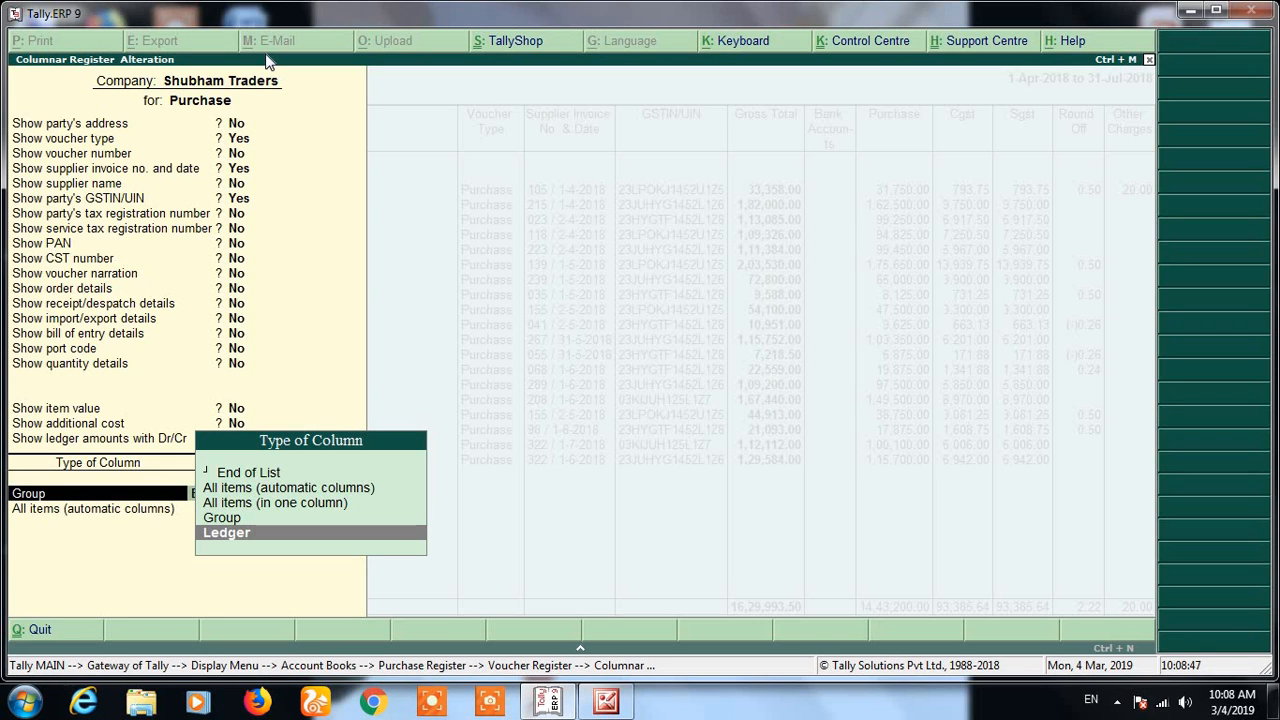
key("Return")
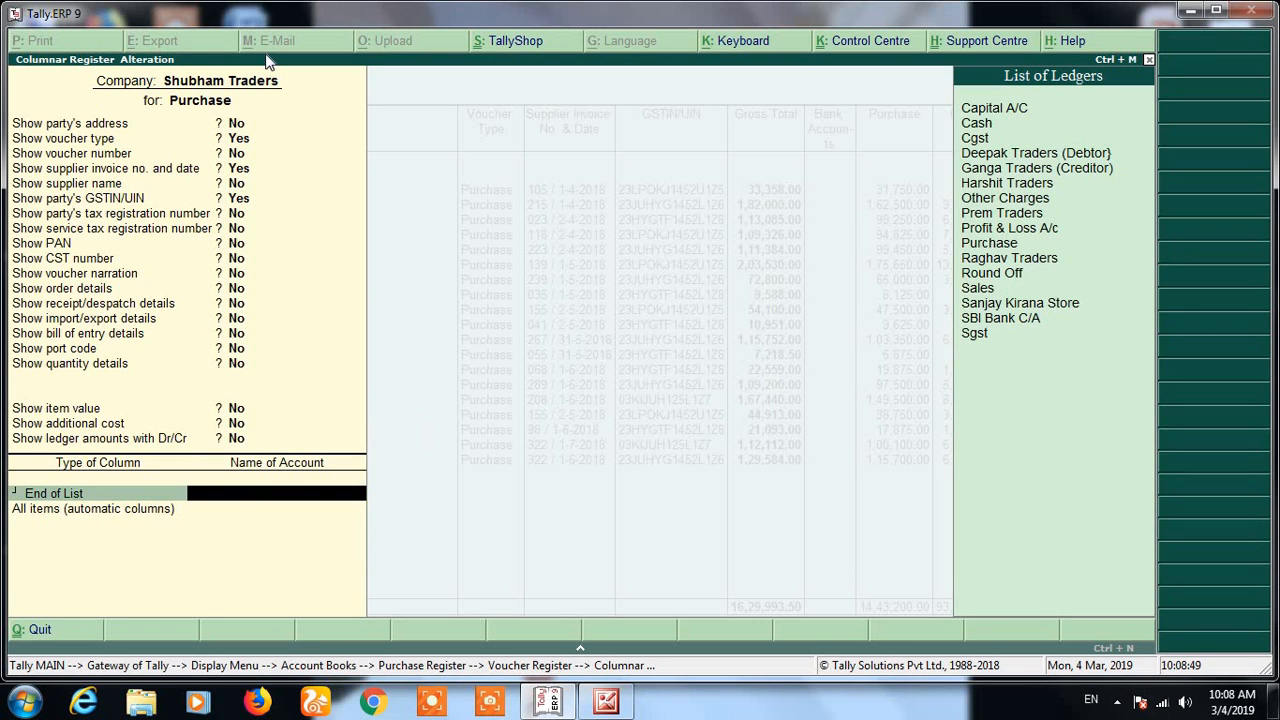
key("BackSpace")
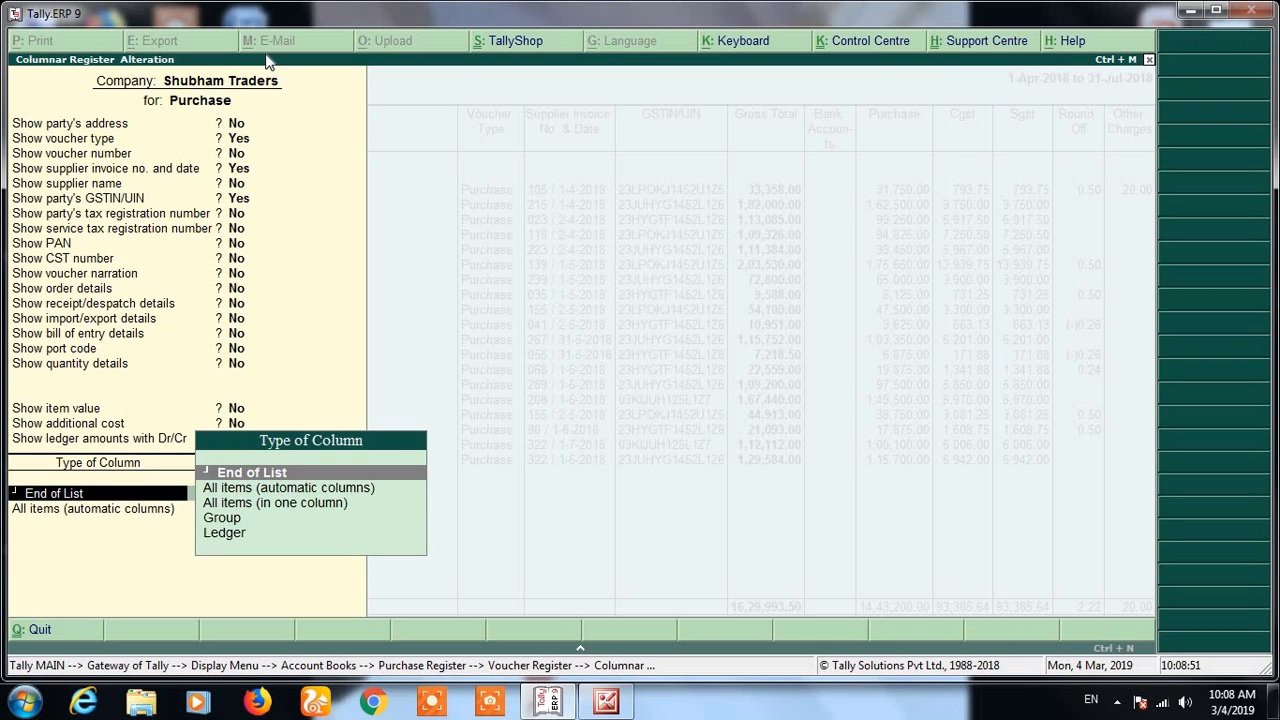
key("Down")
key("Down")
key("Down")
key("Down")
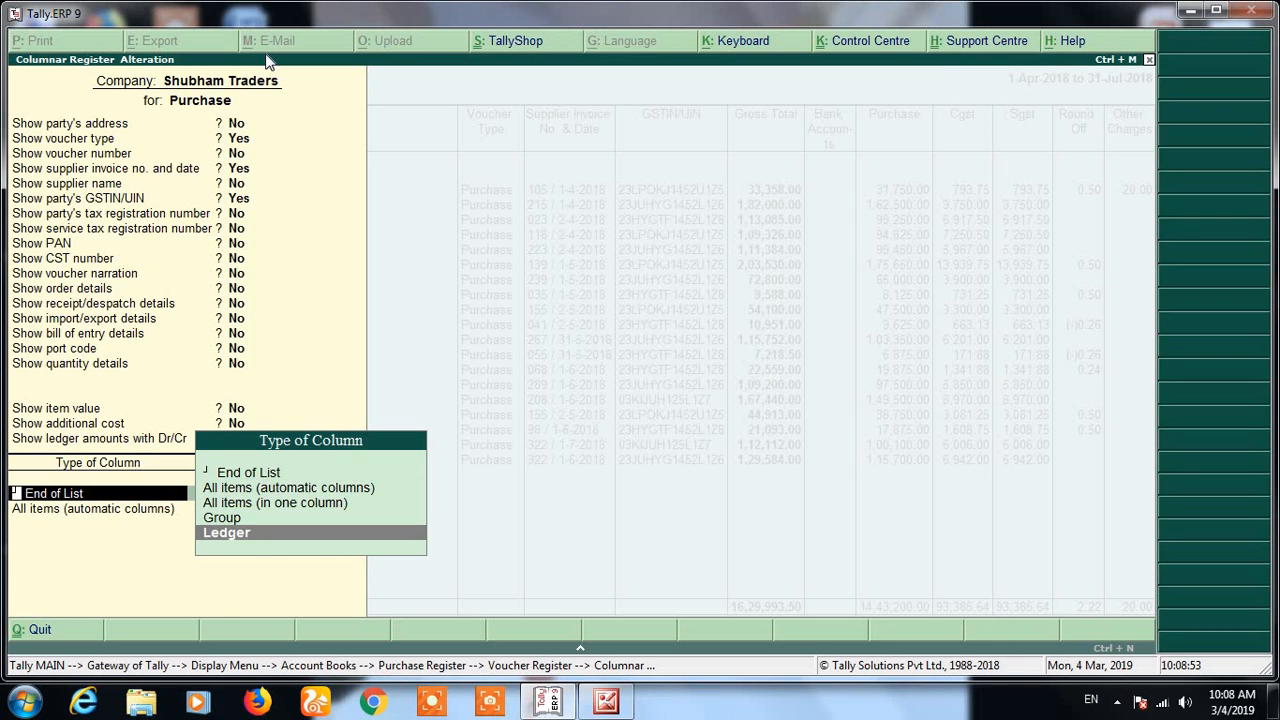
key("Return")
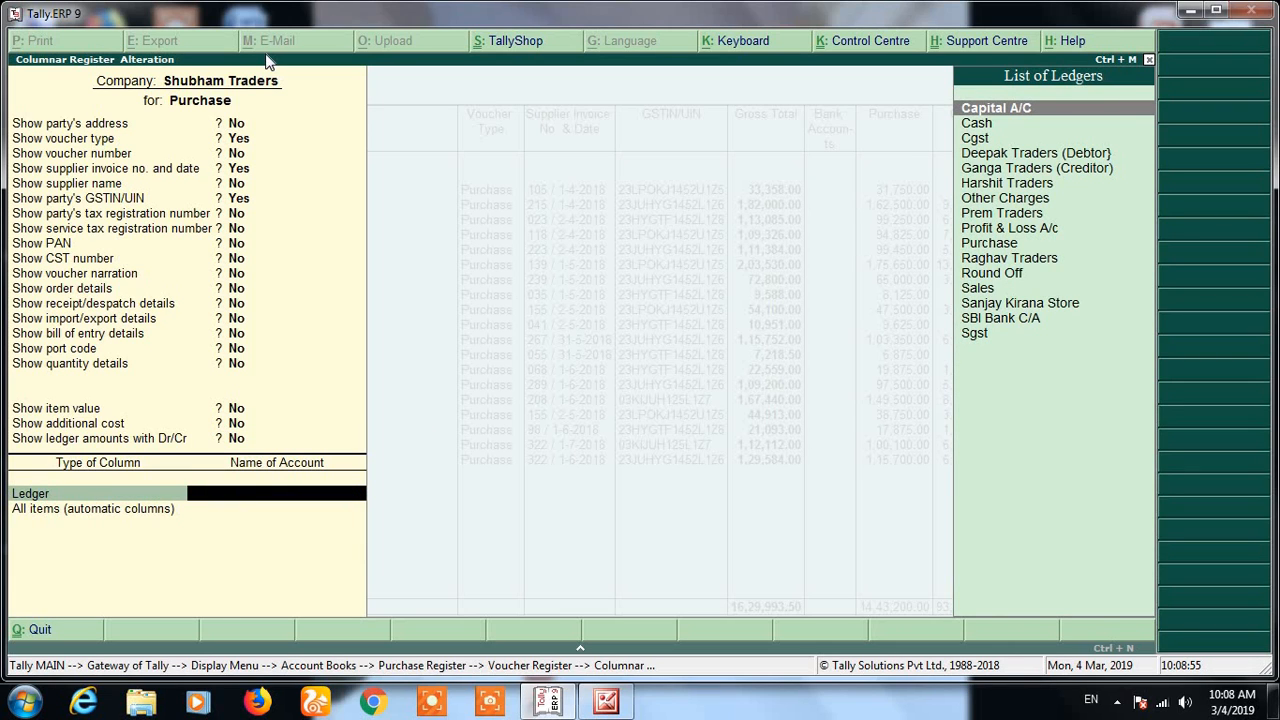
Choose Other Charges as the ledger for the column and accept the columnar settings
type("ig")
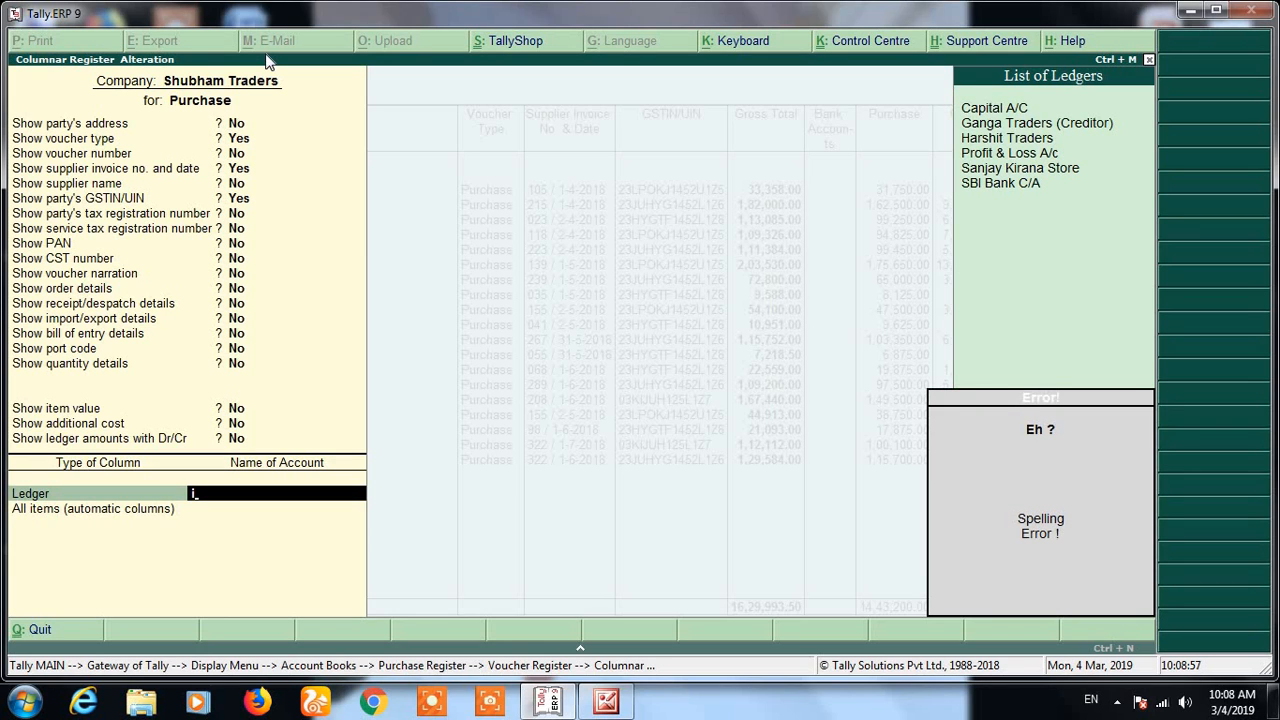
key("BackSpace")
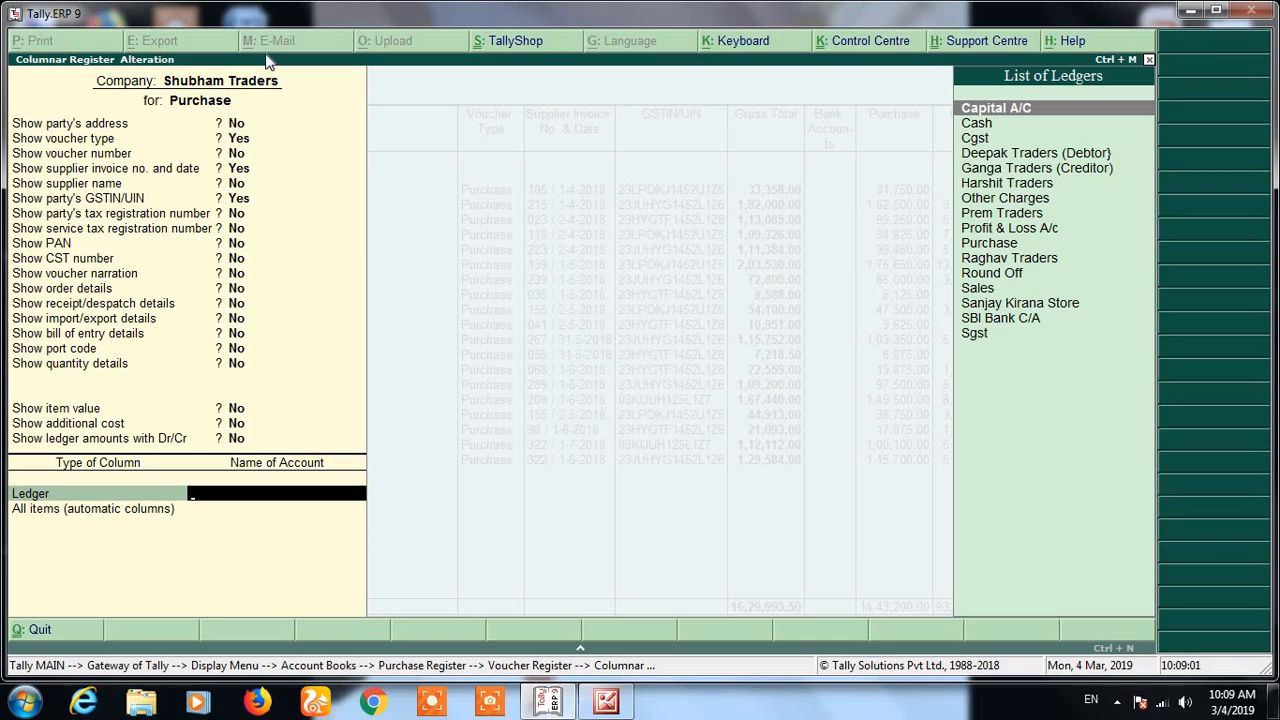
type("ot")
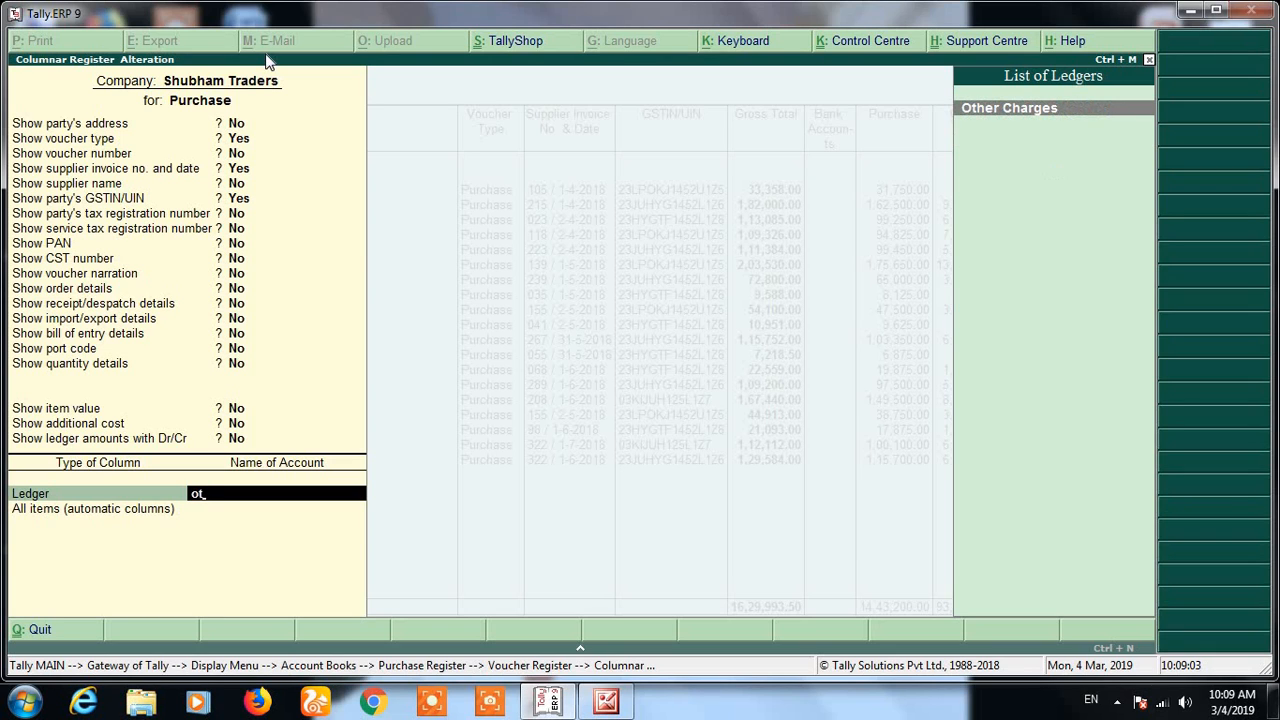
type("h")
key("Return")
key("Return")
key("Return")
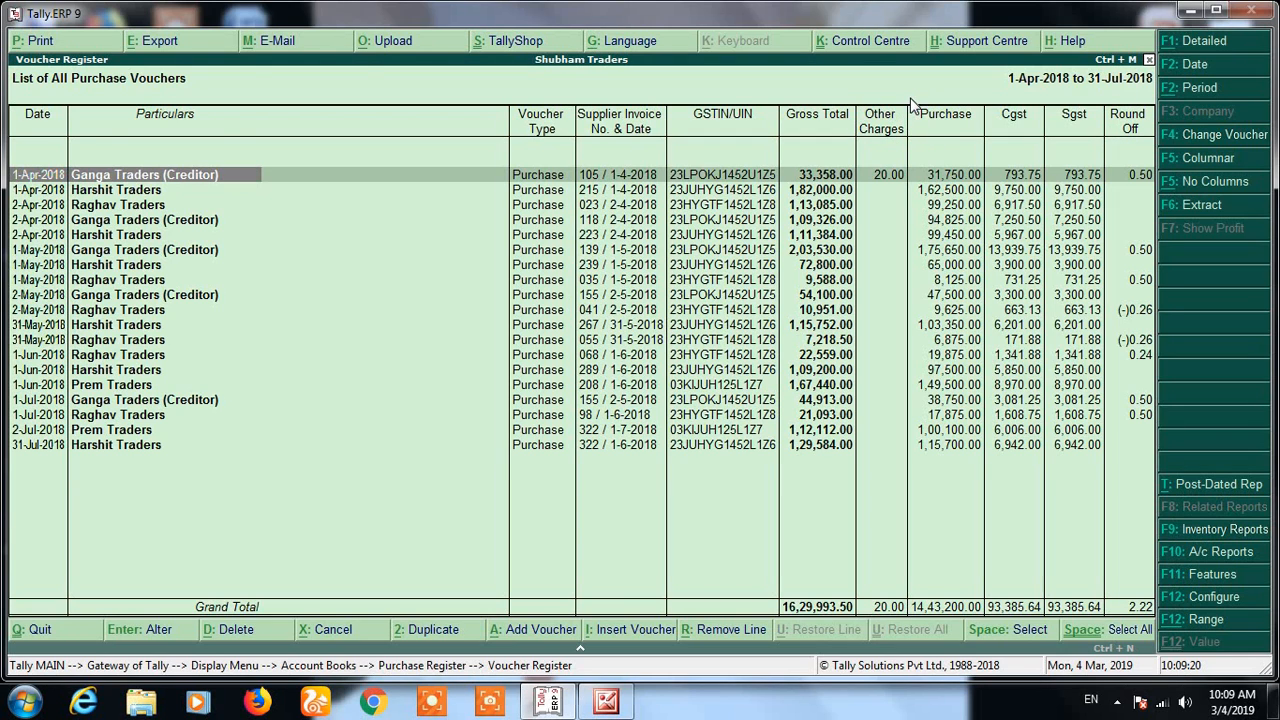
Reopen the columnar settings and change the type of the Other Charges ledger column to End of List
key("alt+F5")
key("Return")
key("Return")
key("Return")
key("Return")
key("Return")
key("Return")
key("Return")
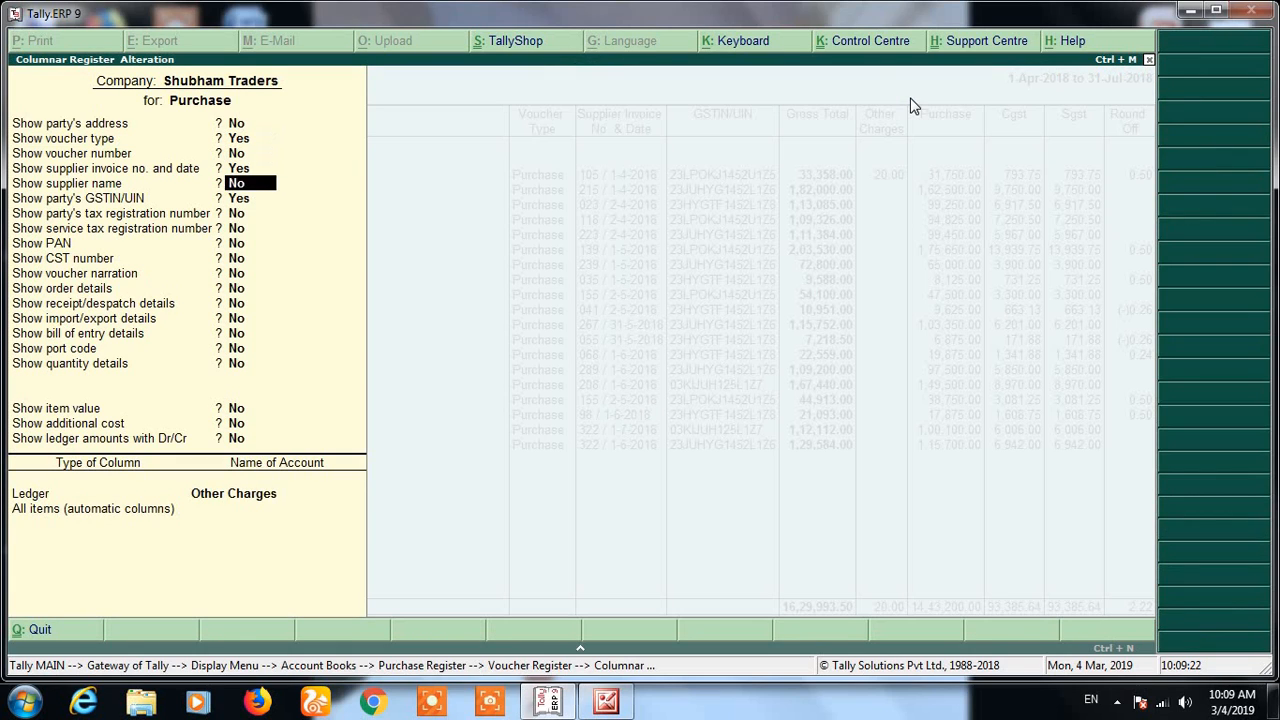
key("Return")
key("Return")
key("Return")
key("Return")
key("Return")
key("Return")
key("Return")
key("Return")
key("Return")
key("Return")
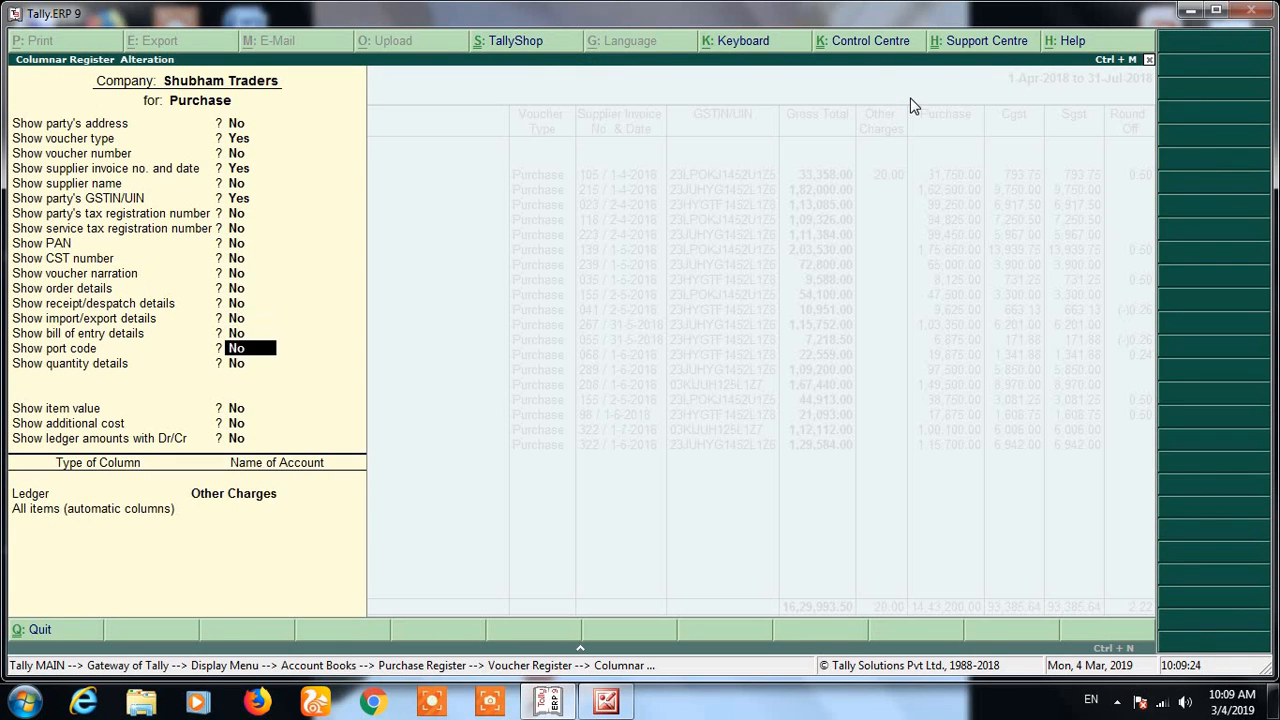
key("Return")
key("Return")
key("Return")
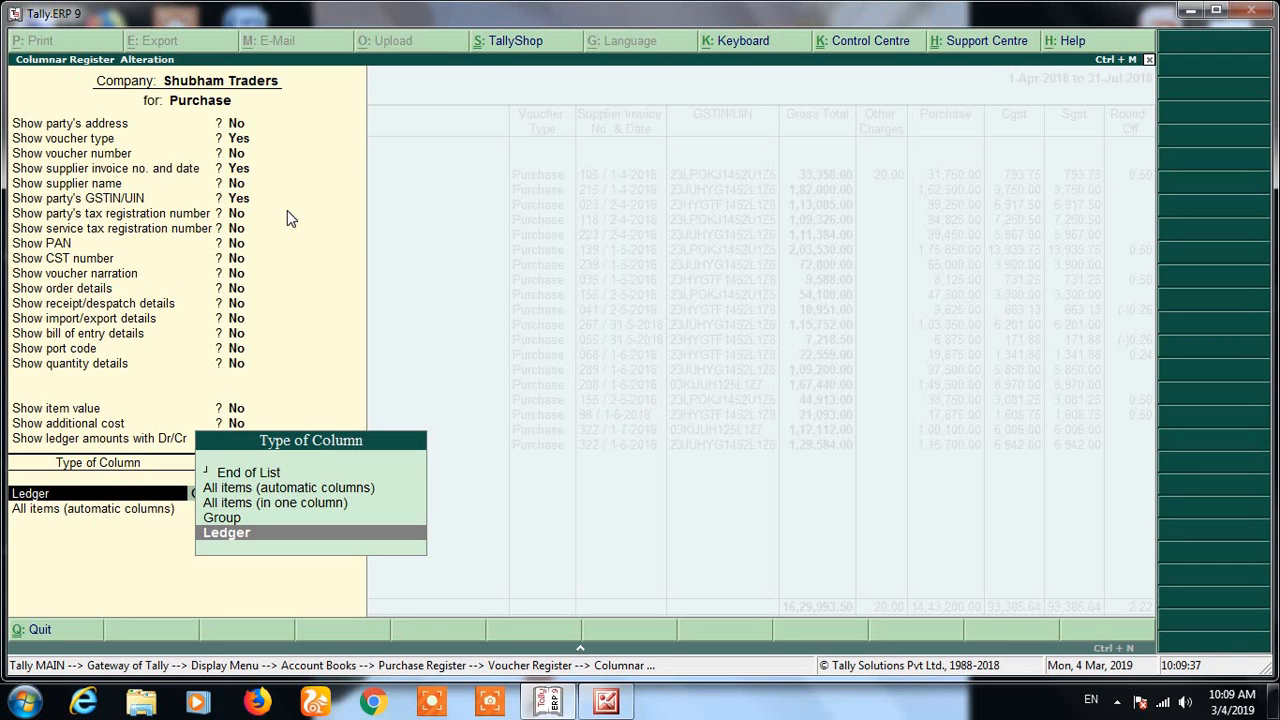
key("Up")
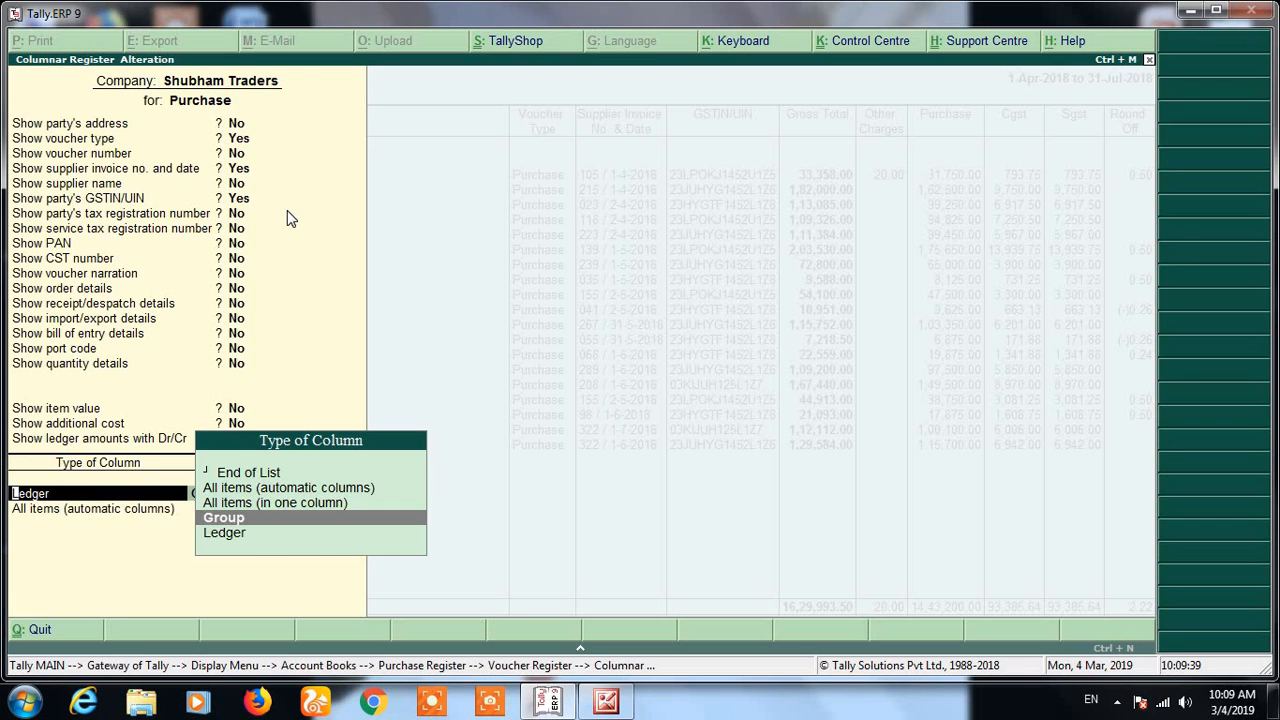
key("Up")
key("Up")
key("Up")
key("Return")
key("BackSpace")
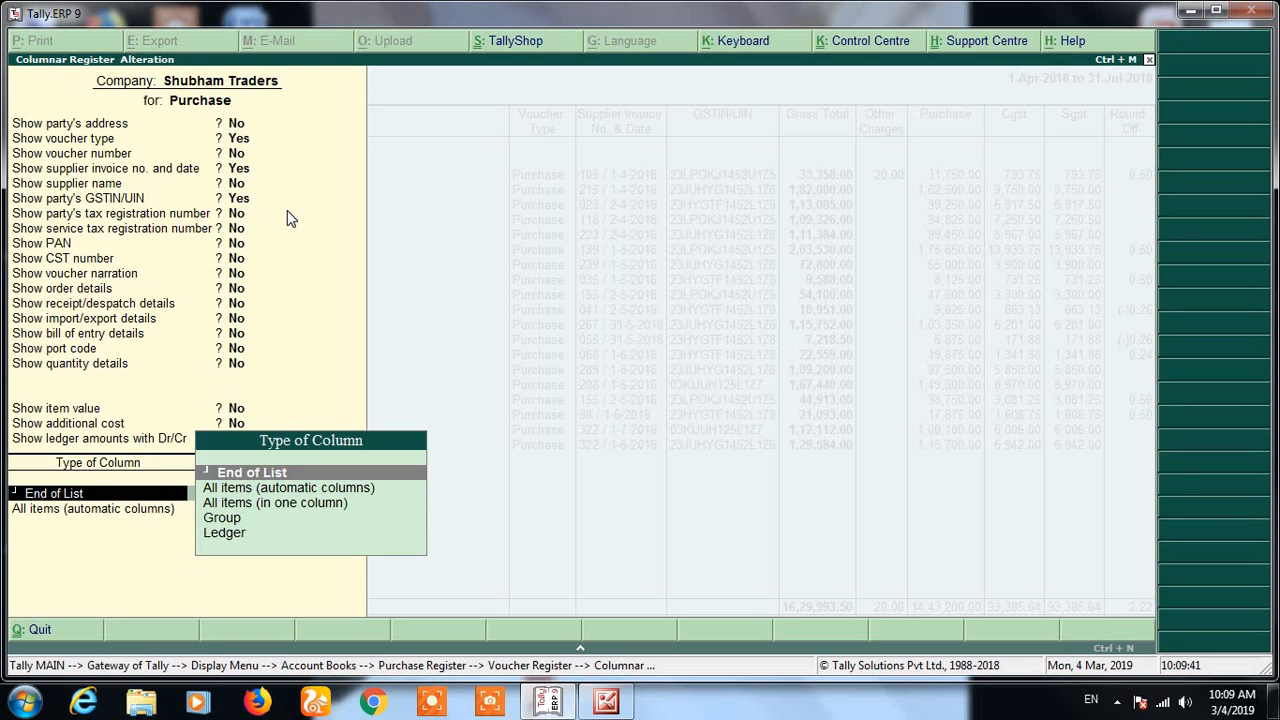
Set the first column's type to Group and show the list of groups
key("Down")
key("Down")
key("Down")
key("Return")
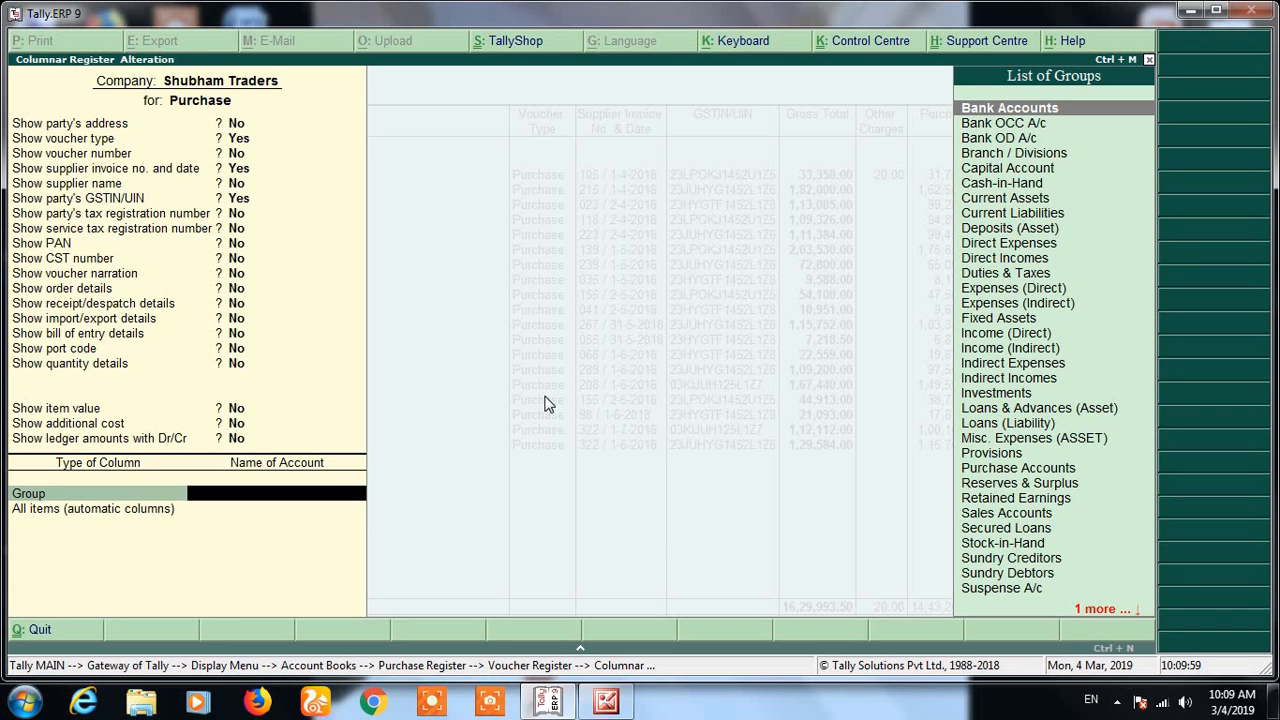
End the list at the Group row, keep only All items (automatic columns) and accept the columnar settings
key("BackSpace")
key("Up")
key("Up")
key("Up")
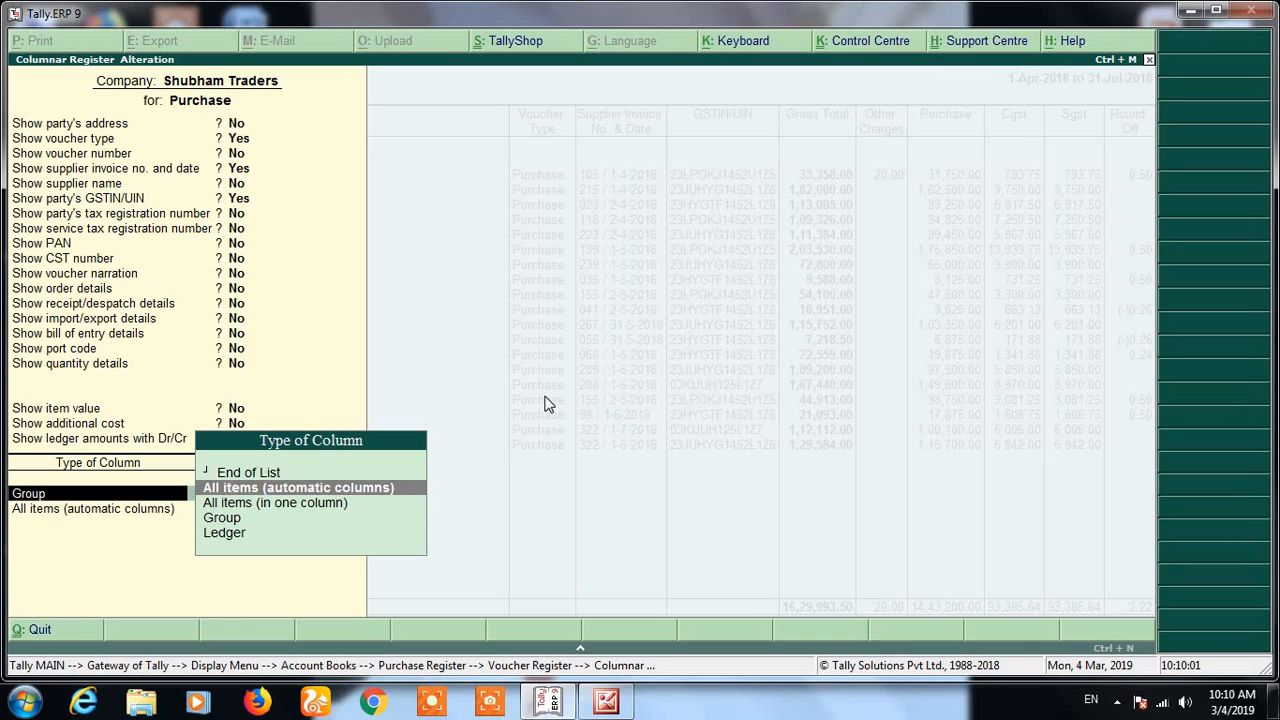
key("Down")
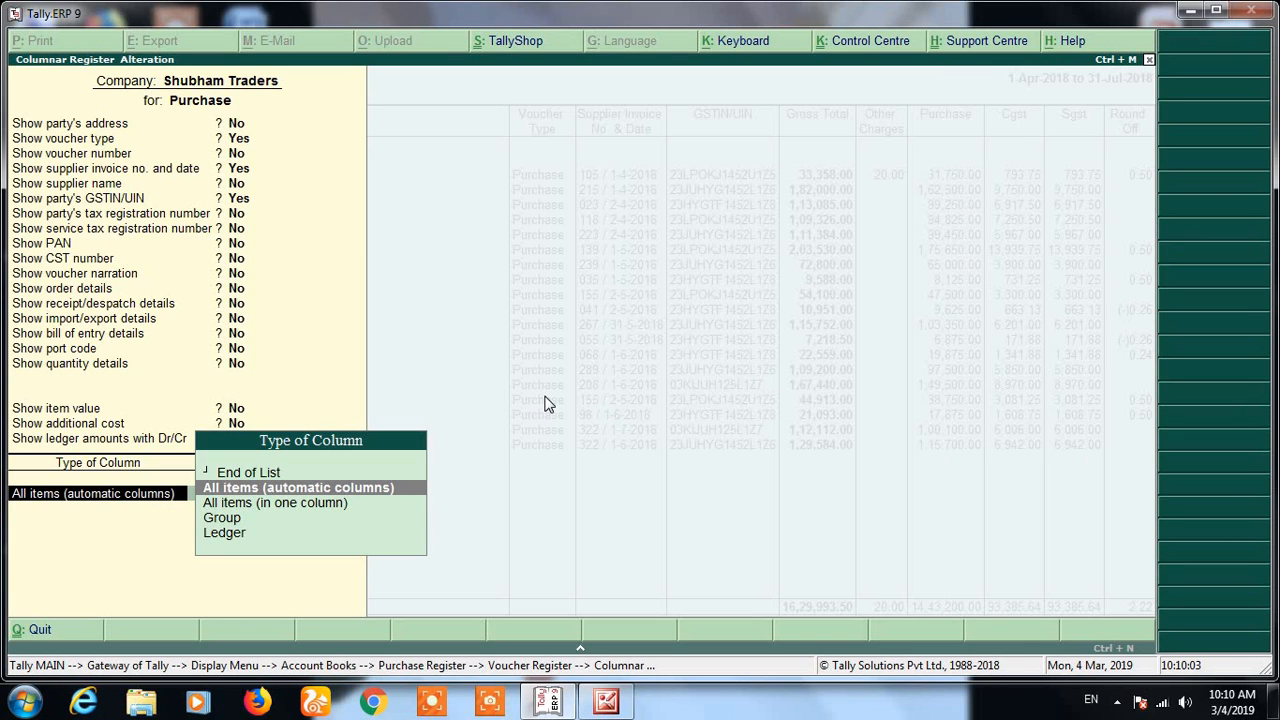
key("Down")
key("Return")
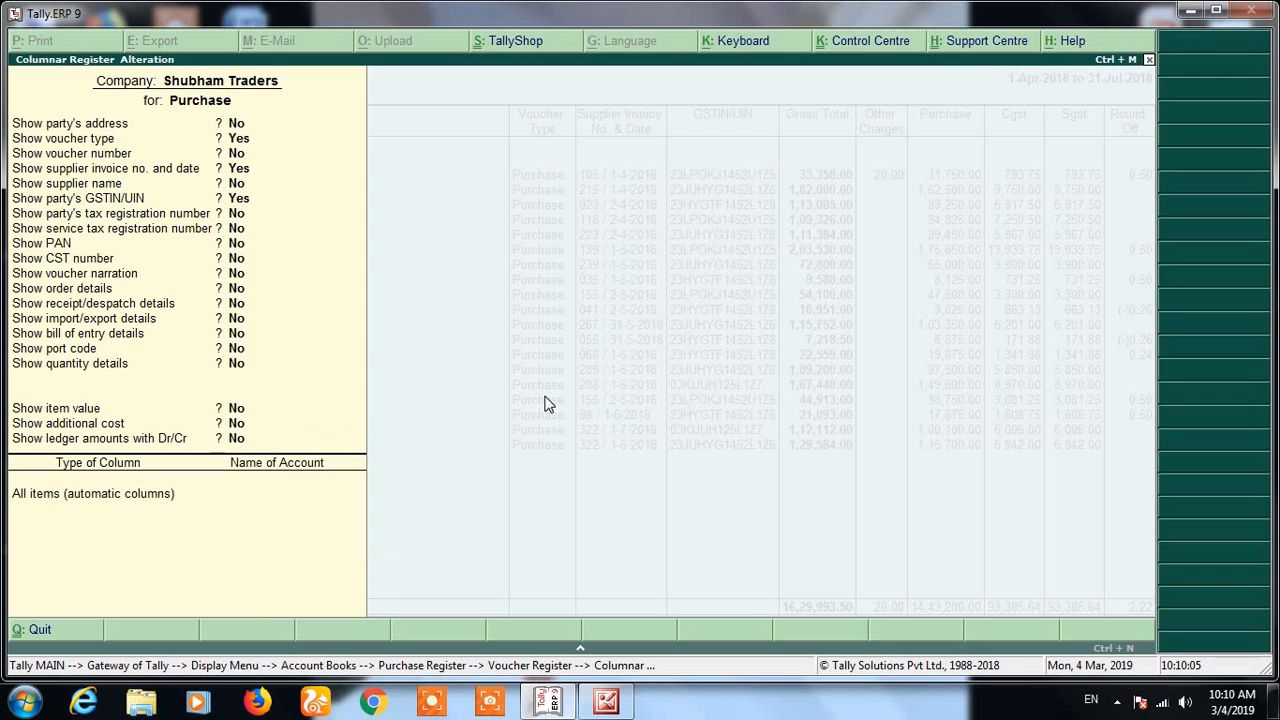
key("Return")
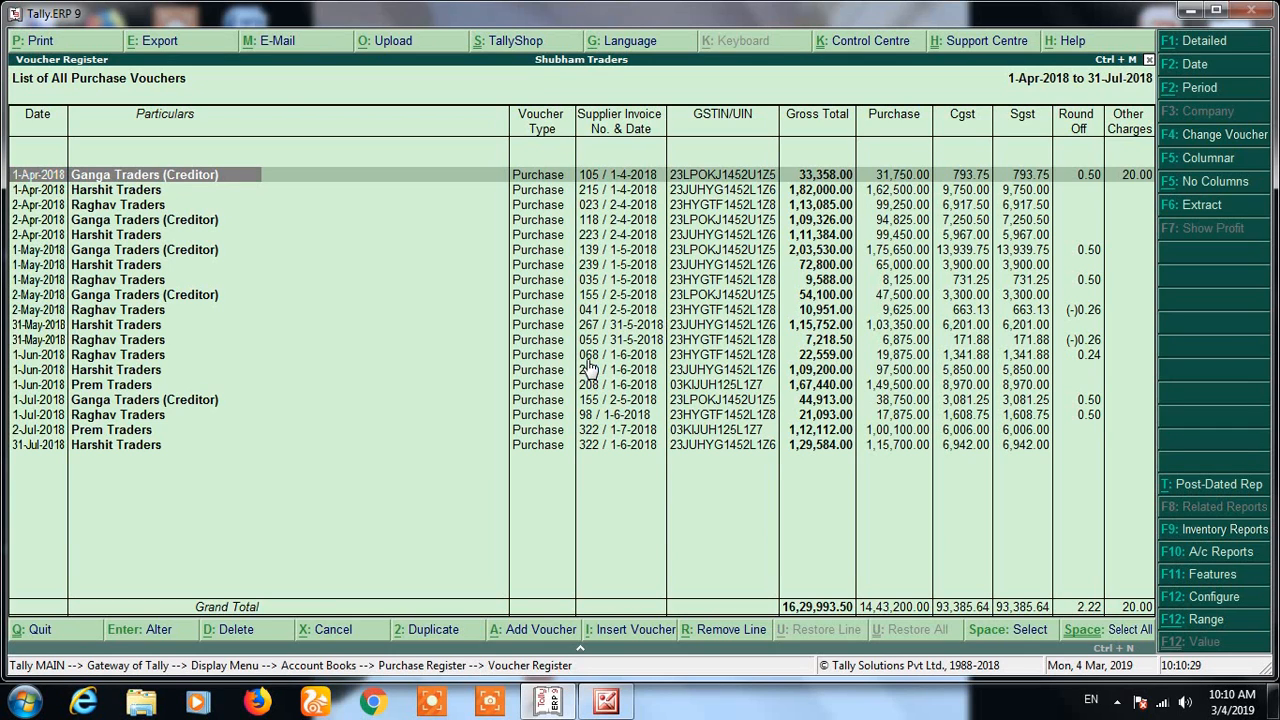
Open the purchase register's export settings, decline the immediate export and keep Excel (Spreadsheet) as the format
left_click(160, 41)
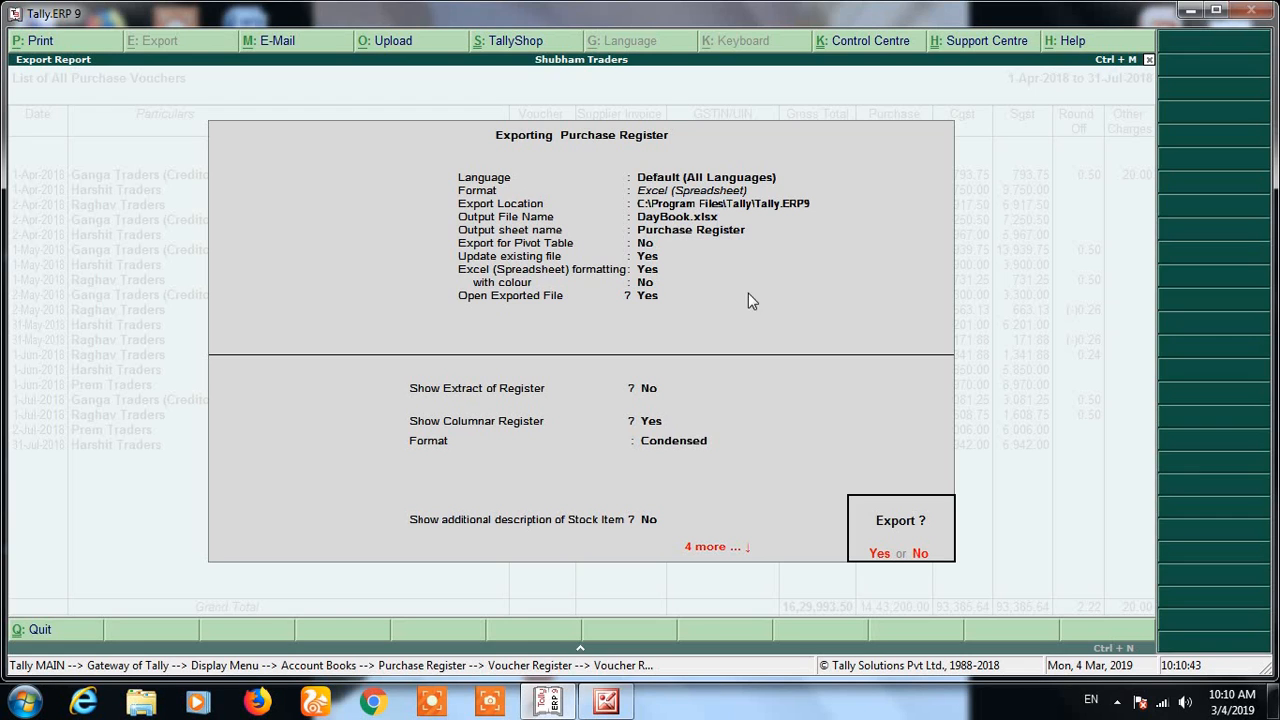
left_click(920, 554)
key("Return")
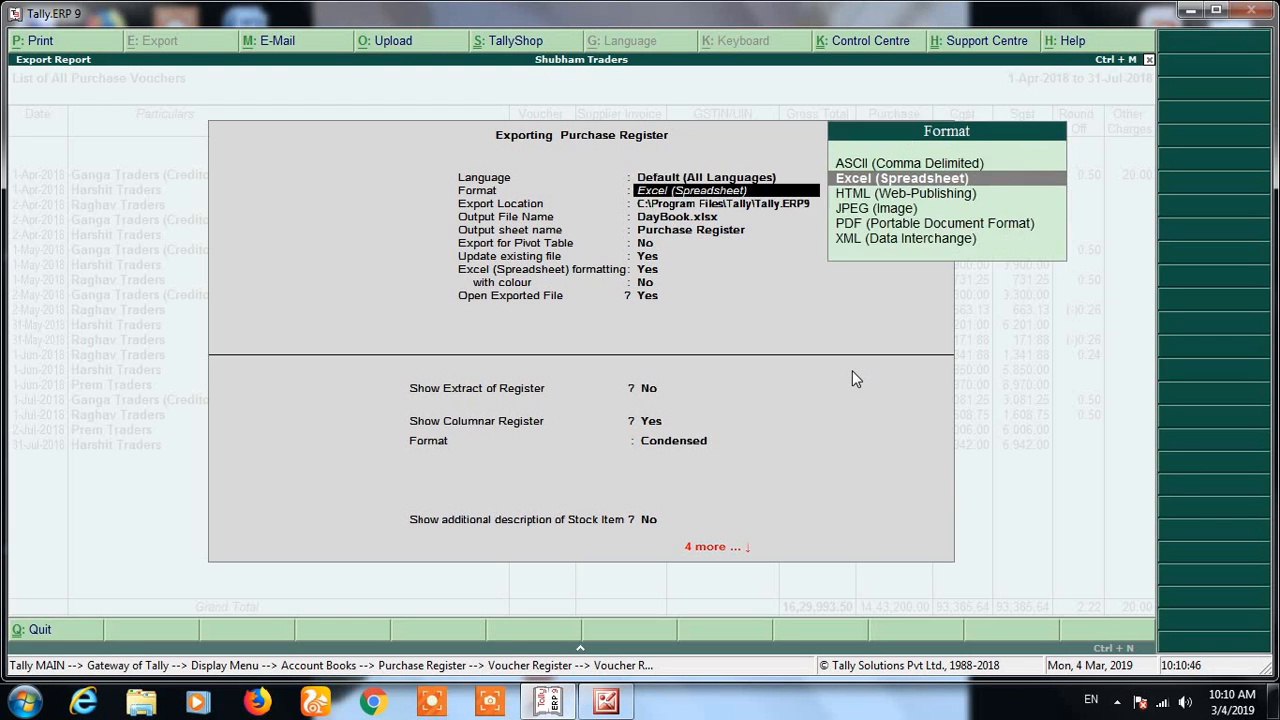
key("Return")
Accept the export settings with DayBook.xlsx as output file, Purchase Register as sheet name, file opening on and the columnar register shown
key("BackSpace")
key("Return")
key("Return")
key("Return")
key("Return")
key("Return")
key("Return")
key("Return")
key("Return")
key("Return")
key("Return")
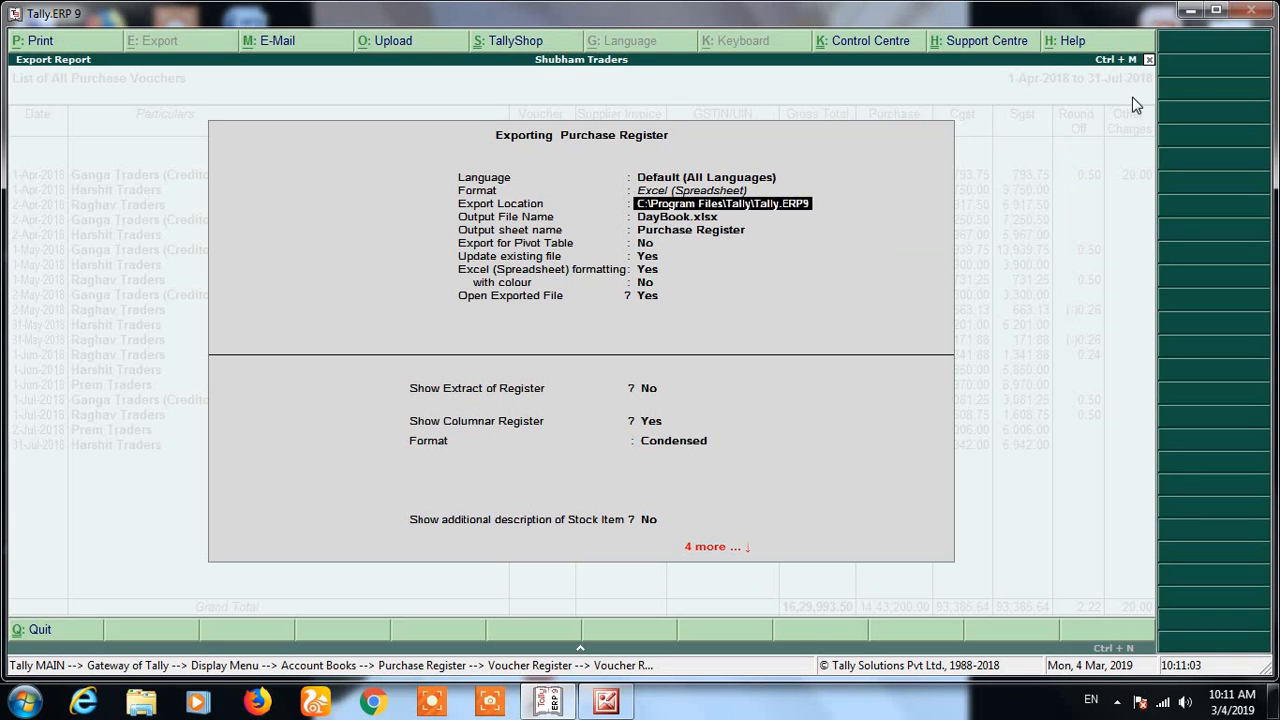
key("Return")
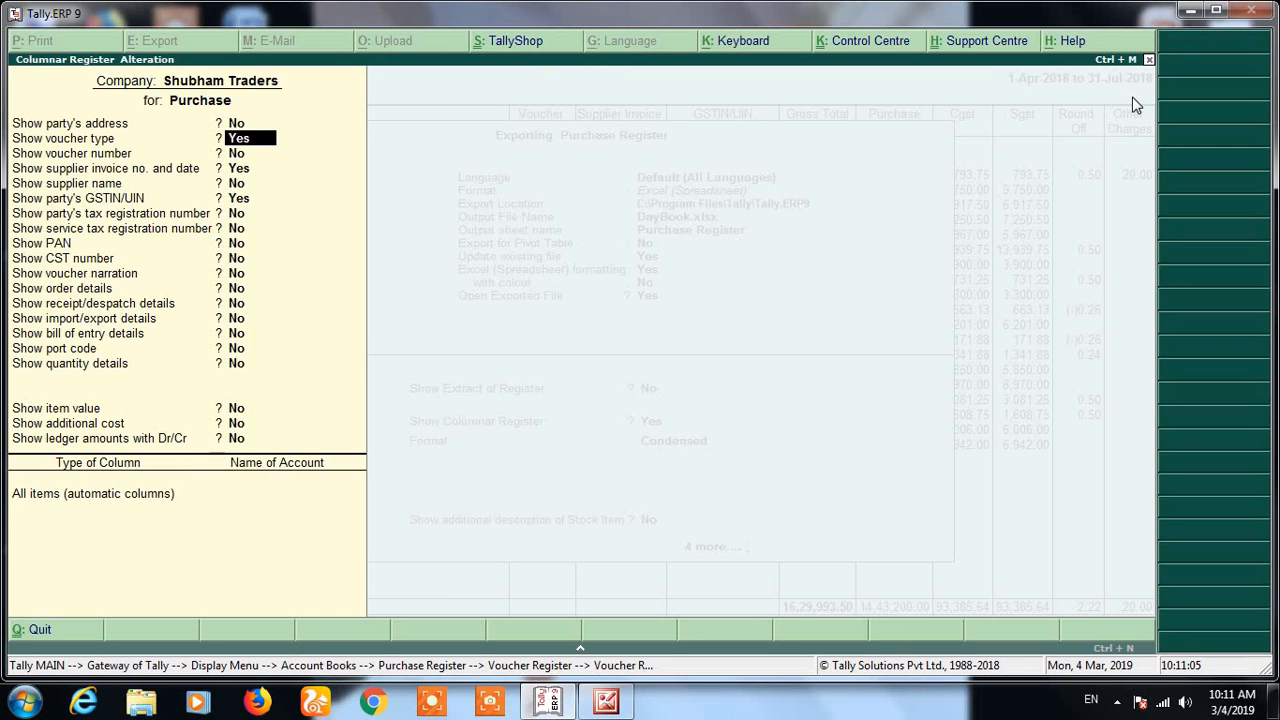
Accept the columnar settings, keeping voucher type, supplier invoice no. and date, and party's GSTIN/UIN shown with All items (automatic columns)
key("Return")
key("Return")
key("Return")
key("Return")
key("Return")
key("Return")
key("Return")
key("Return")
key("Return")
key("Return")
key("Return")
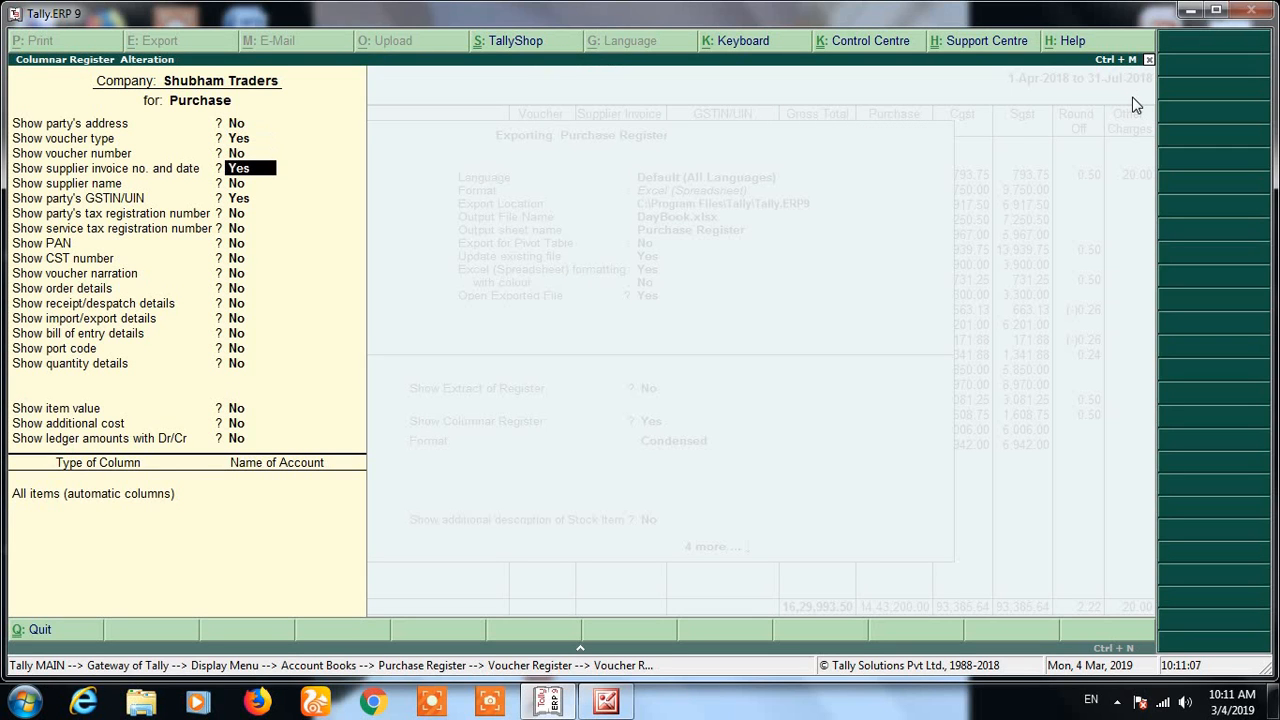
key("Return")
key("Return")
key("Return")
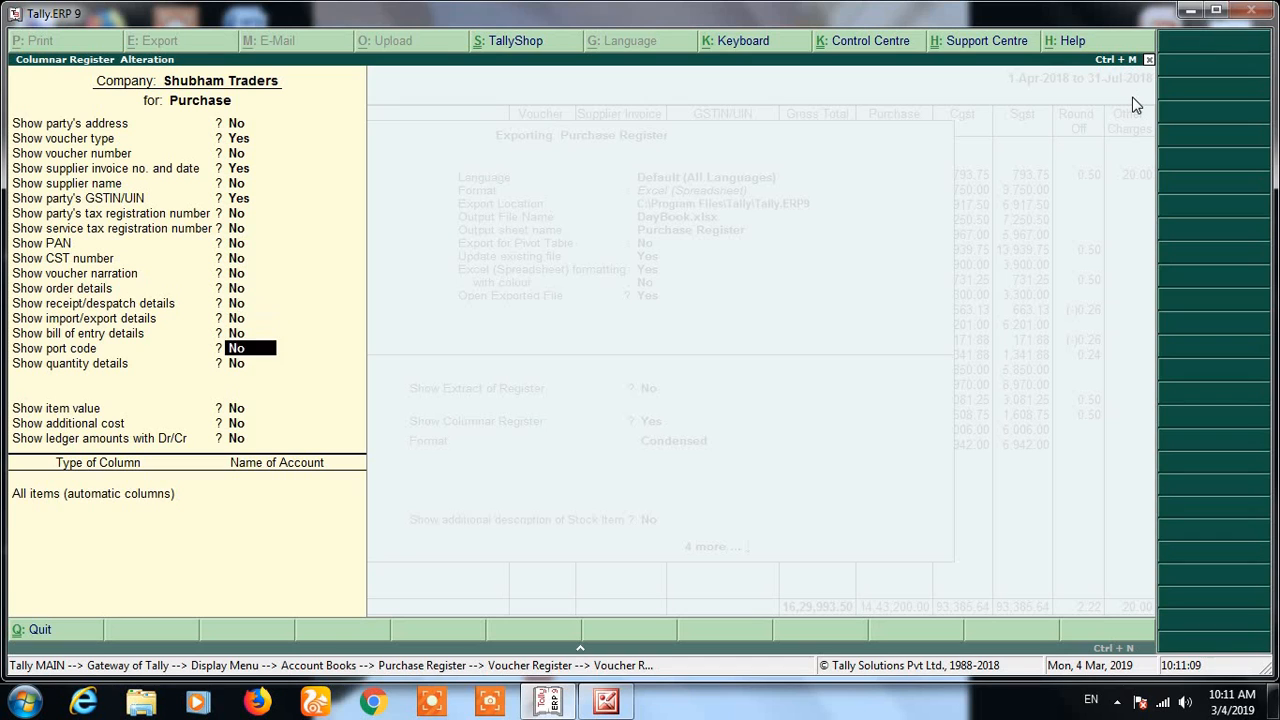
key("Return")
key("Return")
key("Return")
key("Return")
key("Return")
key("Return")
key("Return")
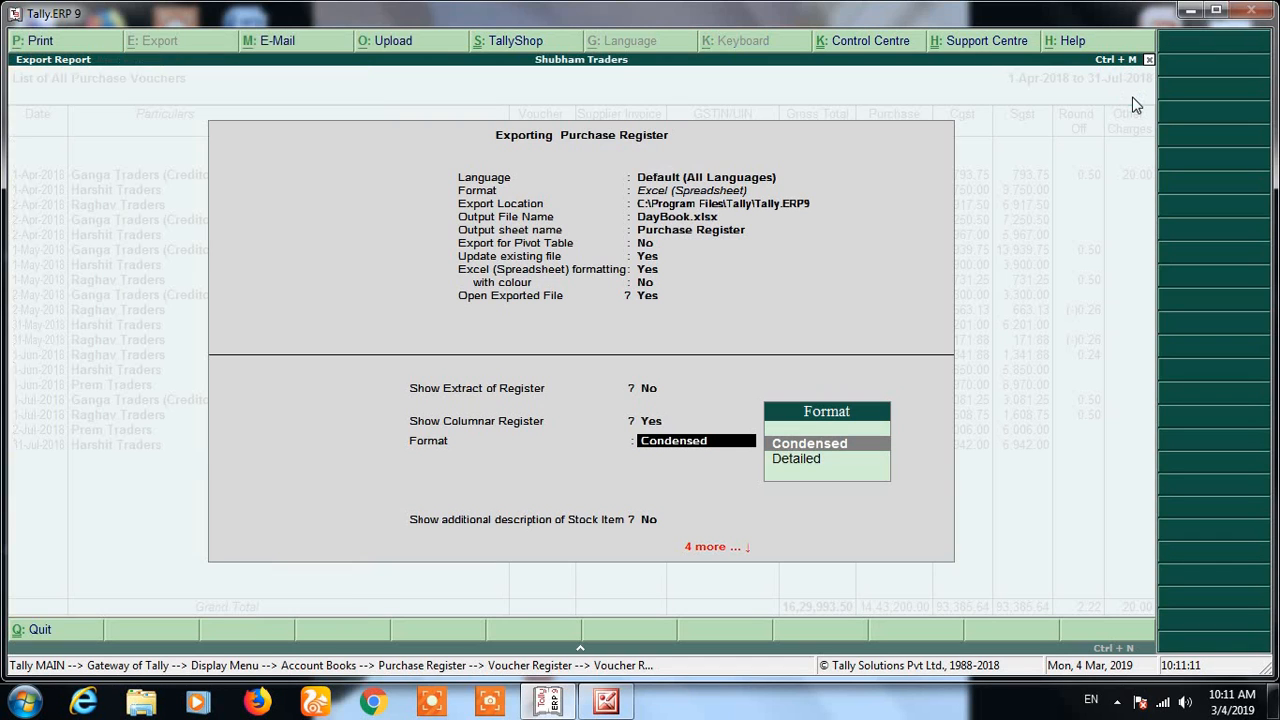
Keep the Condensed format, export the purchase register to Excel and maximise the opened DayBook workbook
key("Return")
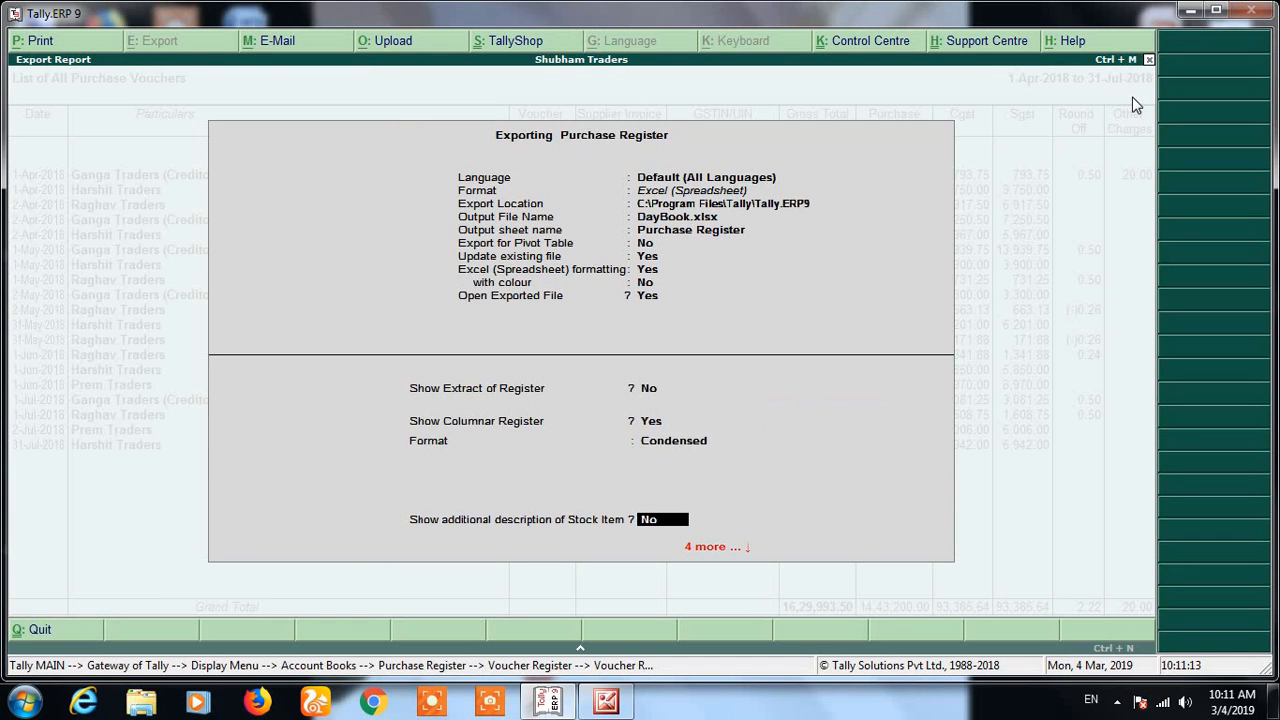
key("ctrl+a")
key("Return")
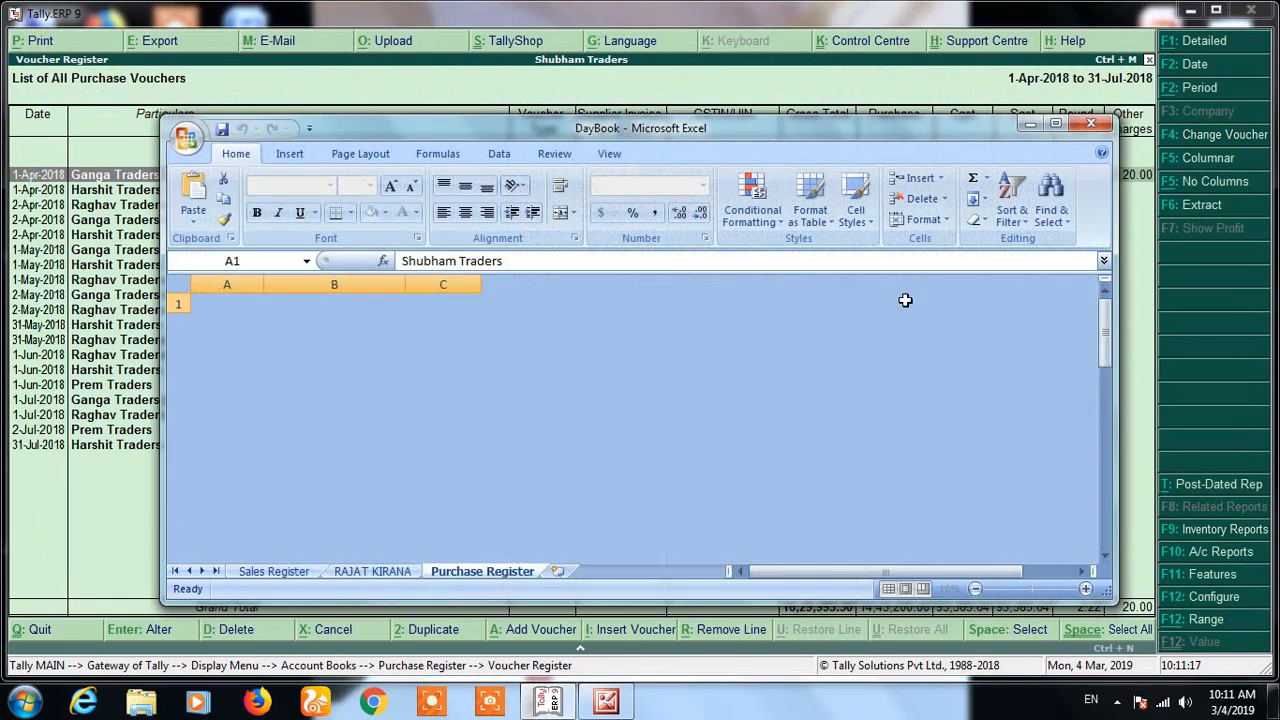
left_click(1058, 124)
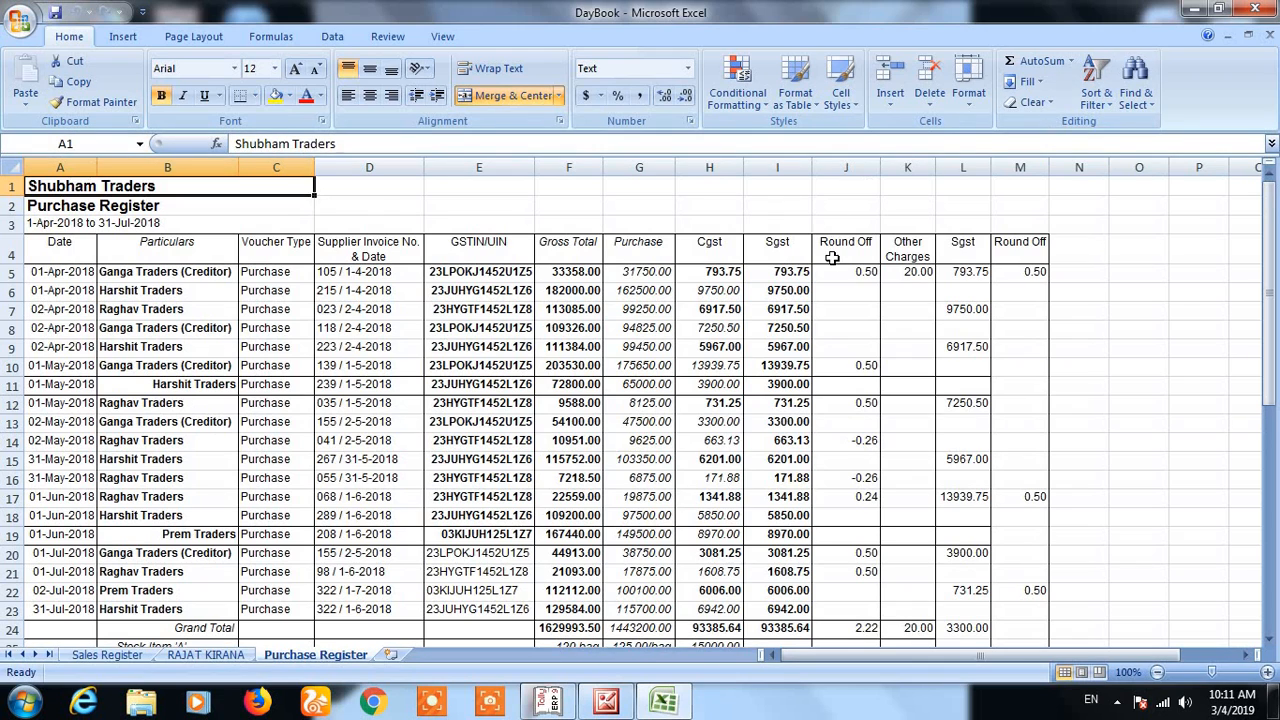
Delete the cells of columns J to M from the Round Off header in row 4 down to row 76
scroll(828, 258, "down", 1)
scroll(828, 268, "up", 1)
left_click_drag(836, 244, 1023, 634)
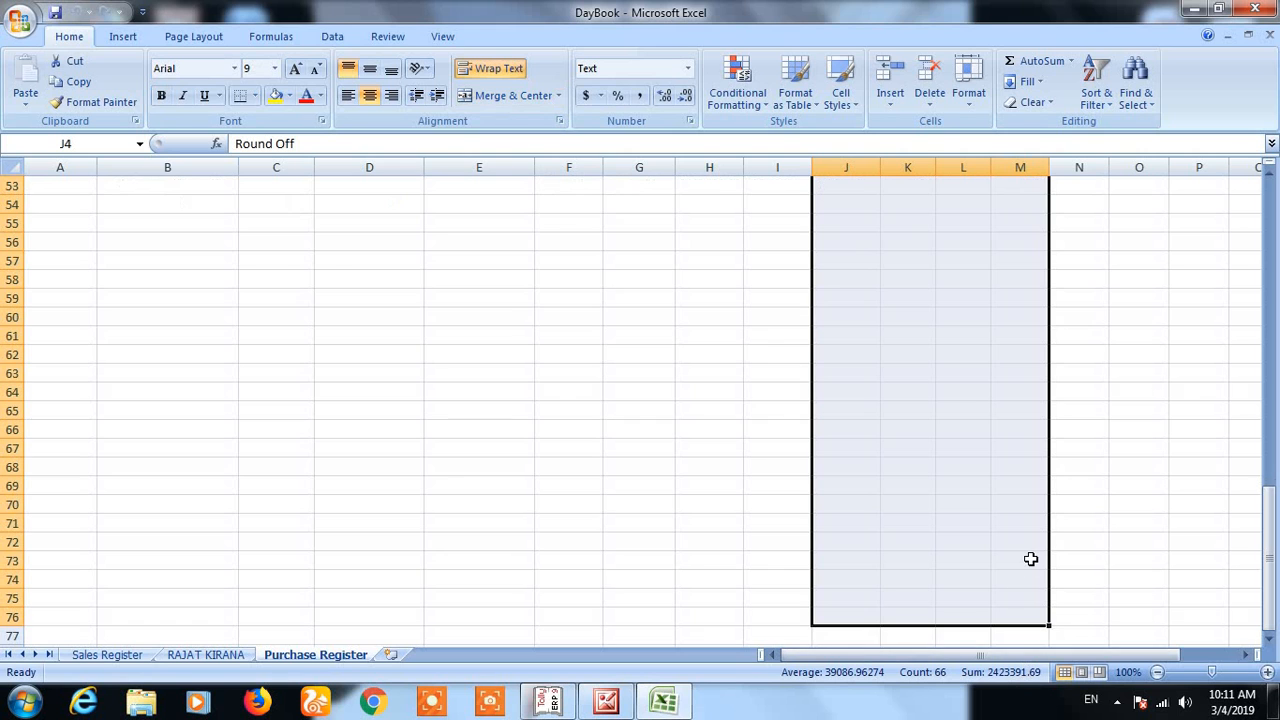
scroll(1029, 560, "up", 5)
right_click(1017, 328)
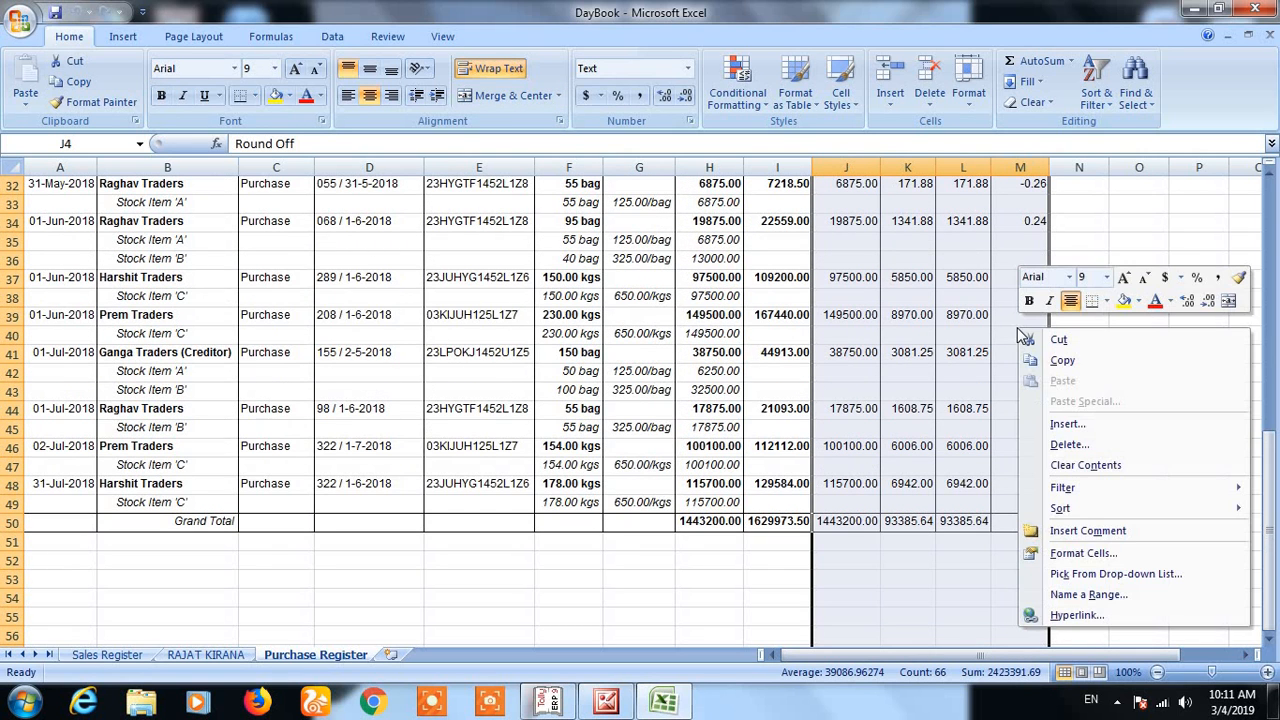
left_click(1087, 446)
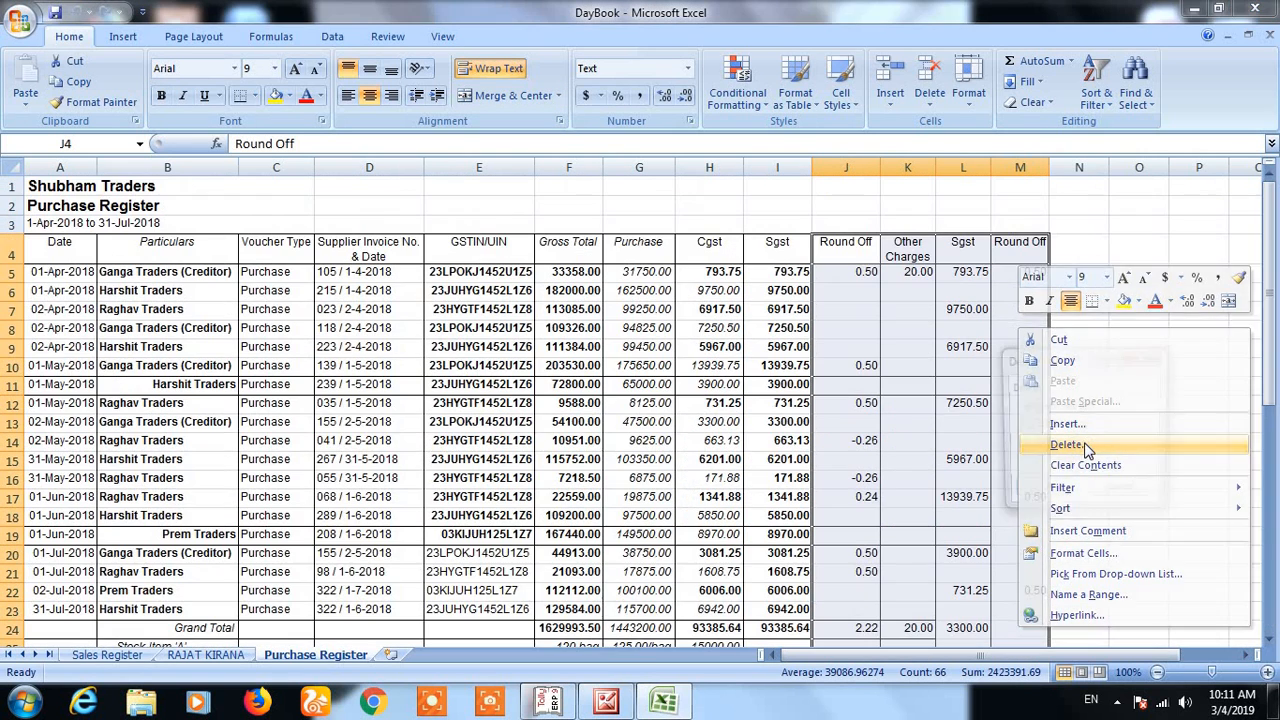
left_click(1047, 494)
left_click(1116, 456)
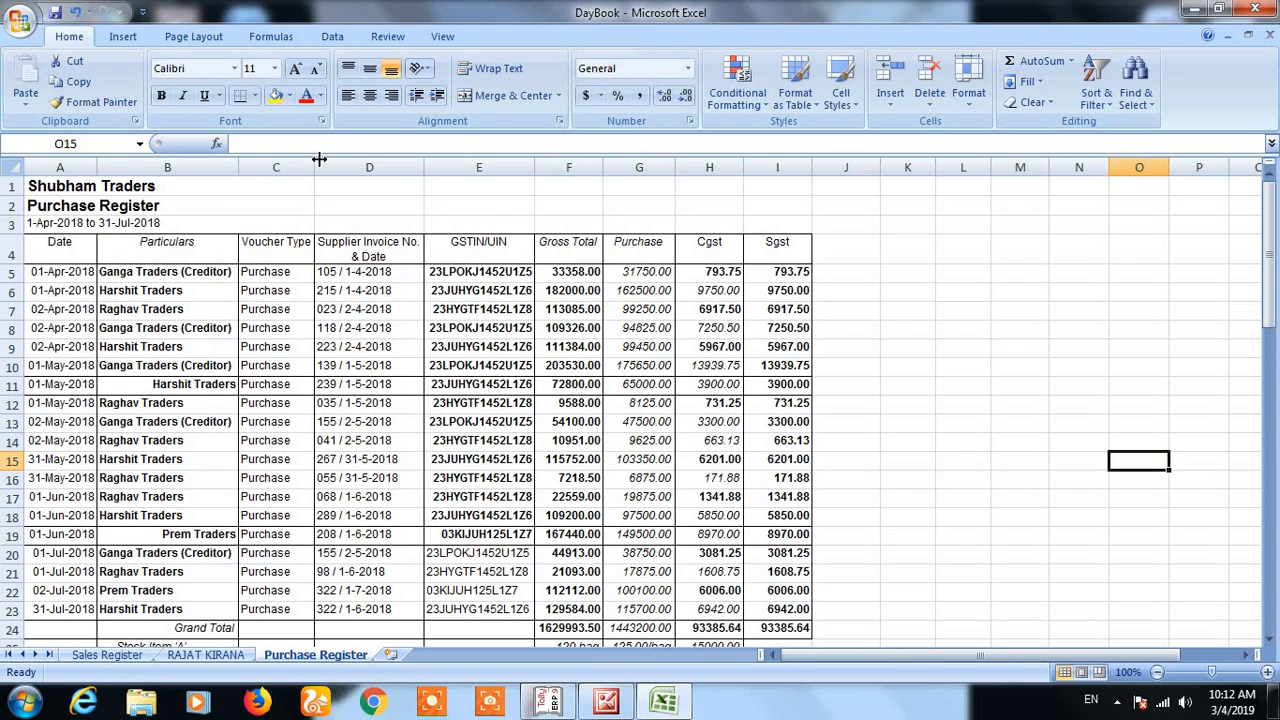
Hide the Voucher Type, Cgst and Sgst columns by shrinking their widths to nothing
left_click_drag(314, 160, 240, 163)
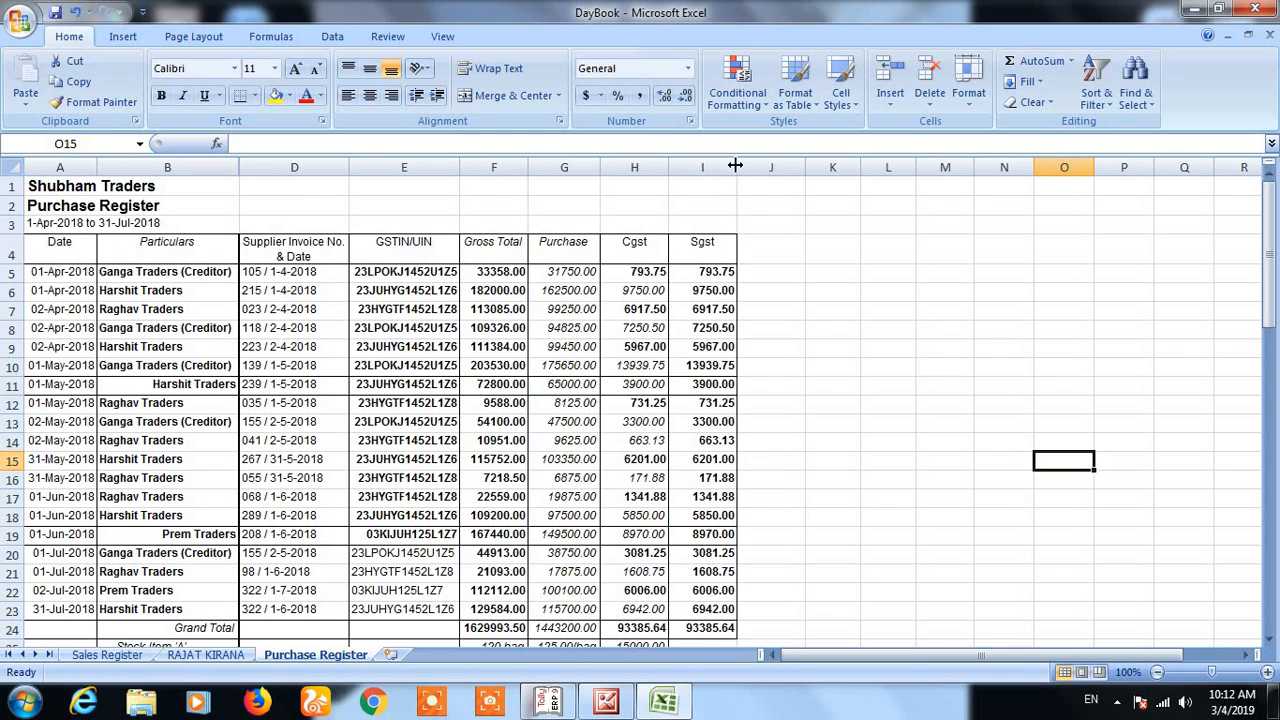
left_click_drag(665, 170, 600, 170)
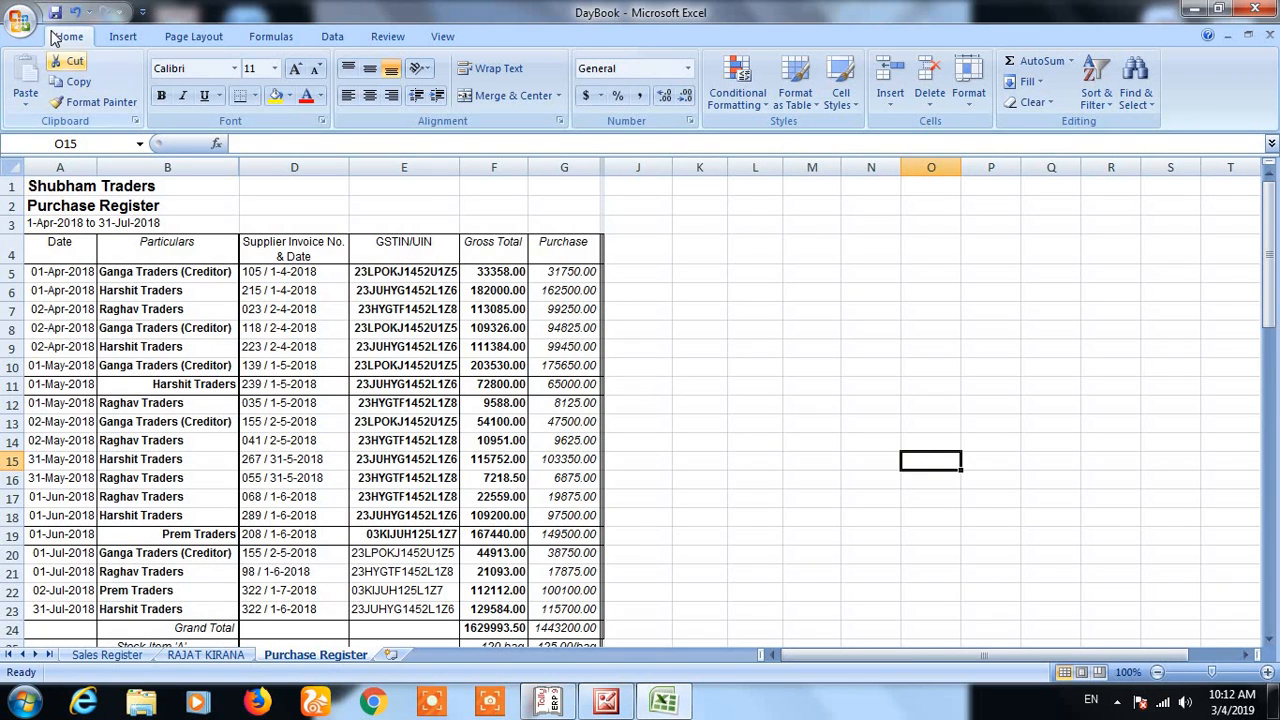
Open the print preview of the Purchase Register sheet and zoom in to examine its first page
left_click(20, 18)
mouse_move(84, 192)
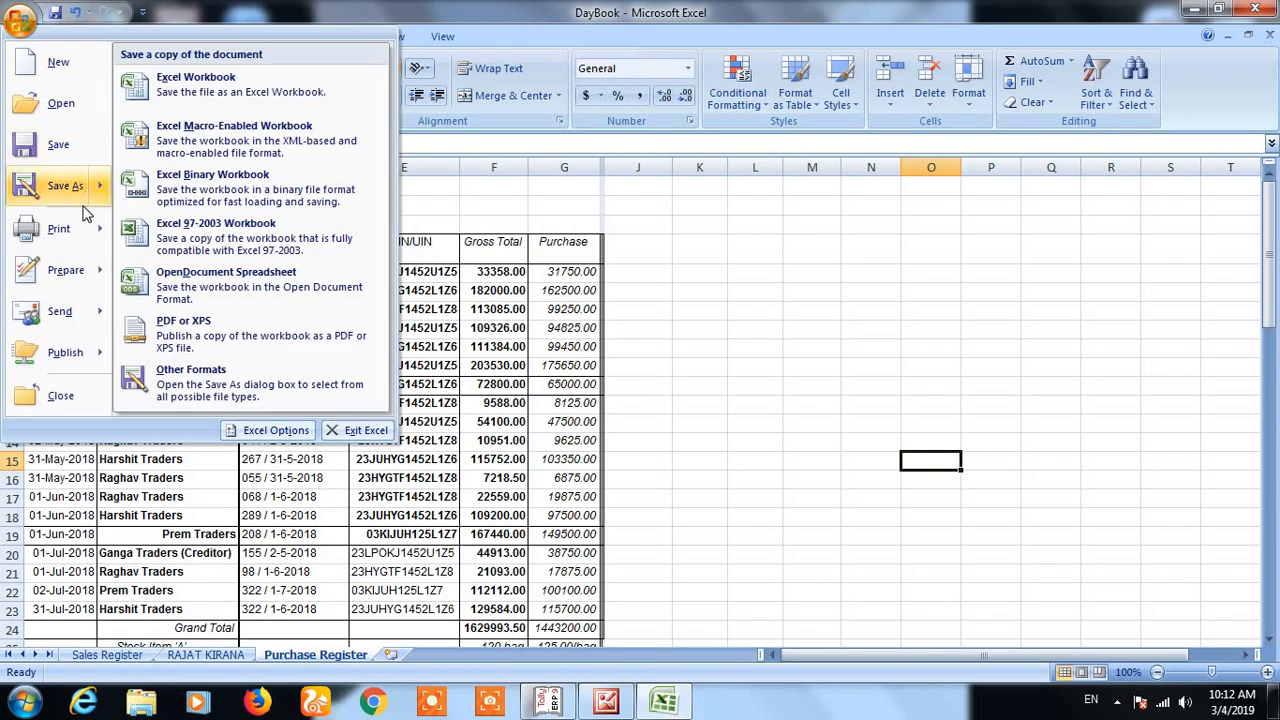
mouse_move(88, 226)
left_click(163, 193)
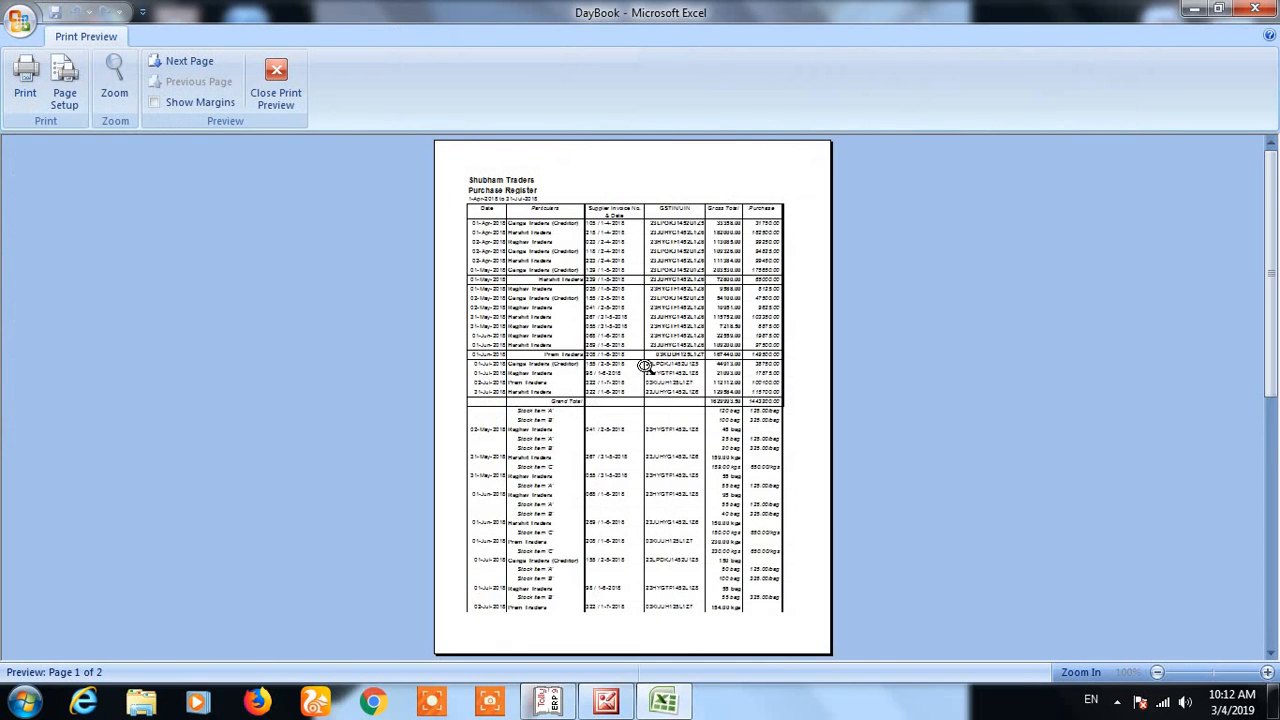
left_click(645, 366)
scroll(670, 370, "up", 5)
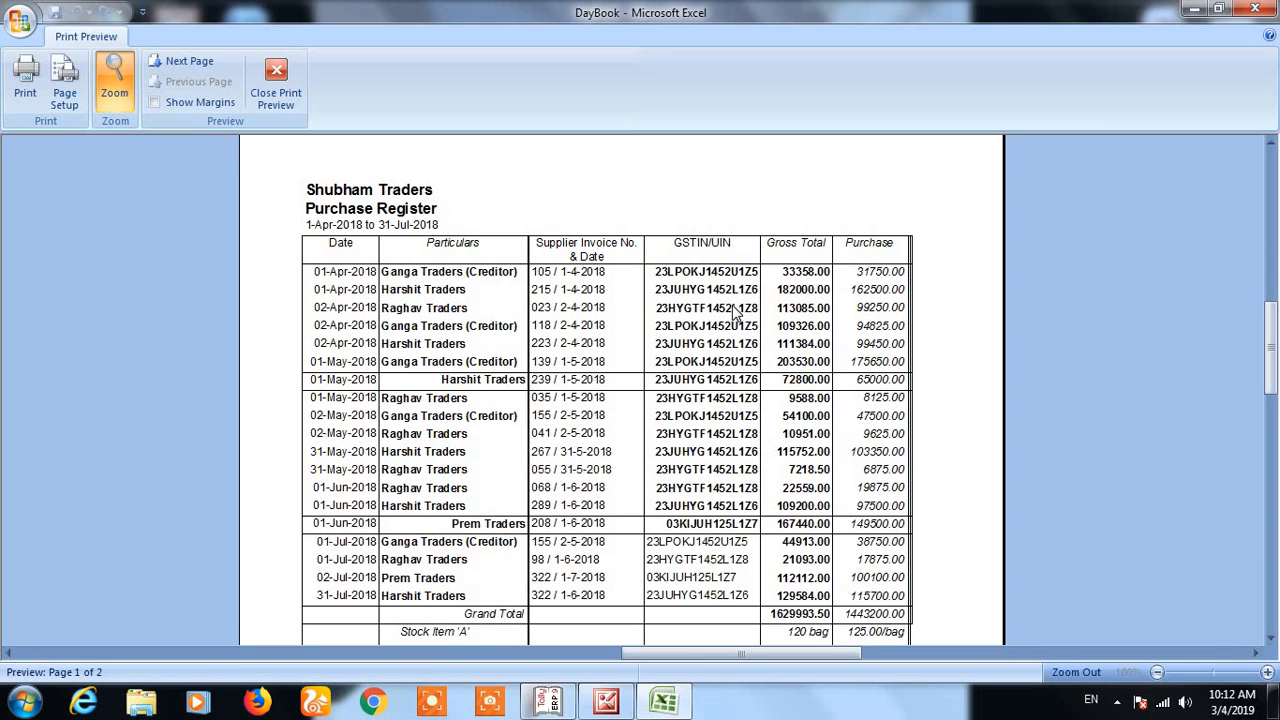
Look at the print options, close the print preview and review the sheet again
left_click(20, 24)
mouse_move(88, 229)
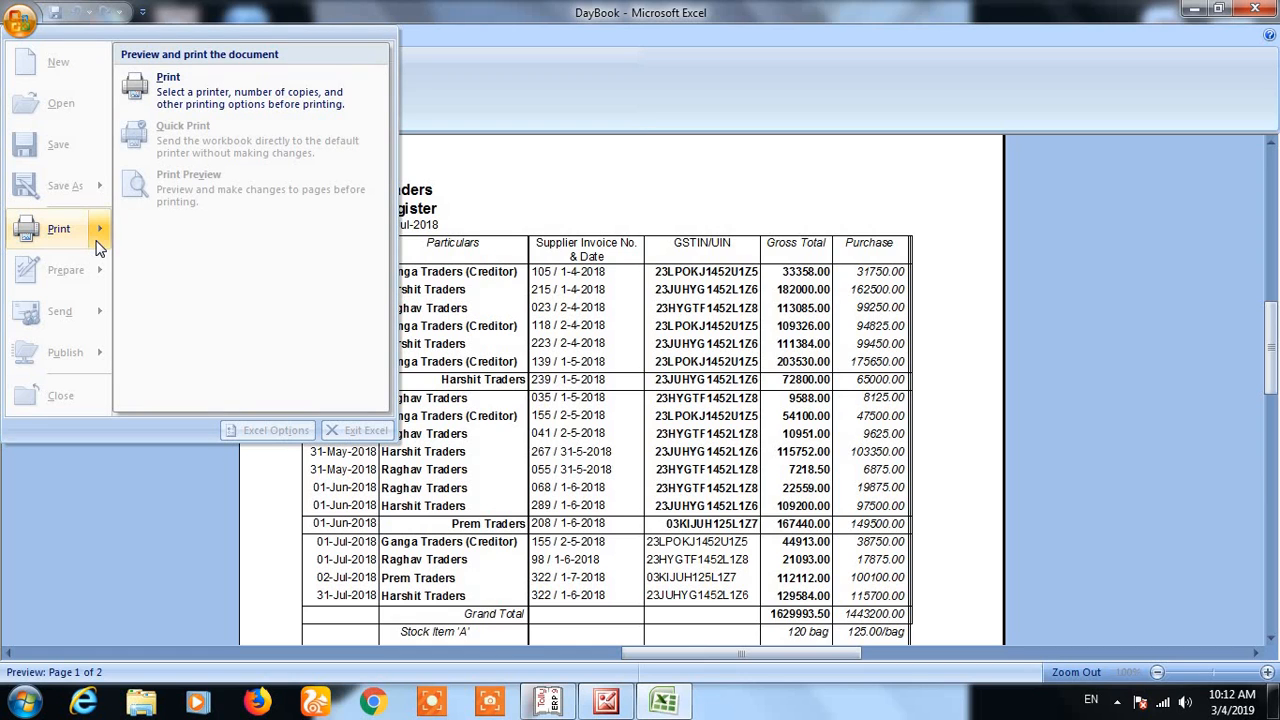
left_click(1094, 323)
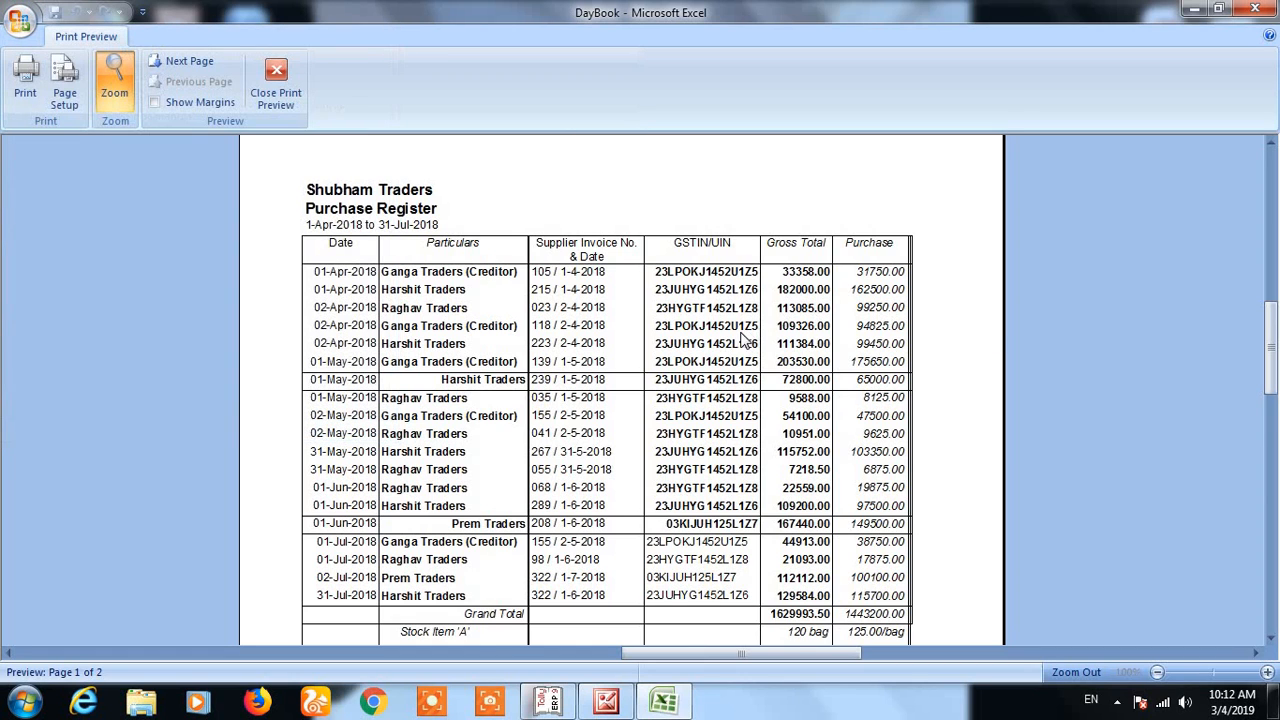
left_click(283, 97)
scroll(550, 376, "down", 1)
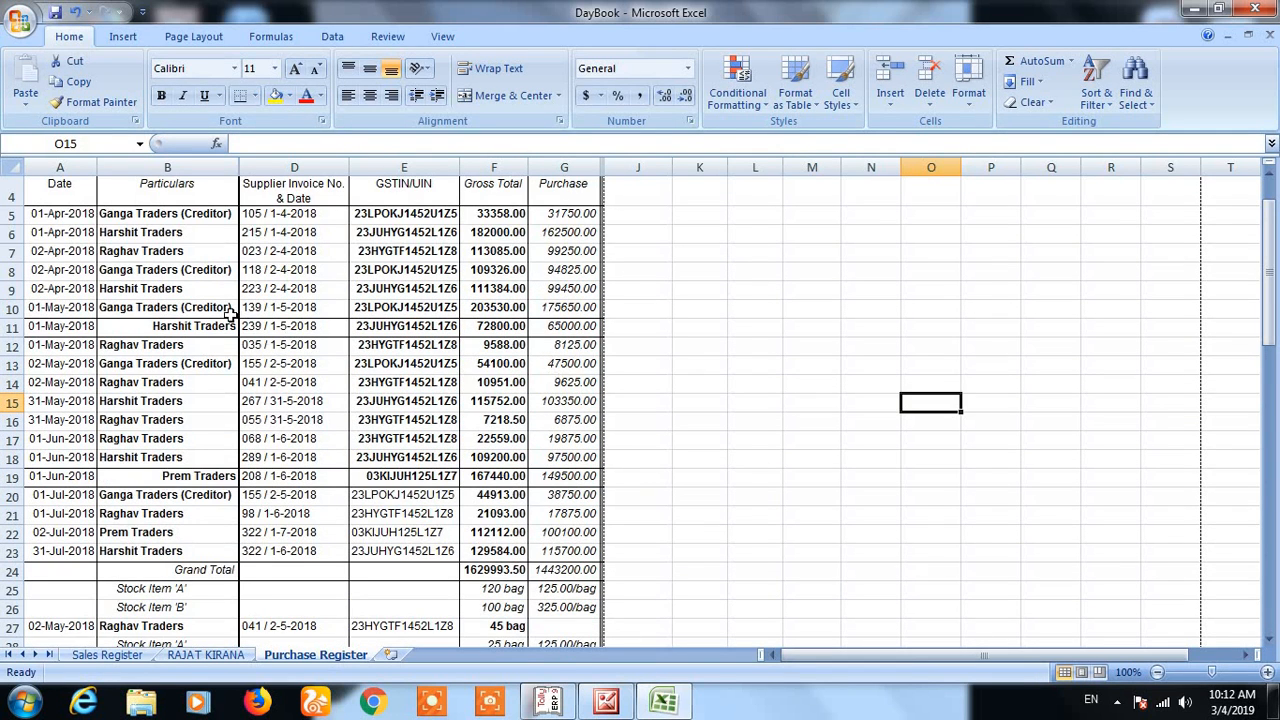
scroll(266, 346, "up", 1)
left_click(255, 205)
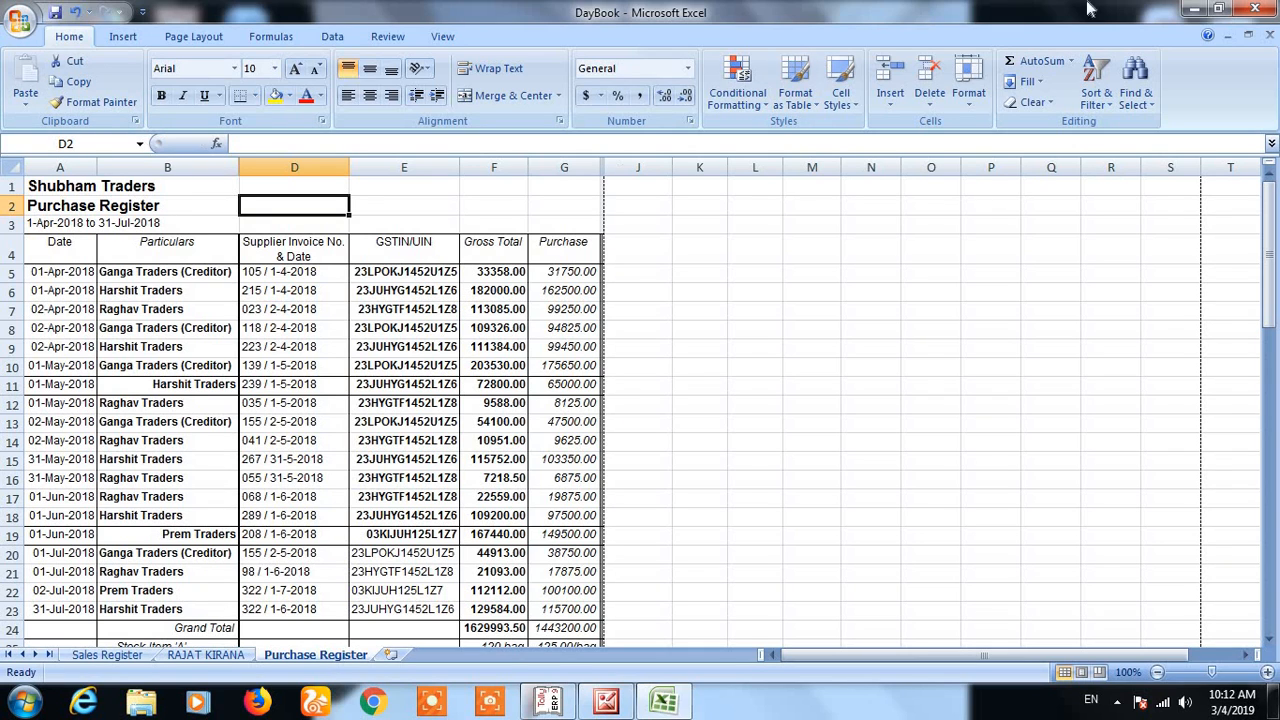
Close the DayBook workbook without saving its changes and return to the purchase register in Tally.ERP 9
left_click(1255, 9)
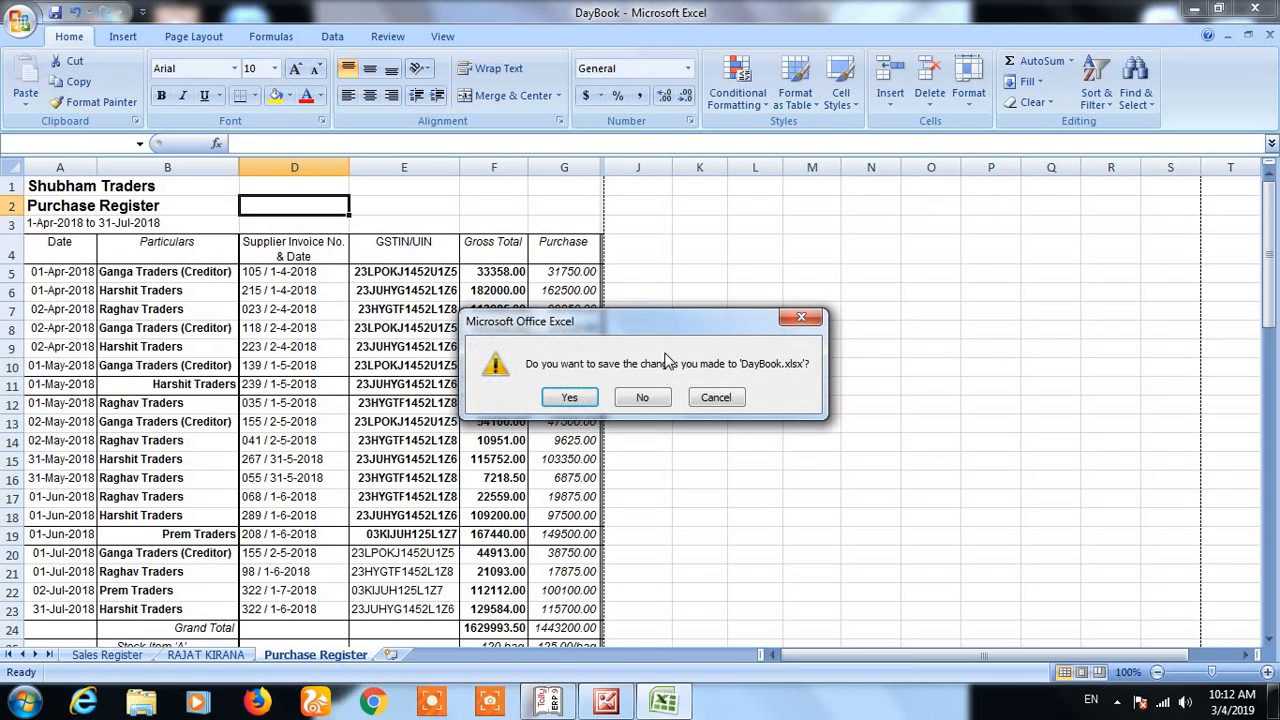
left_click(645, 397)
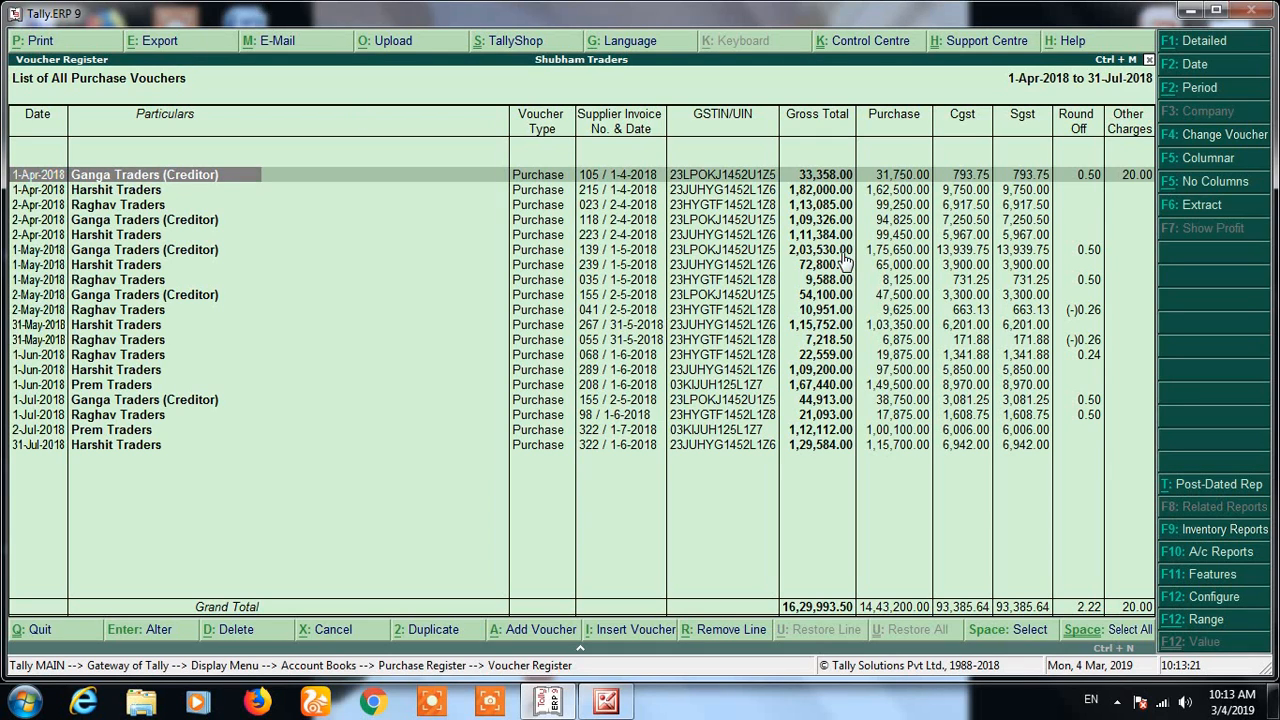
Reopen the columnar settings of the purchase register
key("alt+F5")
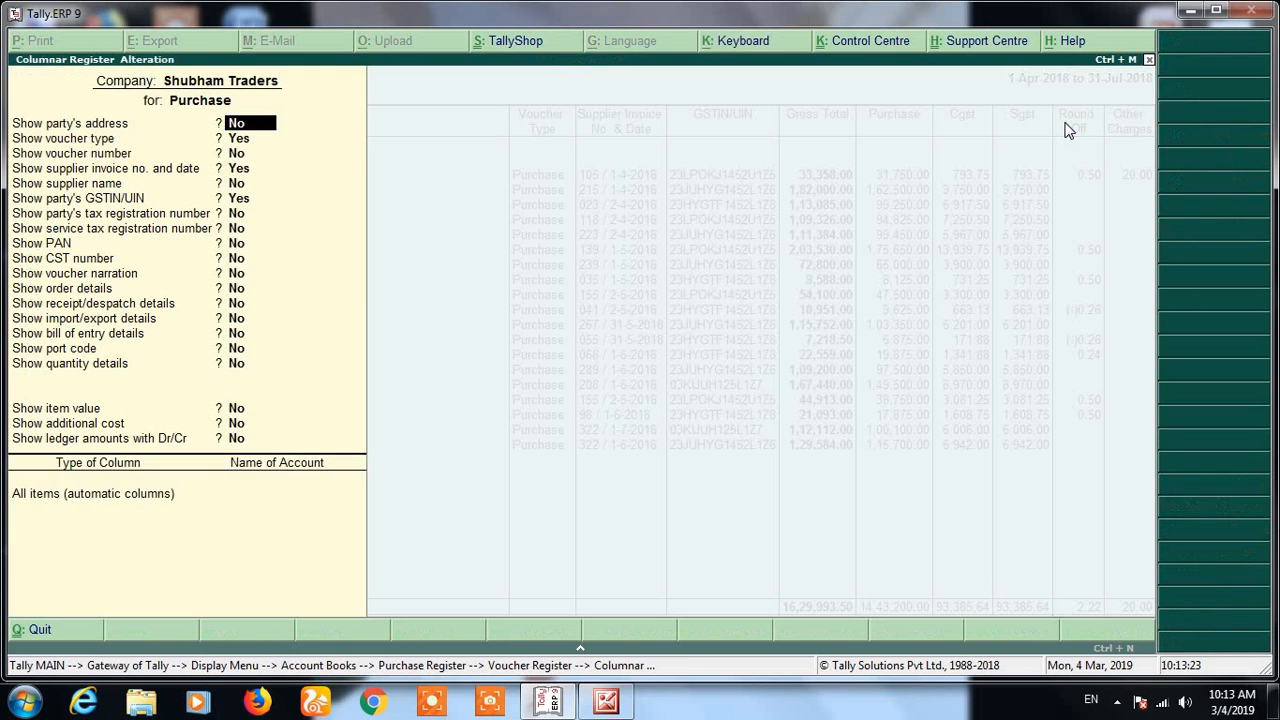